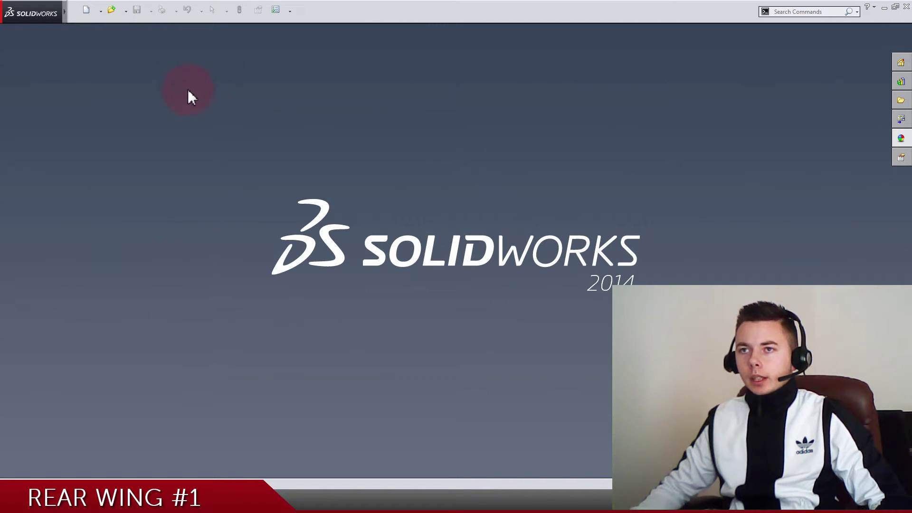
Step: Create a new empty part document
{"action": "left_click", "coordinate": [87, 11]}
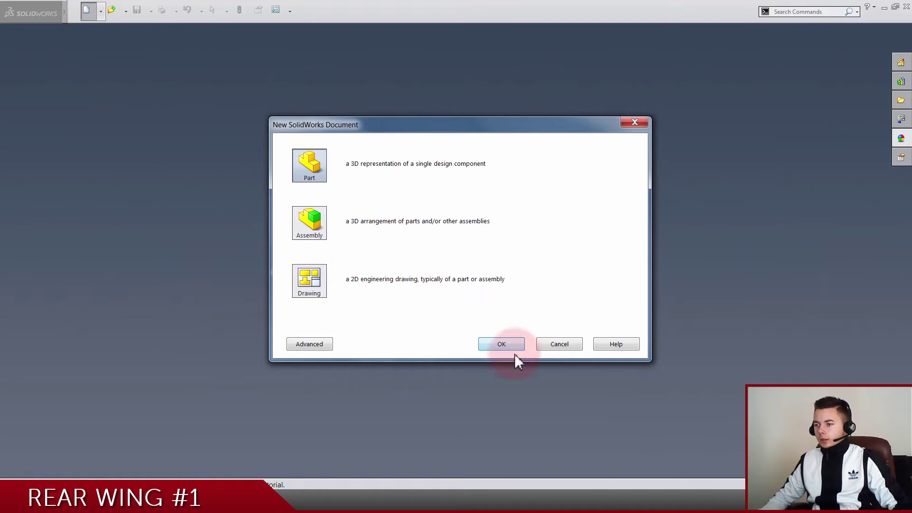
{"action": "left_click", "coordinate": [503, 345]}
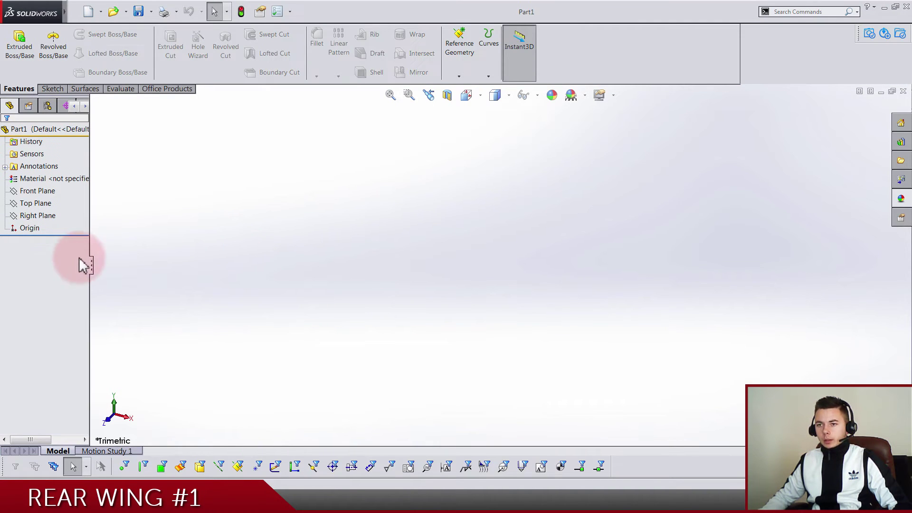
{"action": "left_click_drag", "start_coordinate": [92, 271], "coordinate": [112, 275]}
Step: Sketch a corner rectangle on the Right Plane
{"action": "left_click", "coordinate": [37, 215]}
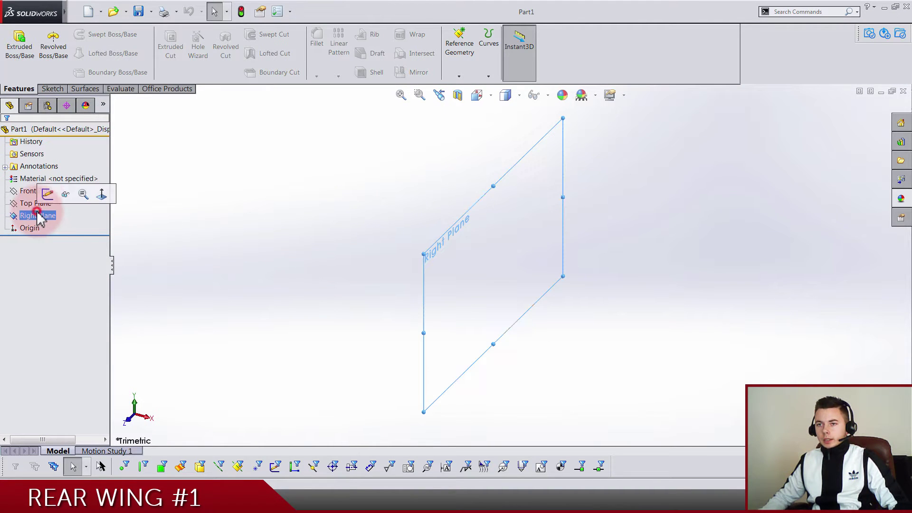
{"action": "left_click", "coordinate": [47, 194]}
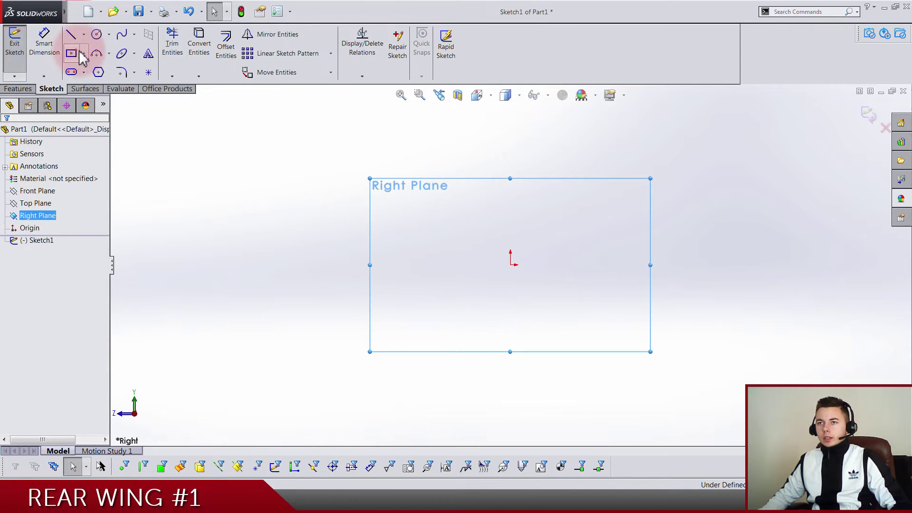
{"action": "left_click", "coordinate": [83, 53]}
{"action": "left_click", "coordinate": [85, 72]}
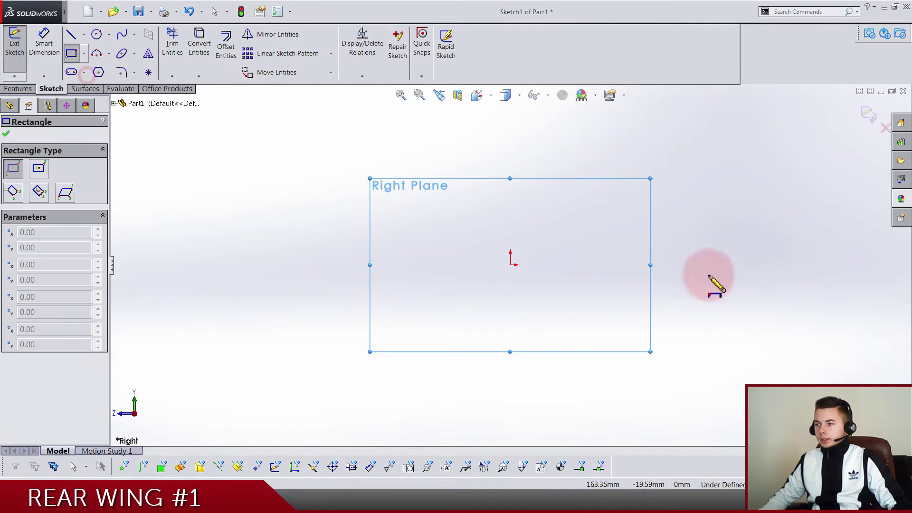
{"action": "left_click", "coordinate": [633, 145]}
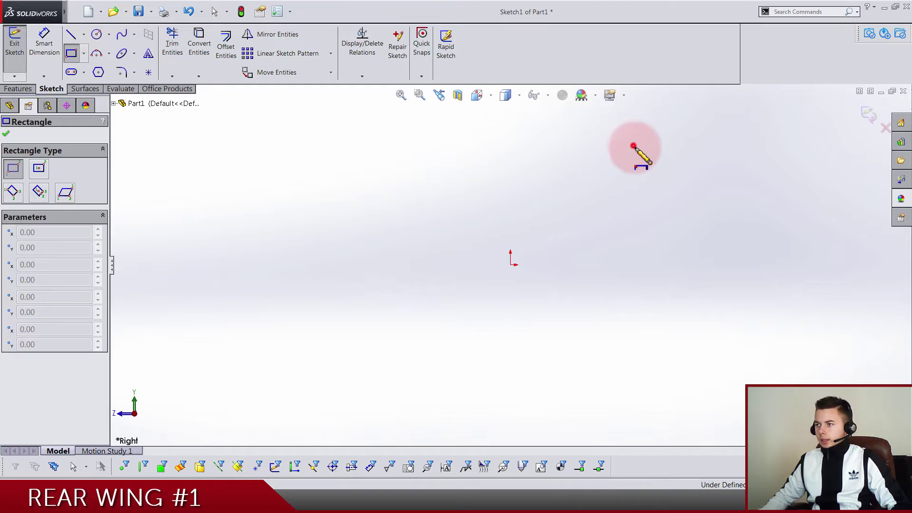
{"action": "left_click", "coordinate": [696, 212]}
{"action": "key", "text": "Escape"}
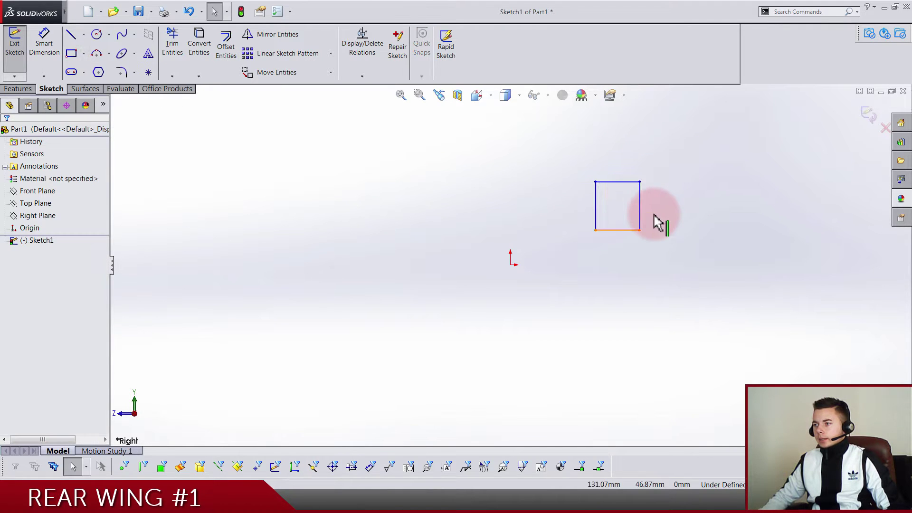
Step: Dimension the rectangle 643 mm wide and 645 mm high
{"action": "left_click", "coordinate": [54, 48]}
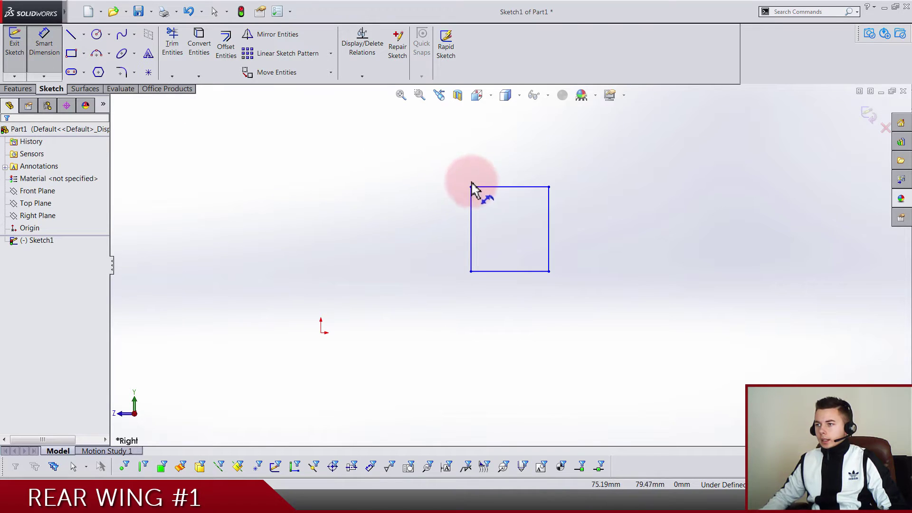
{"action": "left_click", "coordinate": [494, 186]}
{"action": "left_click", "coordinate": [503, 156]}
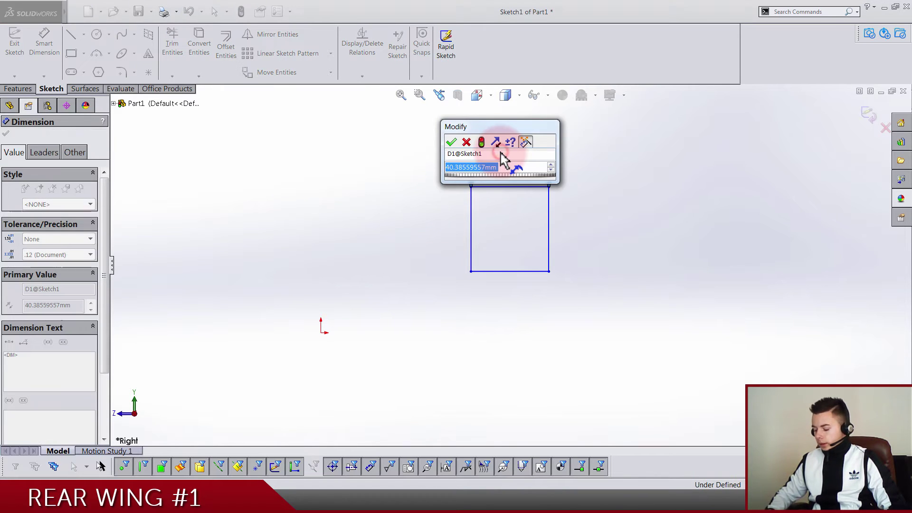
{"action": "type", "text": "643"}
{"action": "key", "text": "Return"}
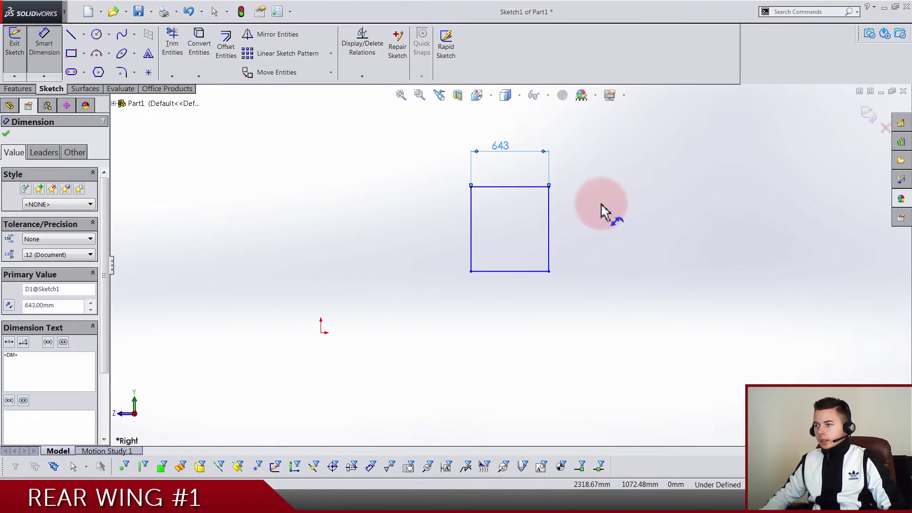
{"action": "left_click", "coordinate": [549, 240]}
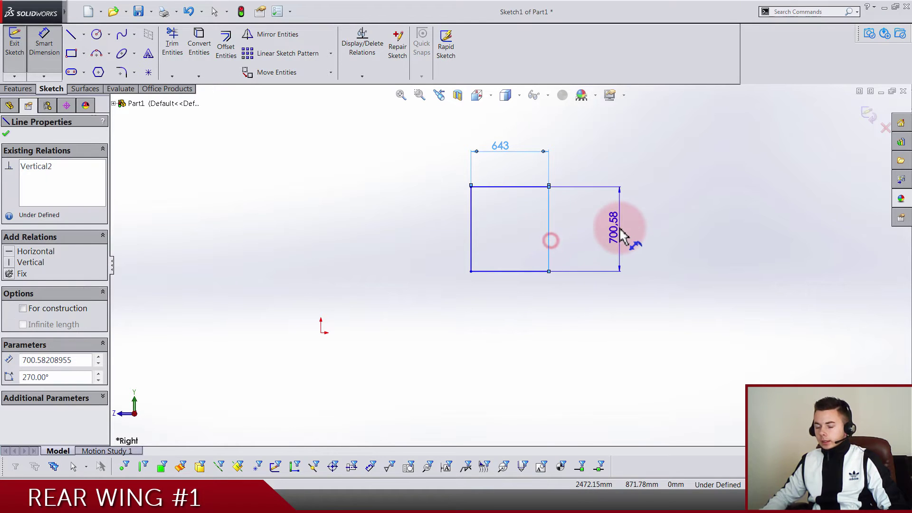
{"action": "left_click", "coordinate": [621, 234]}
{"action": "type", "text": "6"}
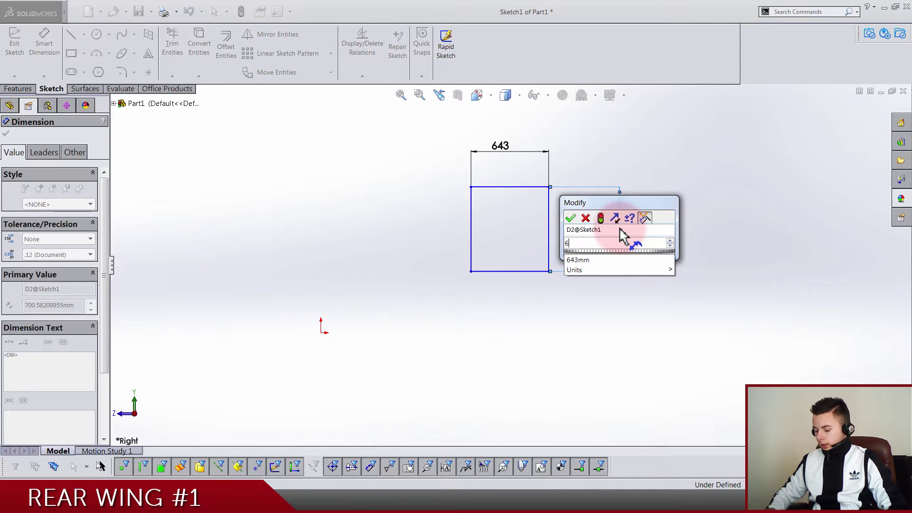
{"action": "type", "text": "45"}
{"action": "key", "text": "Return"}
{"action": "left_click", "coordinate": [485, 331]}
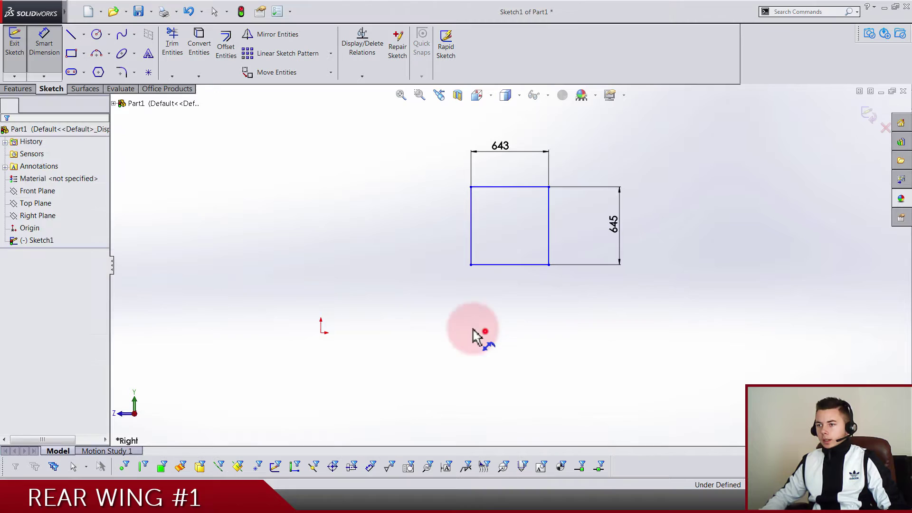
Step: Locate the rectangle 980 mm above and 2465 mm across from the origin
{"action": "left_click", "coordinate": [323, 332]}
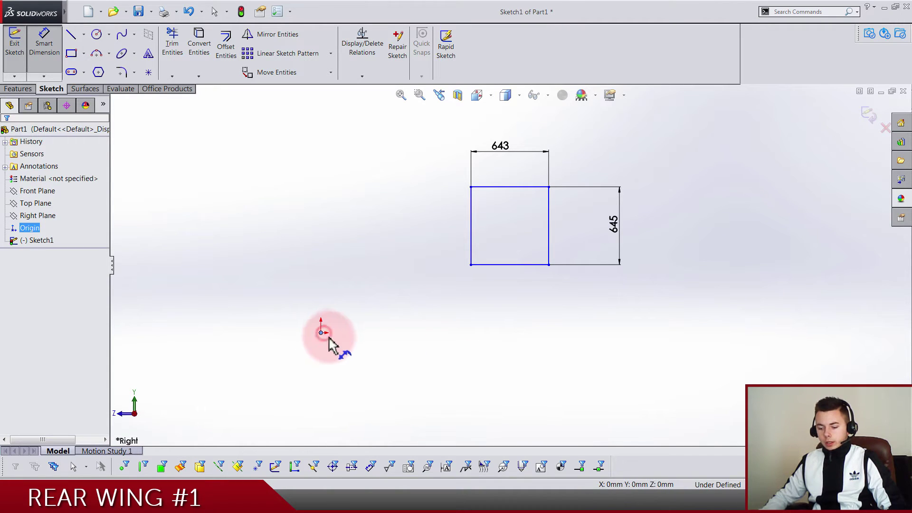
{"action": "left_click", "coordinate": [511, 187]}
{"action": "left_click", "coordinate": [670, 232]}
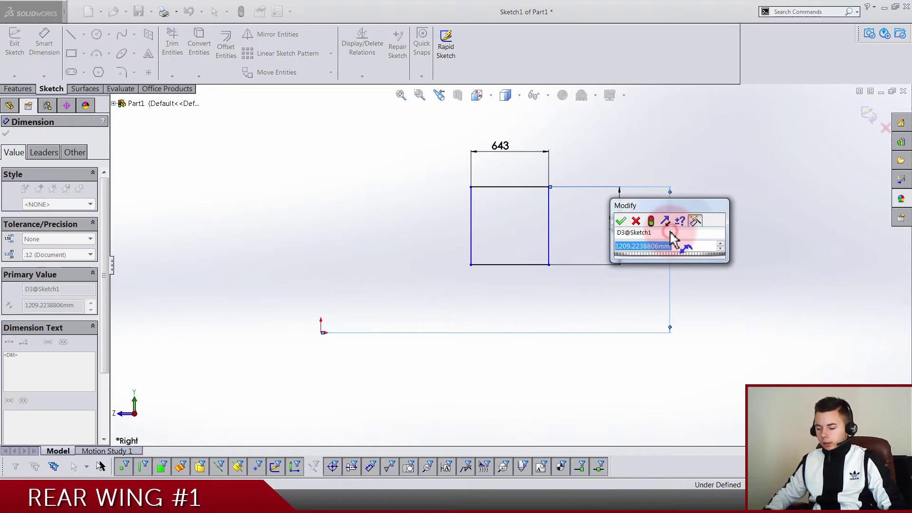
{"action": "type", "text": "980"}
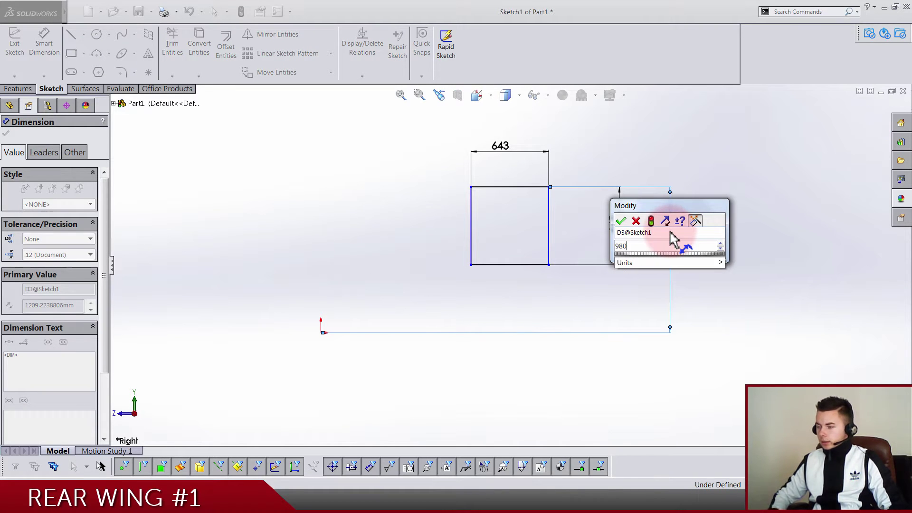
{"action": "key", "text": "Return"}
{"action": "left_click", "coordinate": [555, 356]}
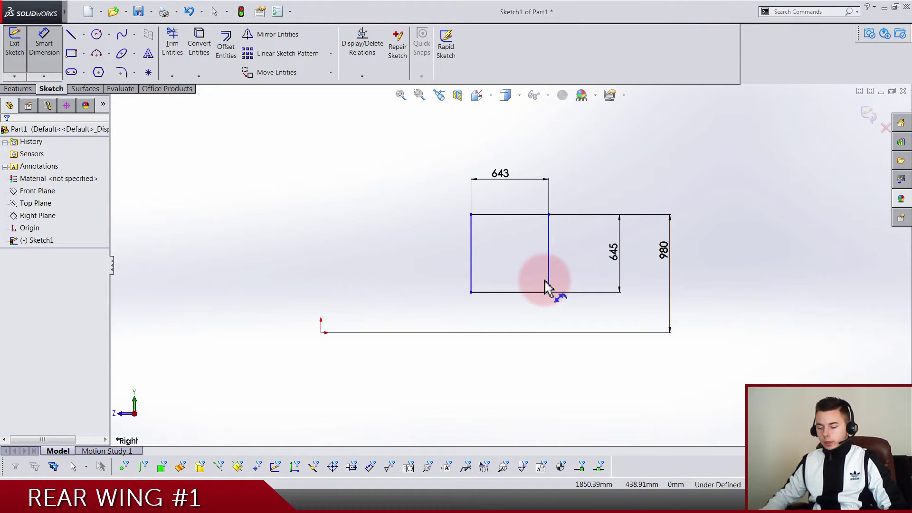
{"action": "mouse_move", "coordinate": [547, 285]}
{"action": "left_mouse_down"}
{"action": "mouse_move", "coordinate": [356, 346]}
{"action": "mouse_move", "coordinate": [320, 331]}
{"action": "mouse_move", "coordinate": [463, 379]}
{"action": "mouse_move", "coordinate": [412, 392]}
{"action": "left_mouse_up"}
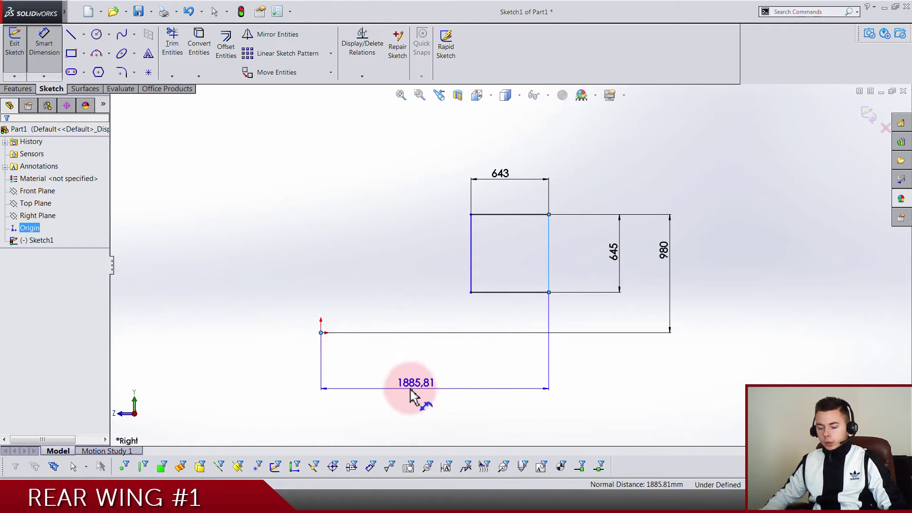
{"action": "left_click", "coordinate": [409, 393]}
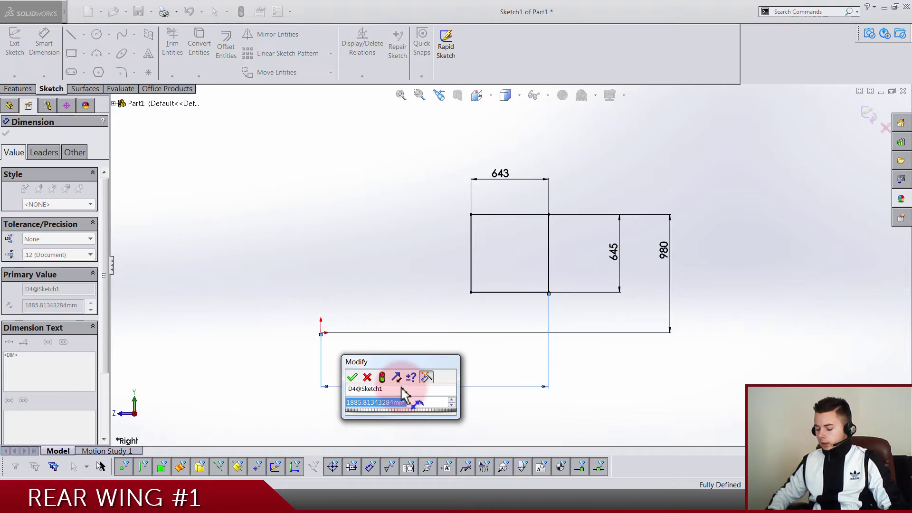
{"action": "type", "text": "2465"}
{"action": "key", "text": "Return"}
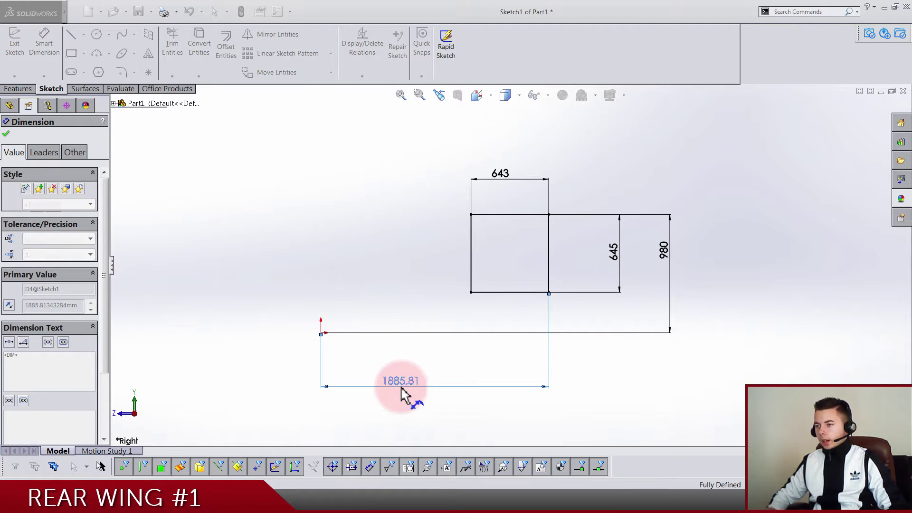
{"action": "left_click", "coordinate": [402, 235]}
Step: Move the 980 and 643 dimensions to tidy positions around the rectangle
{"action": "left_click_drag", "start_coordinate": [654, 264], "coordinate": [684, 218]}
{"action": "left_click", "coordinate": [663, 168]}
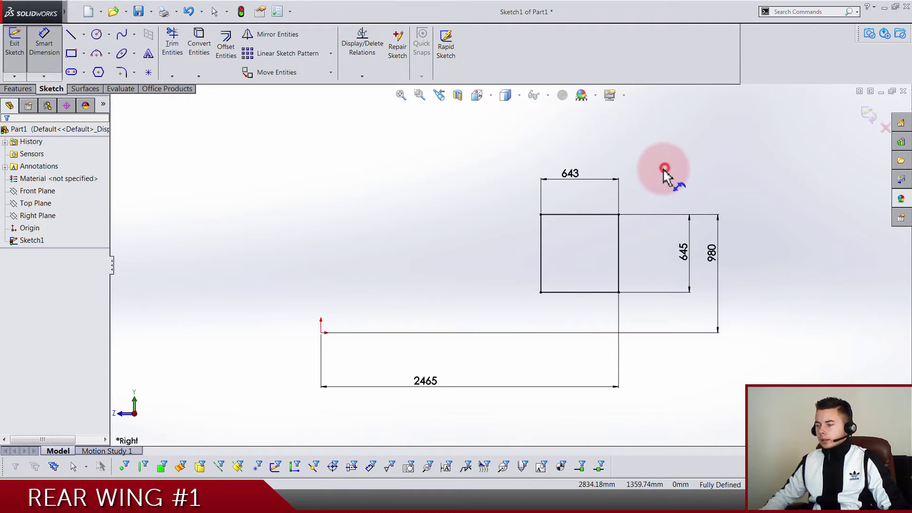
{"action": "key", "text": "z"}
{"action": "mouse_move", "coordinate": [577, 193]}
{"action": "left_mouse_down"}
{"action": "mouse_move", "coordinate": [584, 186]}
{"action": "mouse_move", "coordinate": [587, 197]}
{"action": "left_mouse_up"}
{"action": "left_click", "coordinate": [601, 170]}
Step: Extrude the rectangle 10 mm blind in the reversed direction, starting from a 375 mm offset
{"action": "left_click", "coordinate": [871, 123]}
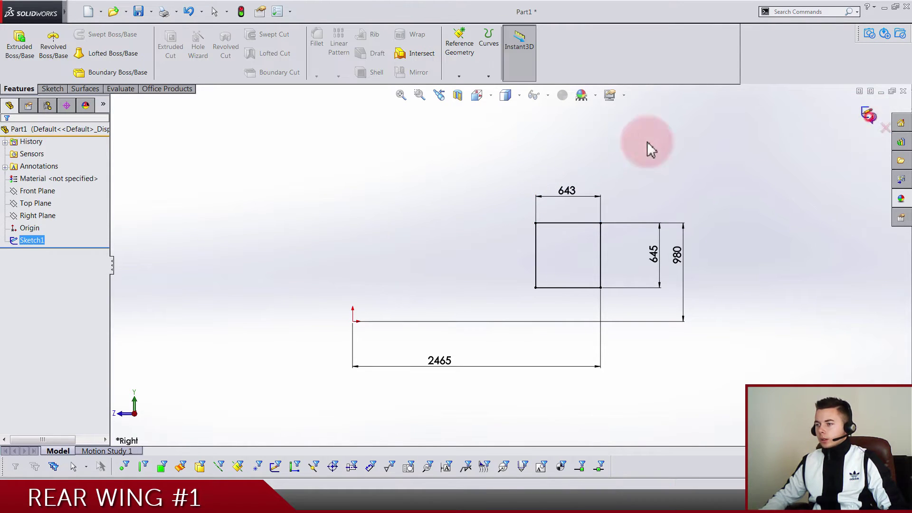
{"action": "left_click", "coordinate": [11, 76]}
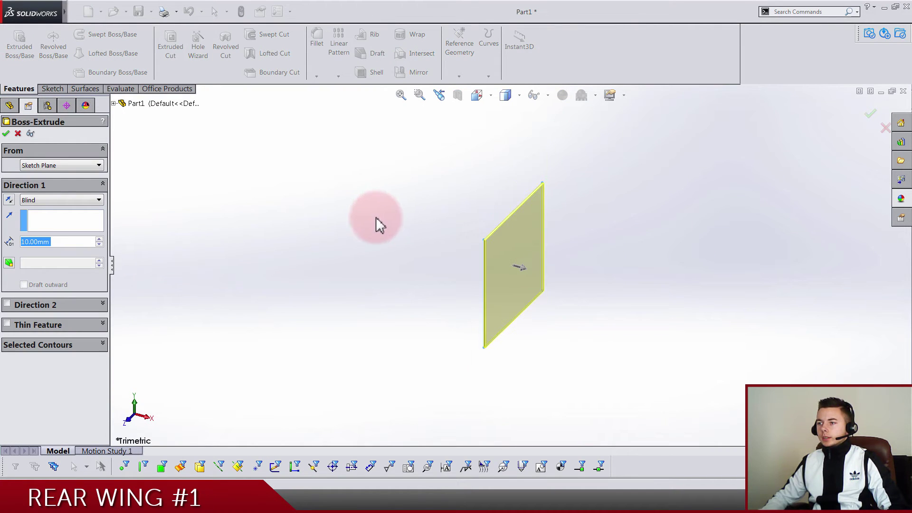
{"action": "left_click", "coordinate": [38, 166]}
{"action": "left_click", "coordinate": [36, 200]}
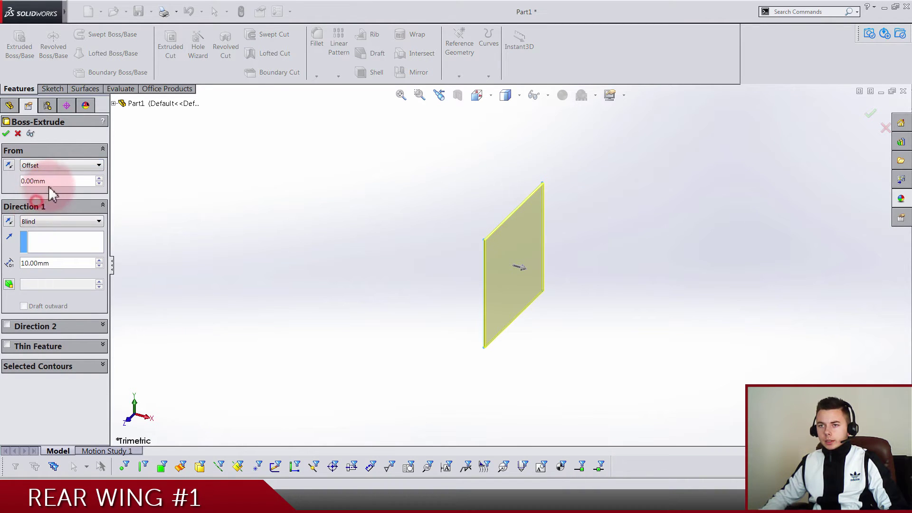
{"action": "left_click", "coordinate": [56, 181]}
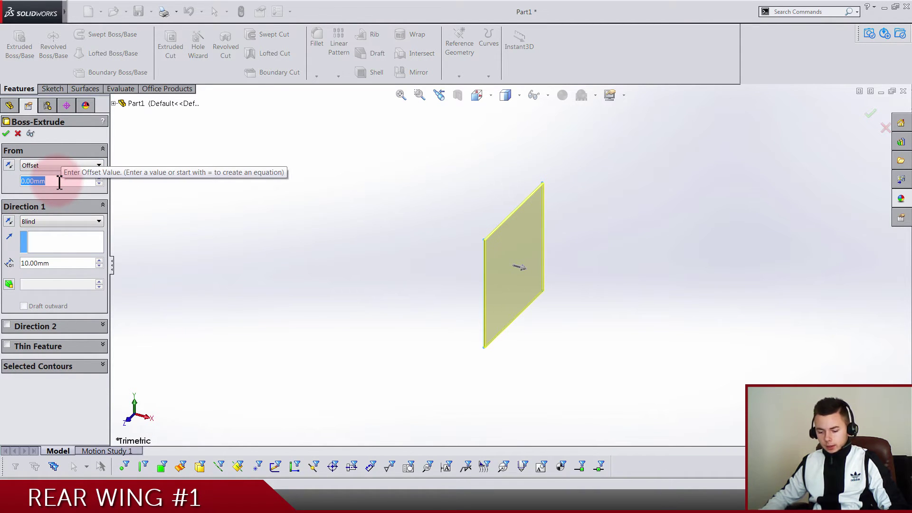
{"action": "type", "text": "37"}
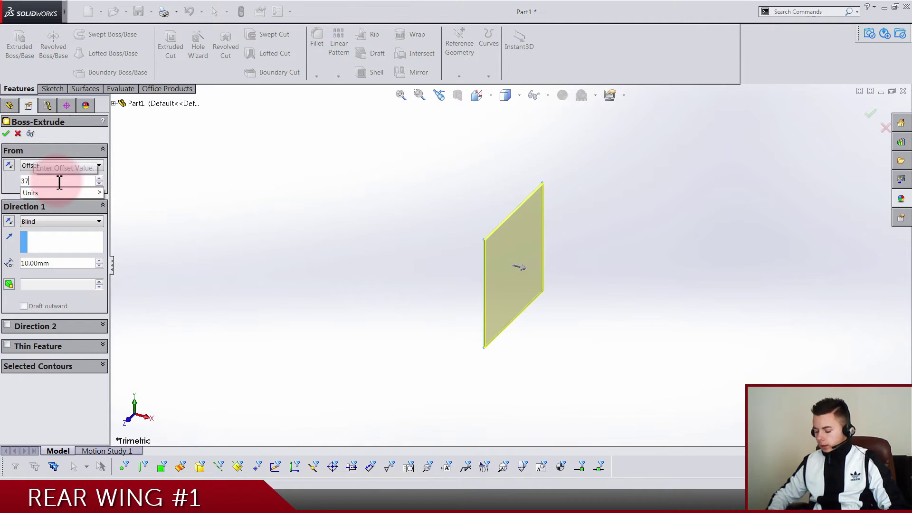
{"action": "type", "text": "5"}
{"action": "key", "text": "Return"}
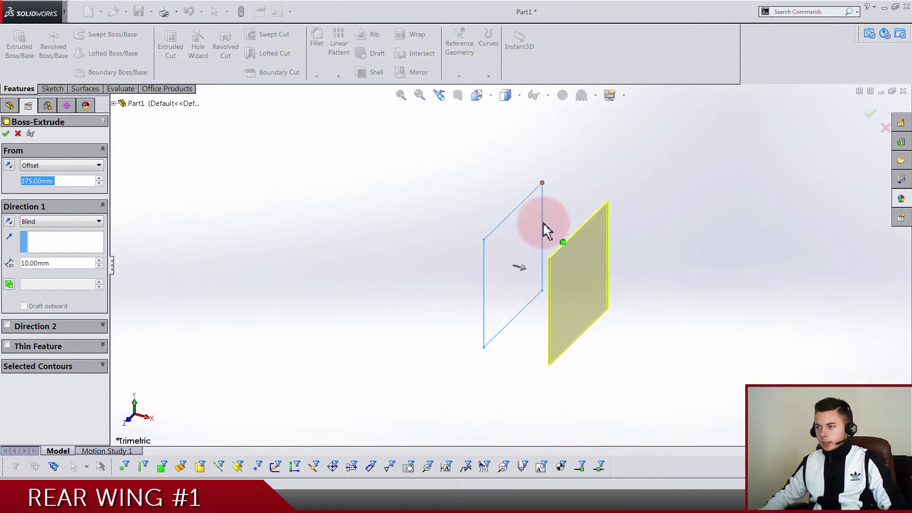
{"action": "left_click", "coordinate": [9, 222]}
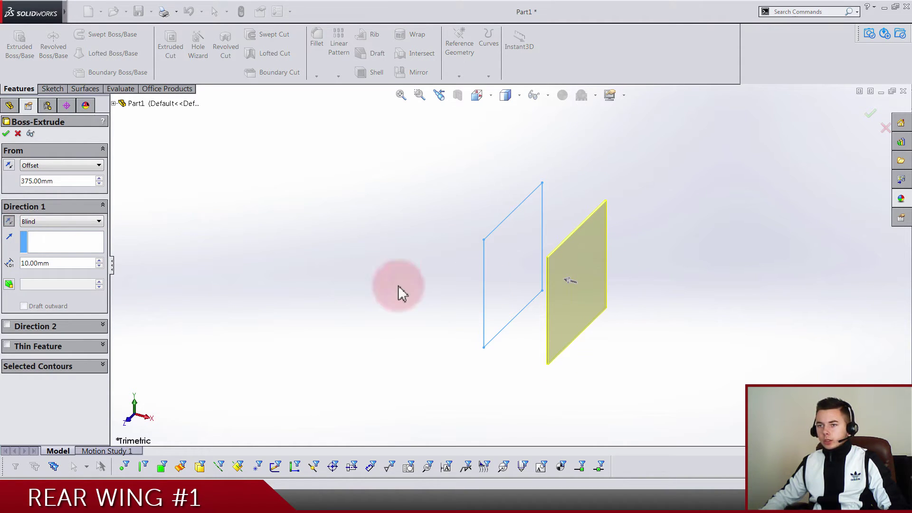
{"action": "double_click", "coordinate": [78, 264]}
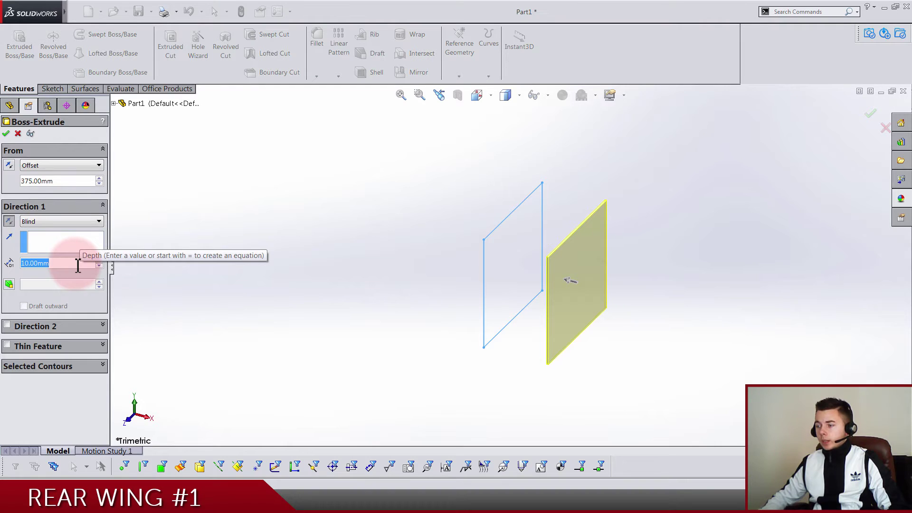
{"action": "left_click", "coordinate": [6, 135]}
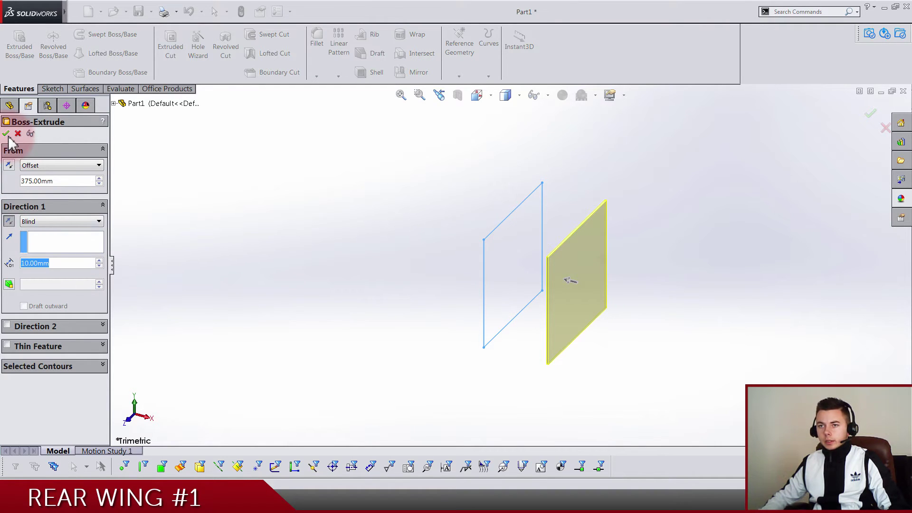
Step: Save the part as 'Tutorial rear wing'
{"action": "left_click", "coordinate": [286, 213]}
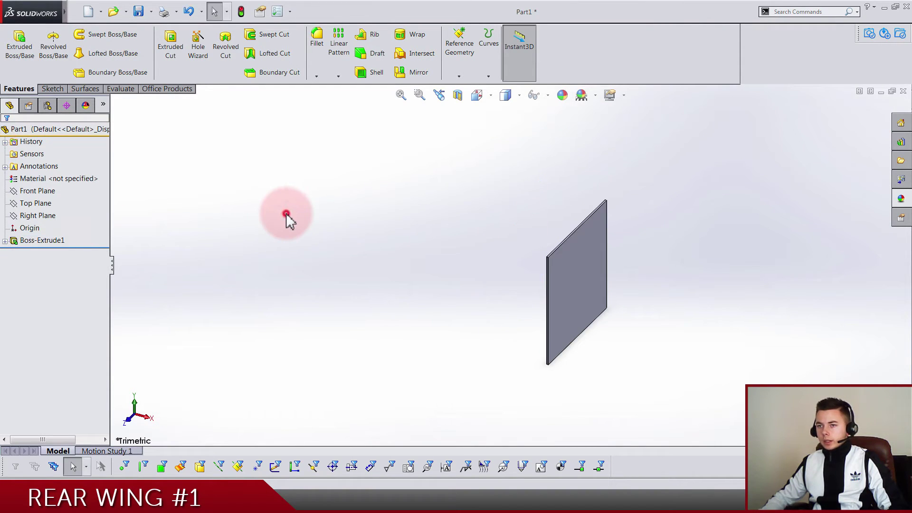
{"action": "key", "text": "ctrl+s"}
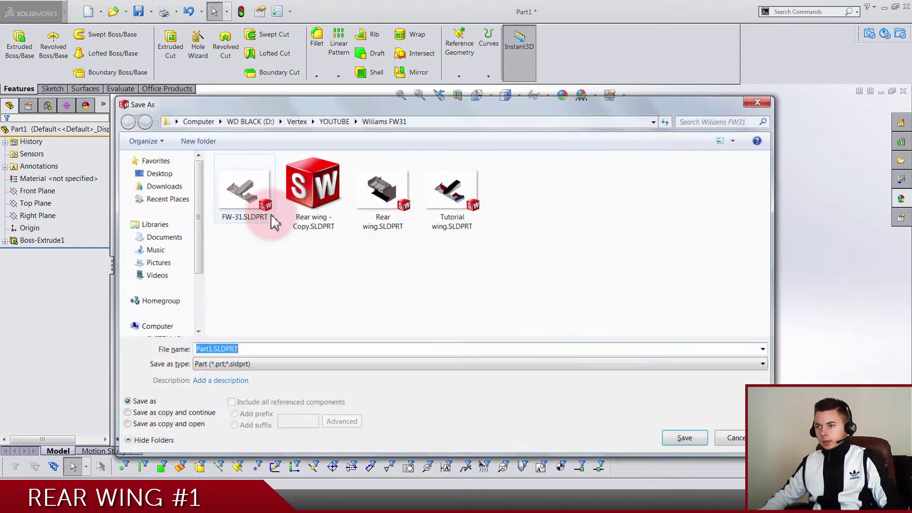
{"action": "type", "text": "Tu"}
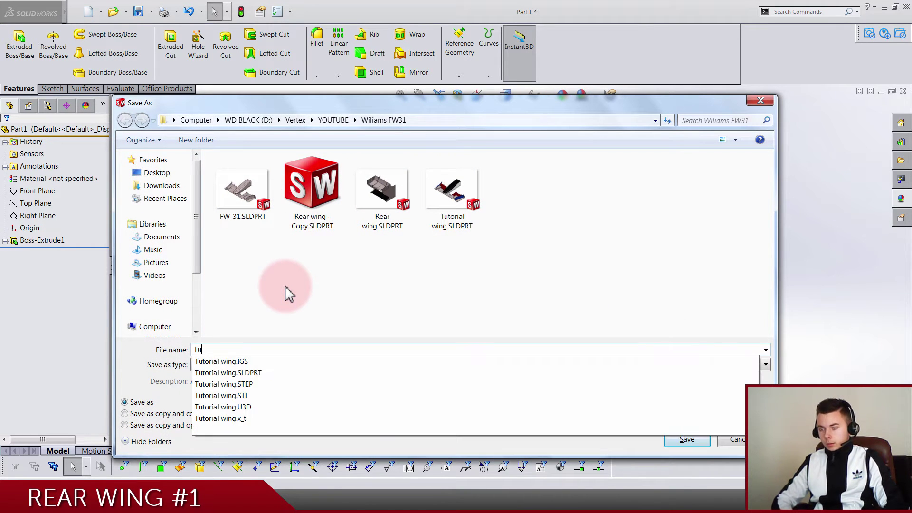
{"action": "type", "text": "torial rear wing"}
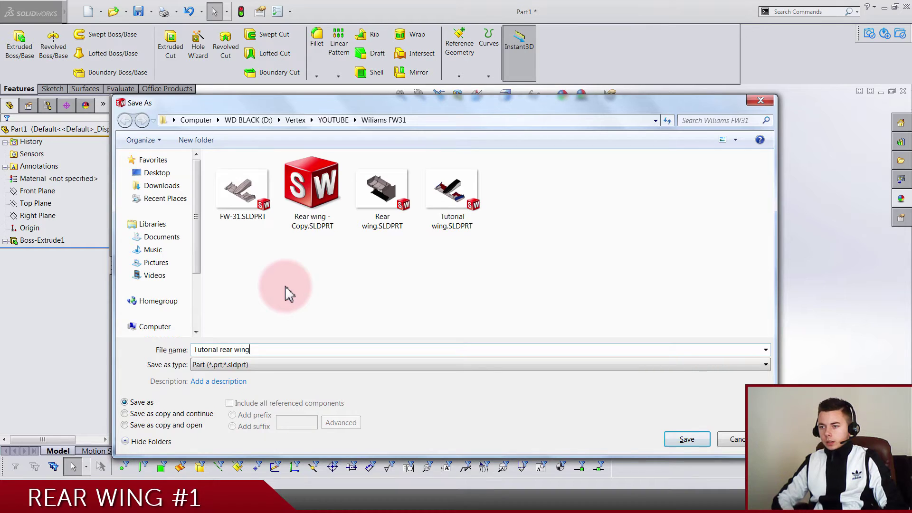
{"action": "key", "text": "Return"}
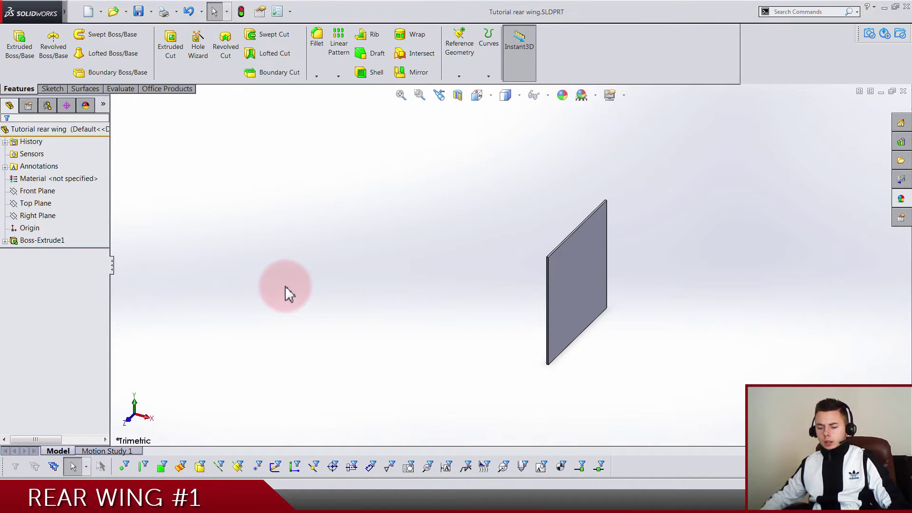
Step: Sketch a horizontal line in from the right edge and a slanted spline up to the top edge
{"action": "middle_click_drag", "start_coordinate": [285, 286], "coordinate": [347, 287]}
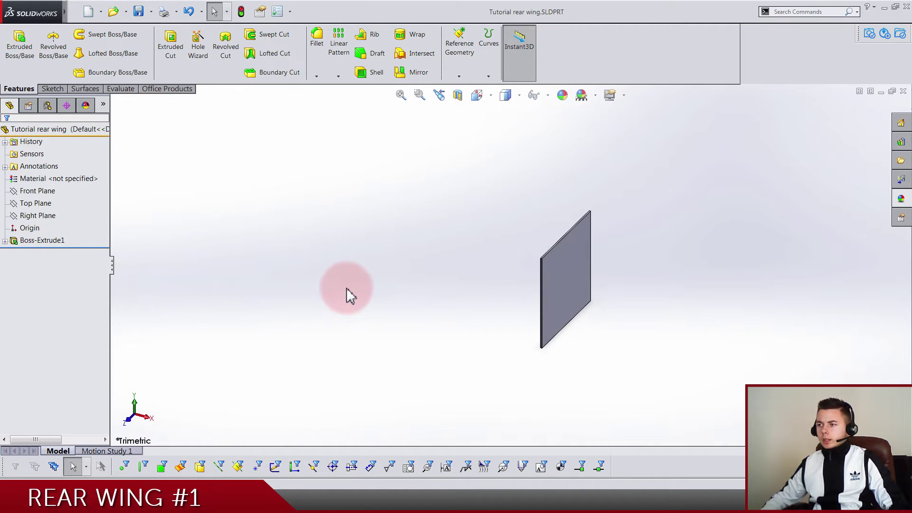
{"action": "right_click", "coordinate": [585, 257]}
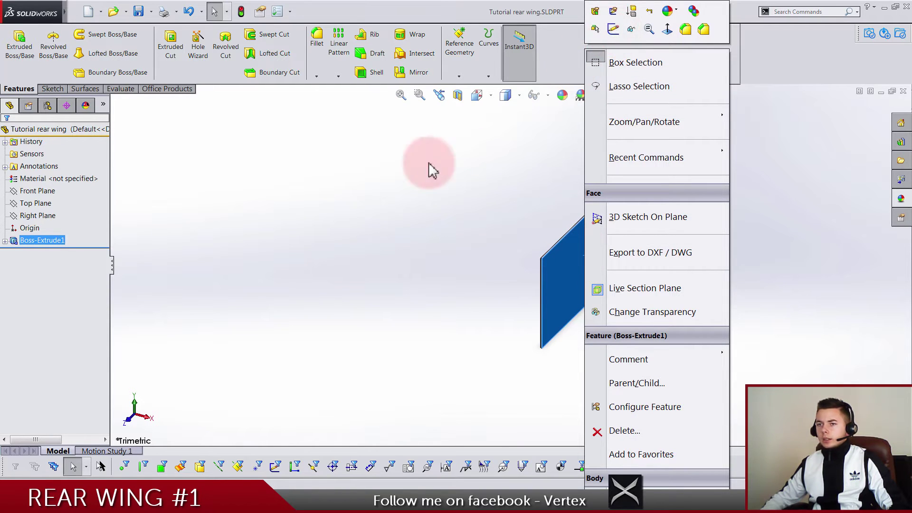
{"action": "left_click", "coordinate": [393, 177]}
{"action": "left_click", "coordinate": [38, 215]}
{"action": "left_click", "coordinate": [62, 200]}
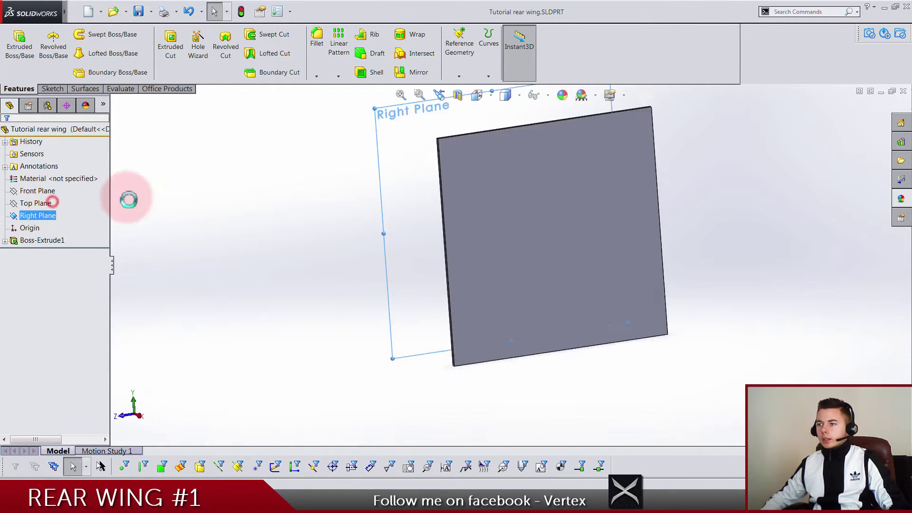
{"action": "left_click", "coordinate": [261, 213]}
{"action": "left_click", "coordinate": [72, 34]}
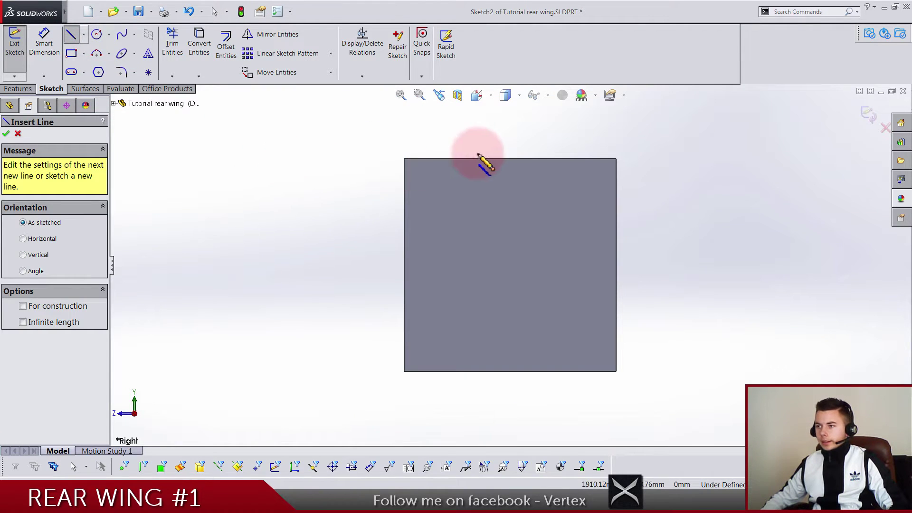
{"action": "scroll", "coordinate": [478, 157], "scroll_direction": "down", "scroll_amount": 2}
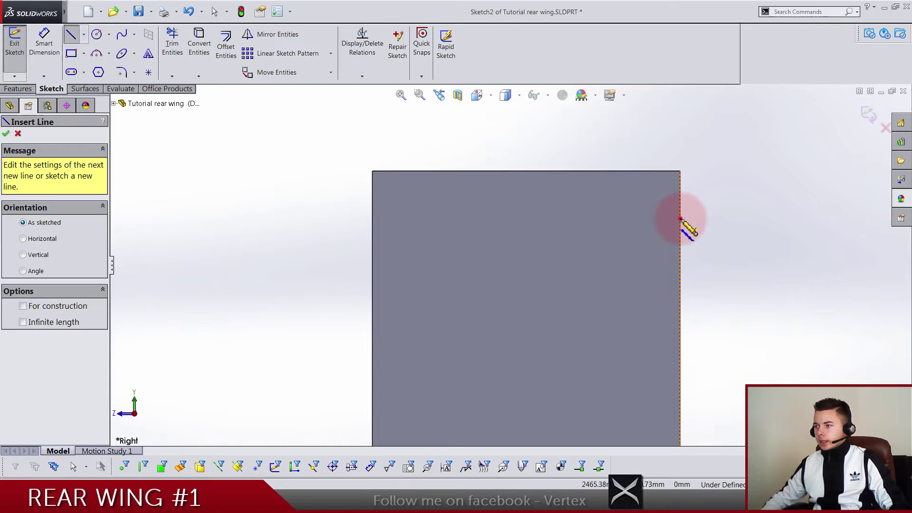
{"action": "left_click_drag", "start_coordinate": [680, 219], "coordinate": [618, 218]}
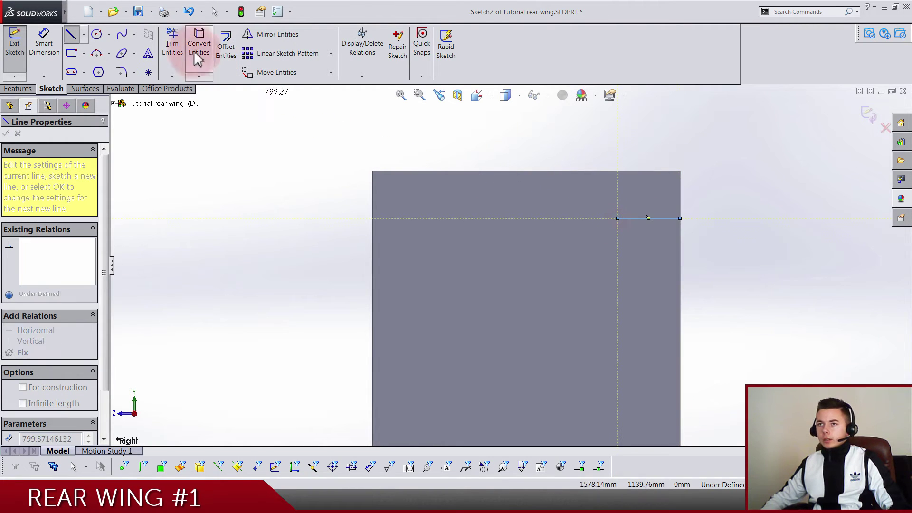
{"action": "left_click", "coordinate": [121, 34]}
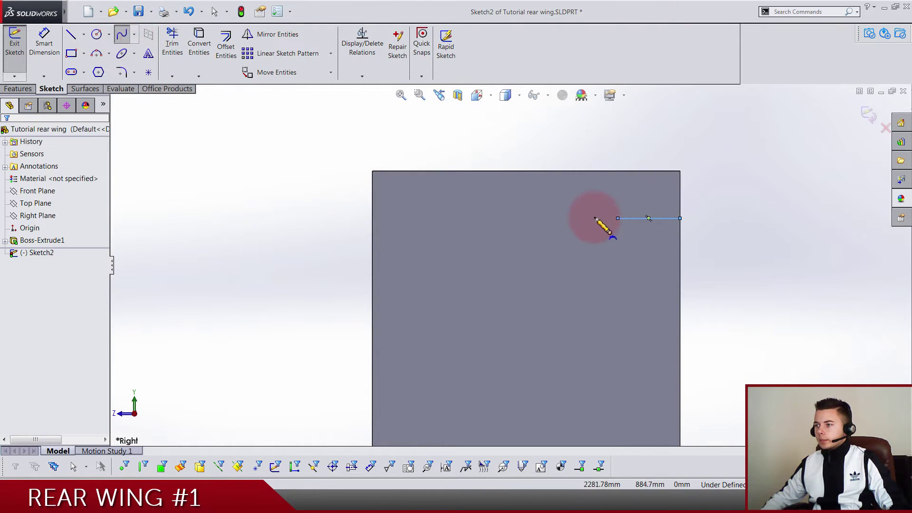
{"action": "left_click_drag", "start_coordinate": [618, 219], "coordinate": [589, 171]}
{"action": "key", "text": "Escape"}
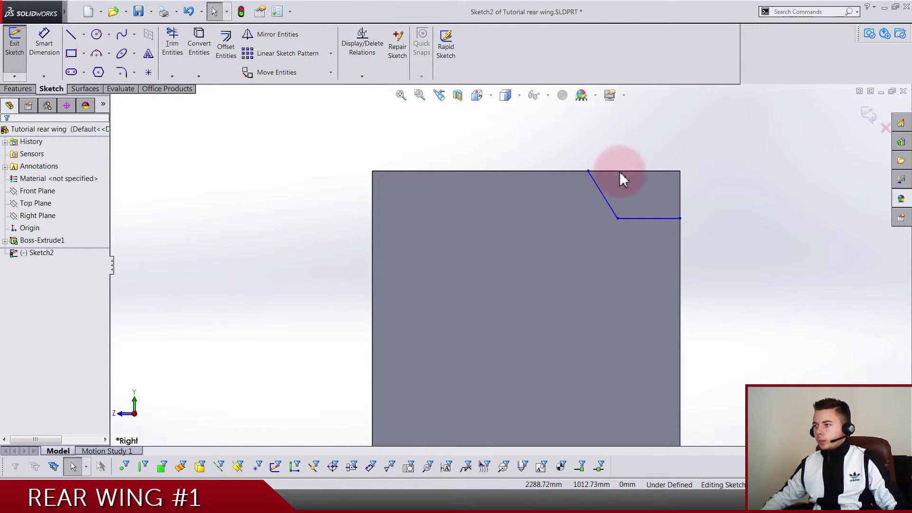
Step: Trim the plate's outline edges so they close the corner profile
{"action": "left_click", "coordinate": [675, 173]}
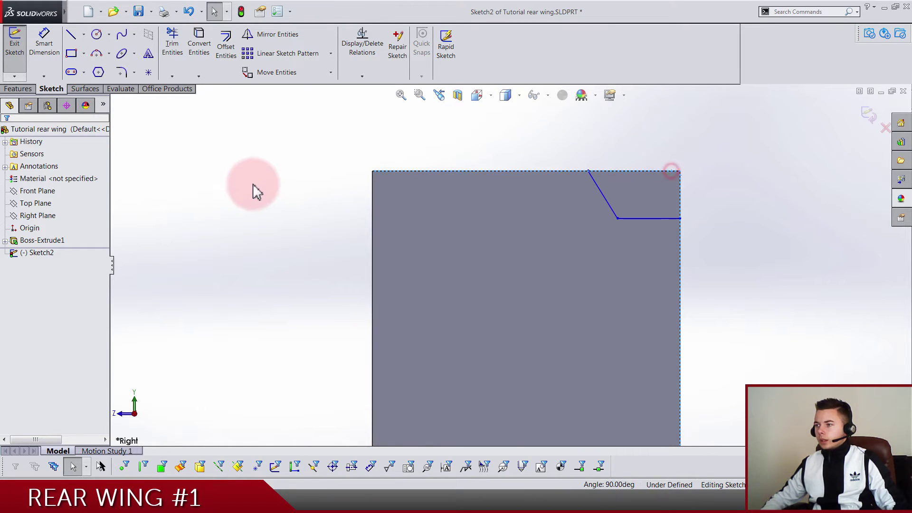
{"action": "left_click", "coordinate": [172, 42]}
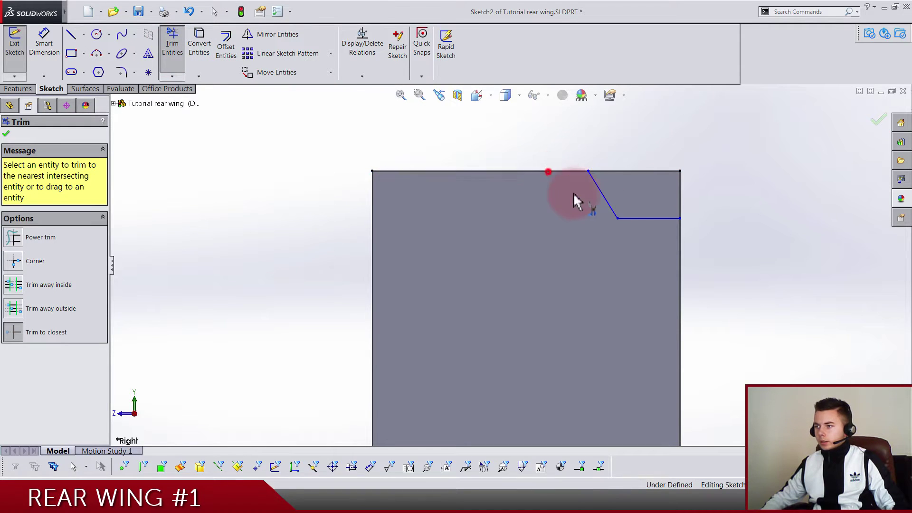
{"action": "left_click", "coordinate": [684, 292]}
{"action": "scroll", "coordinate": [692, 213], "scroll_direction": "down", "scroll_amount": 3}
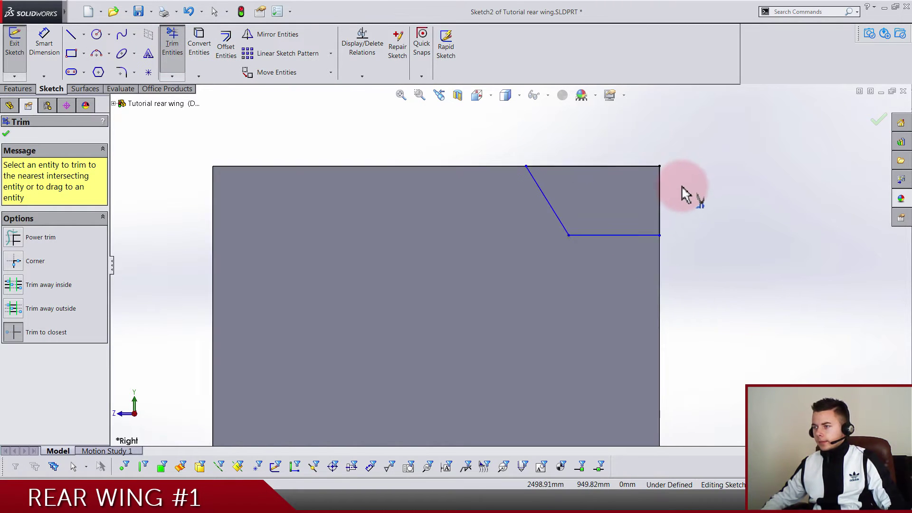
{"action": "key", "text": "Escape"}
Step: Dimension the top edge 245 and the right edge 147.50
{"action": "left_click", "coordinate": [54, 48]}
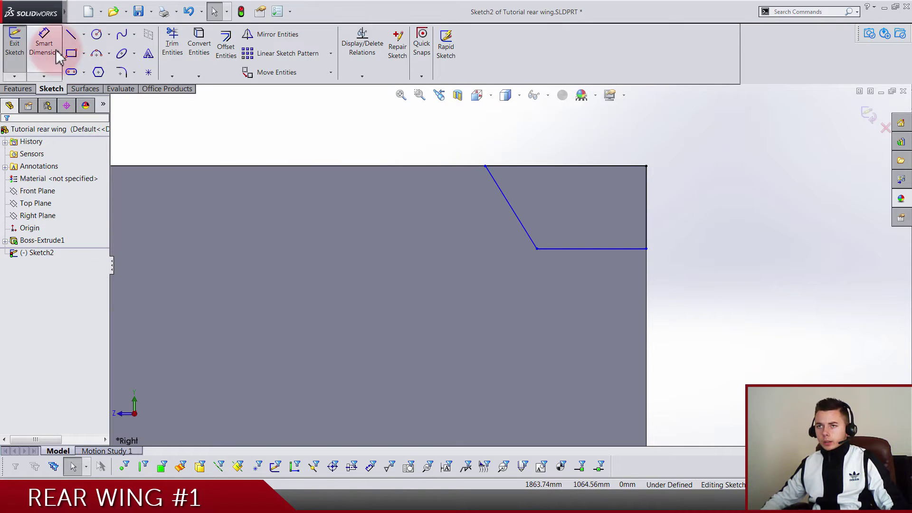
{"action": "left_click", "coordinate": [579, 171]}
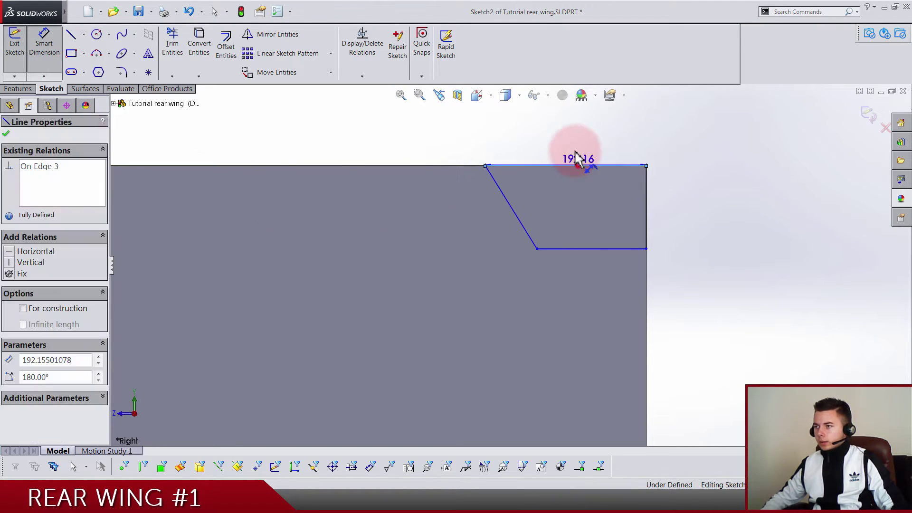
{"action": "left_click", "coordinate": [575, 150]}
{"action": "type", "text": "245"}
{"action": "key", "text": "Return"}
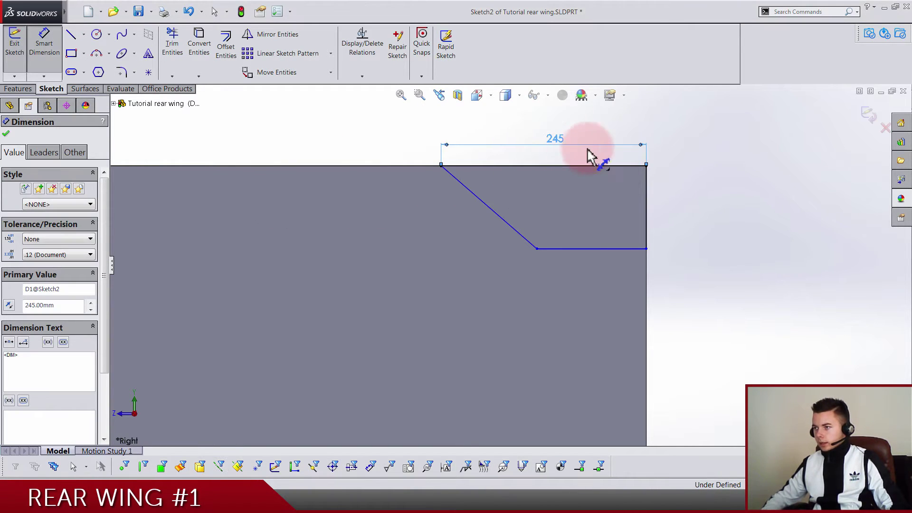
{"action": "left_click", "coordinate": [646, 200]}
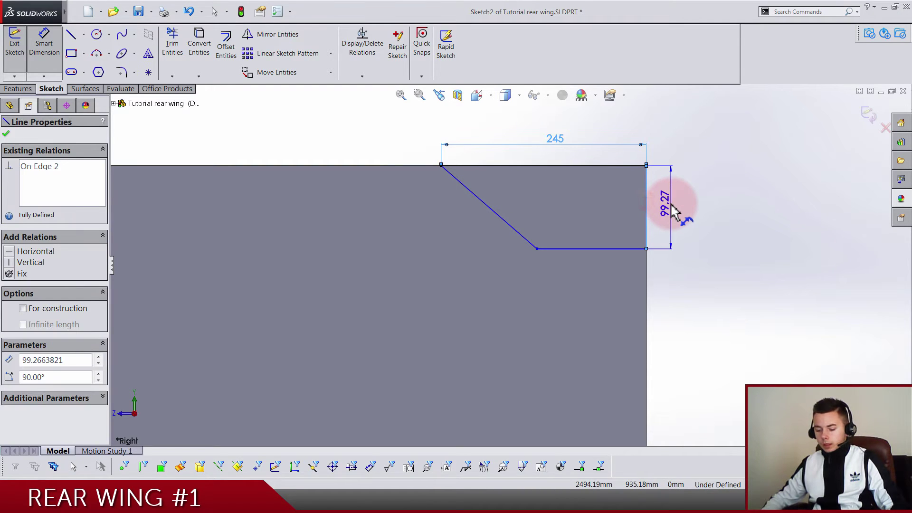
{"action": "left_click", "coordinate": [671, 203]}
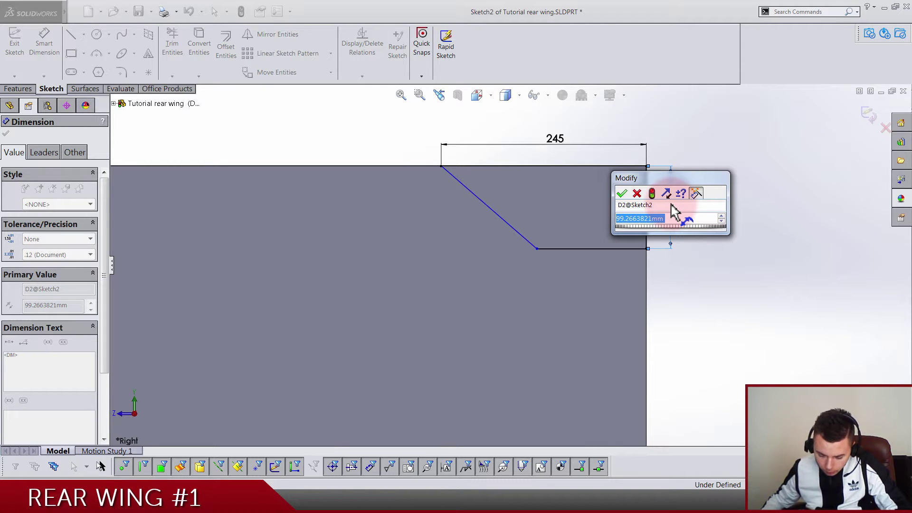
{"action": "type", "text": "1"}
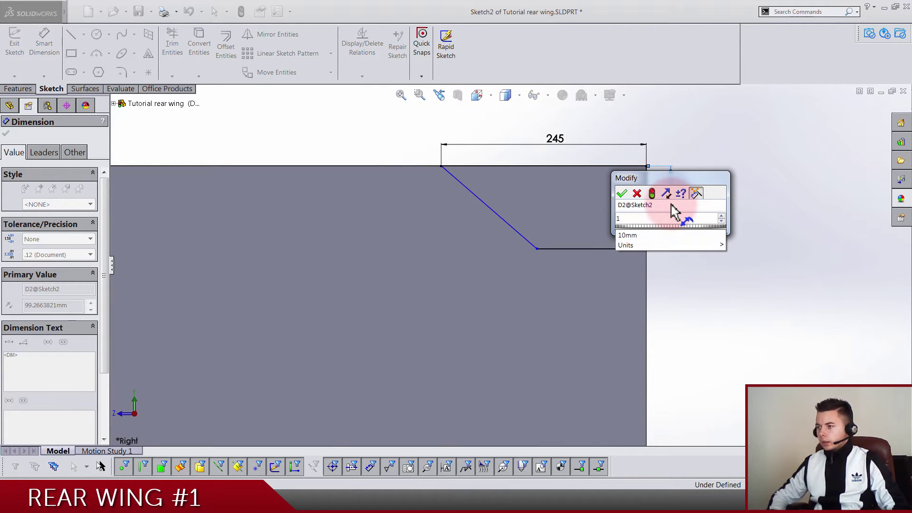
{"action": "type", "text": "47.5"}
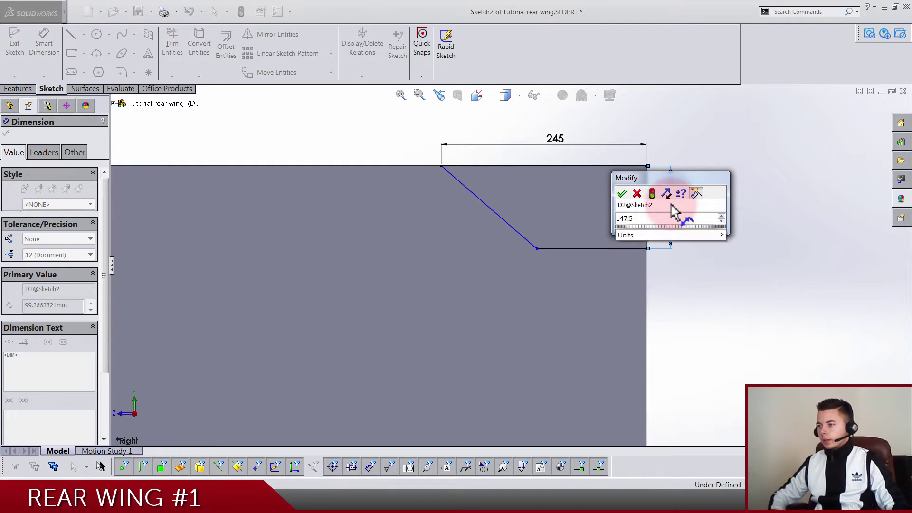
{"action": "key", "text": "Return"}
{"action": "left_click", "coordinate": [704, 225]}
Step: Dimension the bottom horizontal line 125 and select the slanted spline
{"action": "left_click", "coordinate": [671, 275]}
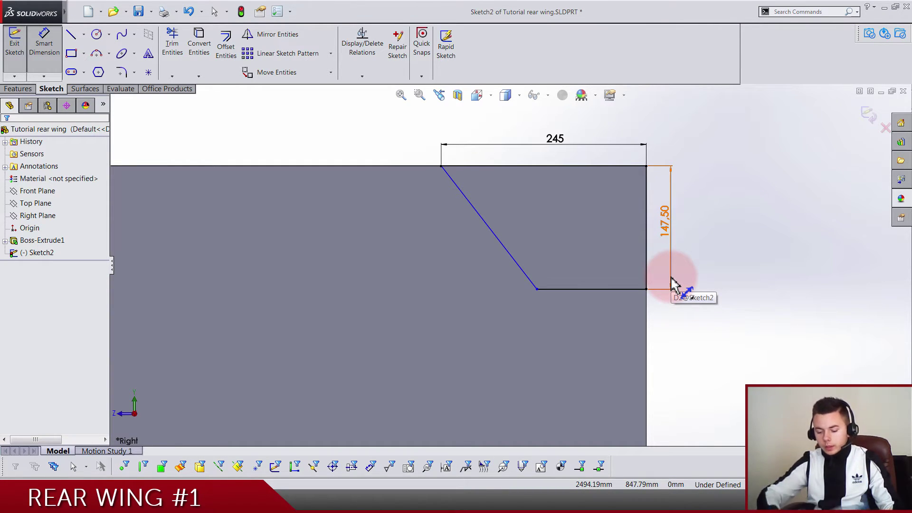
{"action": "left_click", "coordinate": [616, 288]}
{"action": "left_click", "coordinate": [601, 329]}
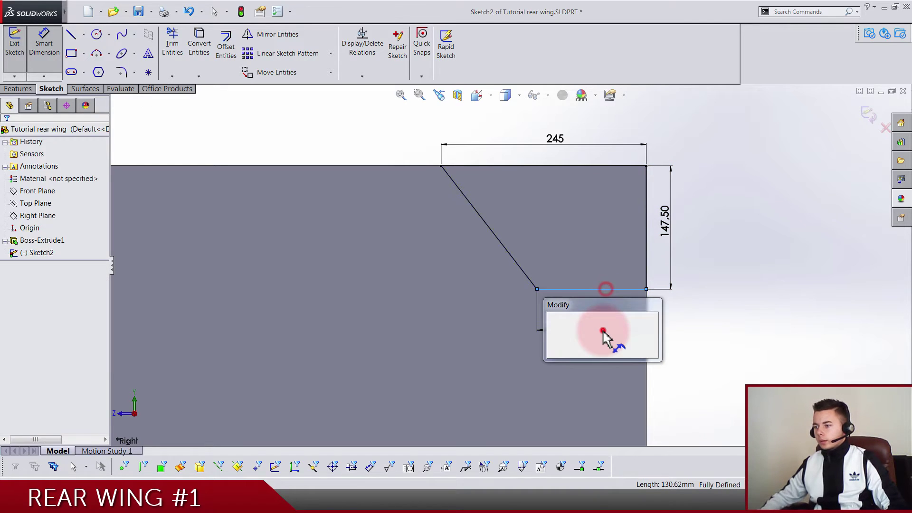
{"action": "type", "text": "125"}
{"action": "key", "text": "Return"}
{"action": "left_click", "coordinate": [576, 310]}
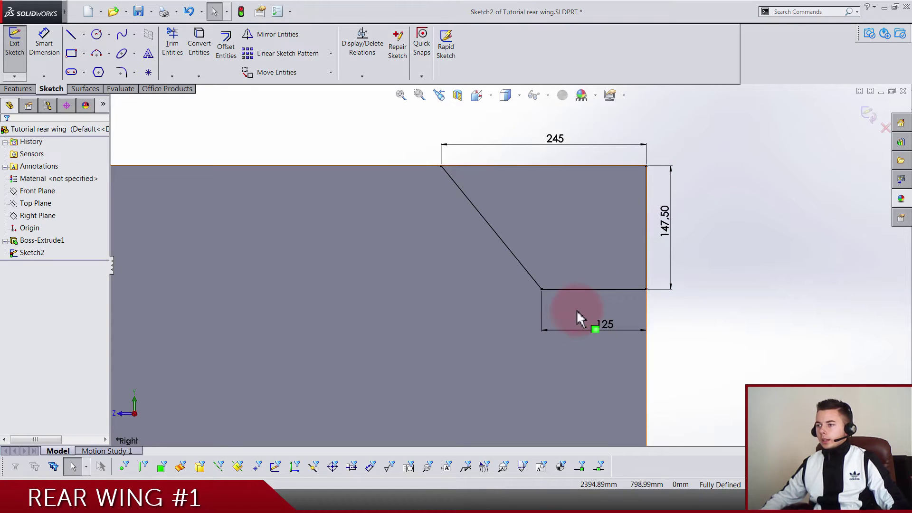
{"action": "left_click", "coordinate": [531, 258]}
Step: Bend the spline into a curve, horizontal at its lower end and vertical at its upper end
{"action": "left_click_drag", "start_coordinate": [520, 262], "coordinate": [497, 271]}
{"action": "left_click", "coordinate": [9, 251]}
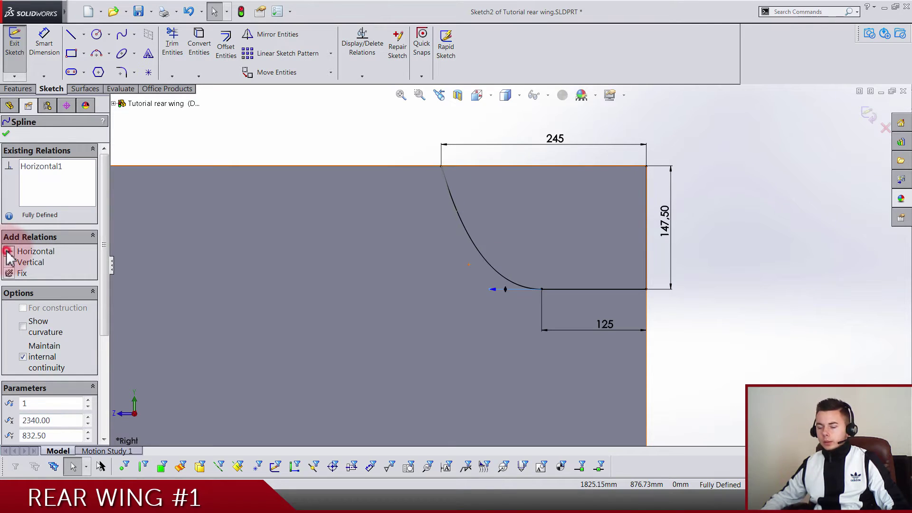
{"action": "left_click", "coordinate": [456, 215]}
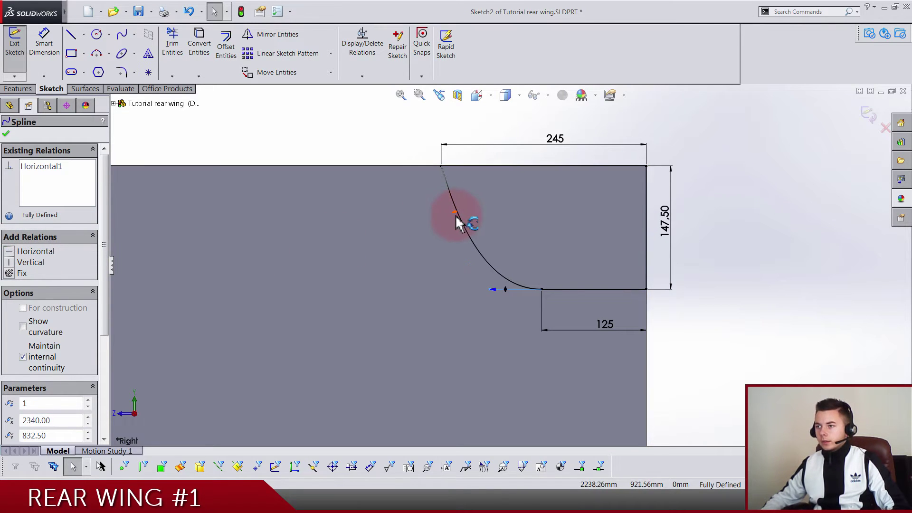
{"action": "left_click", "coordinate": [19, 262]}
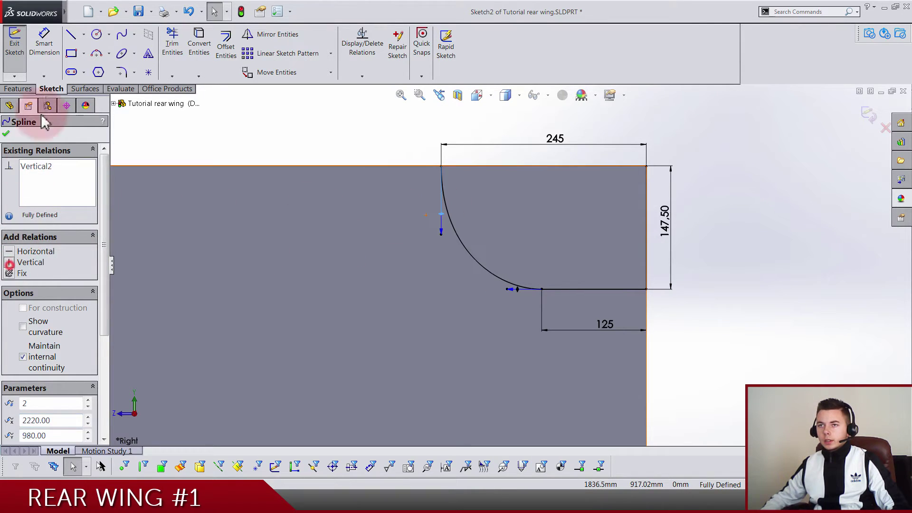
Step: Dimension the spline's two tangent handles, setting the lower handle to 150 mm
{"action": "left_click", "coordinate": [44, 57]}
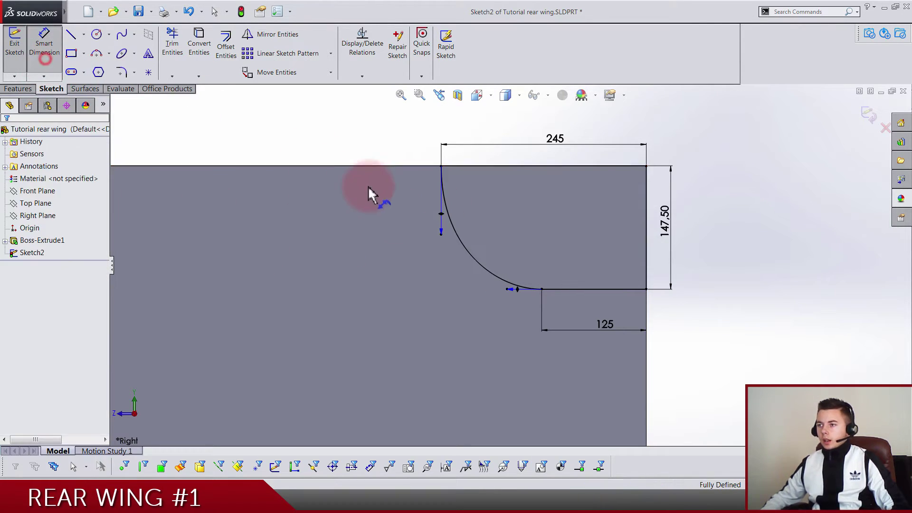
{"action": "left_click", "coordinate": [441, 234]}
{"action": "left_click", "coordinate": [350, 137]}
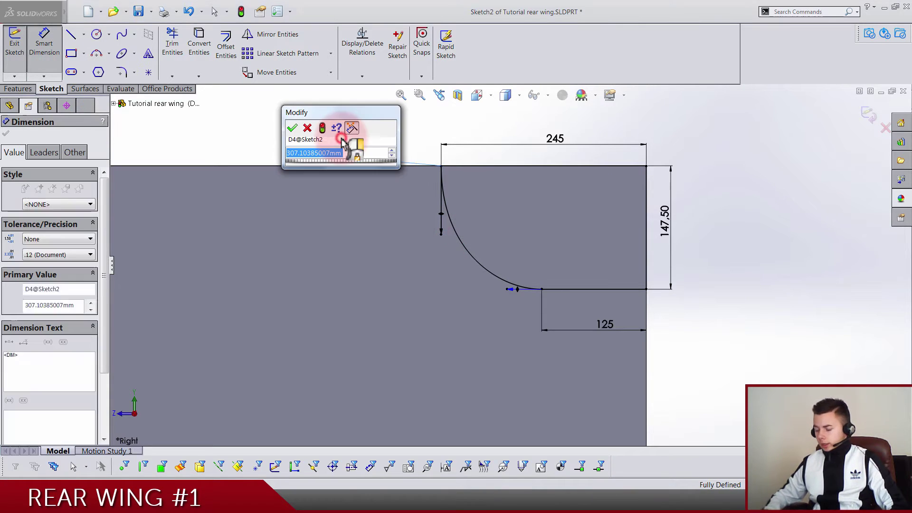
{"action": "key", "text": "Return"}
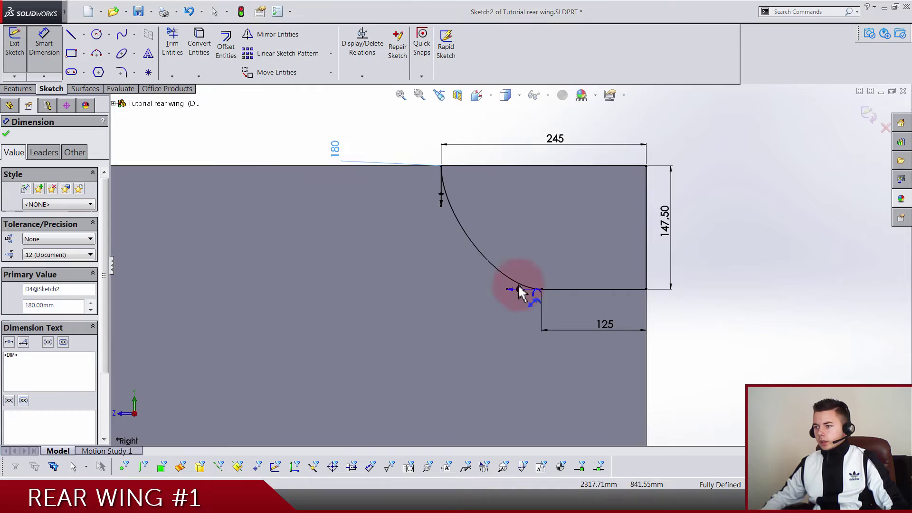
{"action": "left_click", "coordinate": [510, 288]}
{"action": "left_click", "coordinate": [477, 335]}
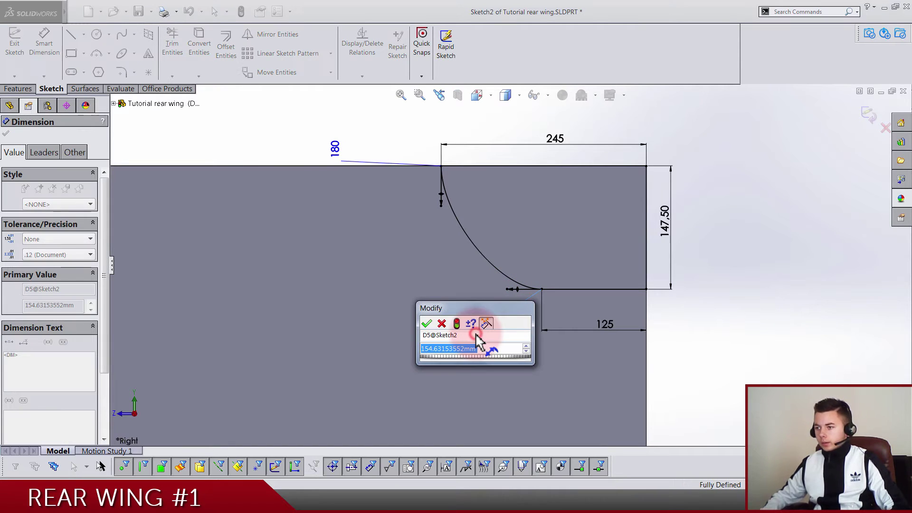
{"action": "type", "text": "150"}
{"action": "key", "text": "Return"}
{"action": "scroll", "coordinate": [531, 332], "scroll_direction": "up", "scroll_amount": 3}
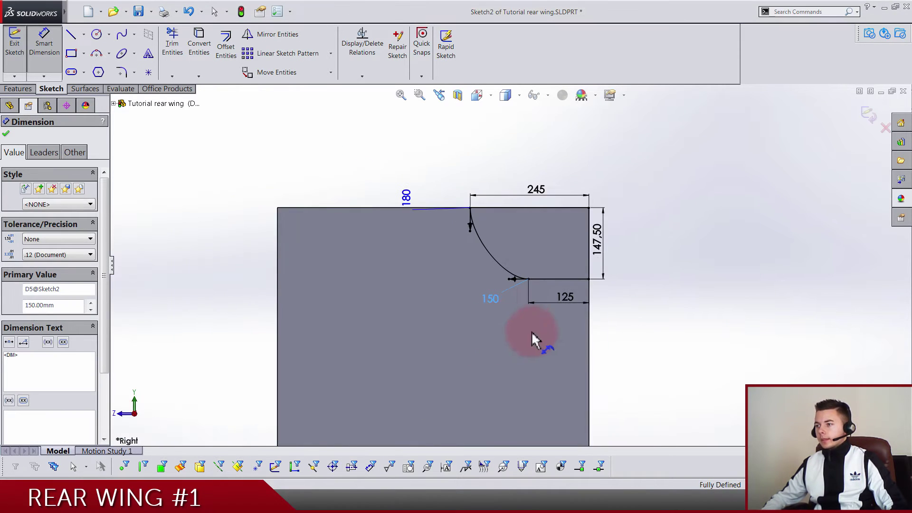
Step: Cut the curved corner profile Through All and orbit the endplate to check the notch
{"action": "left_click", "coordinate": [862, 119]}
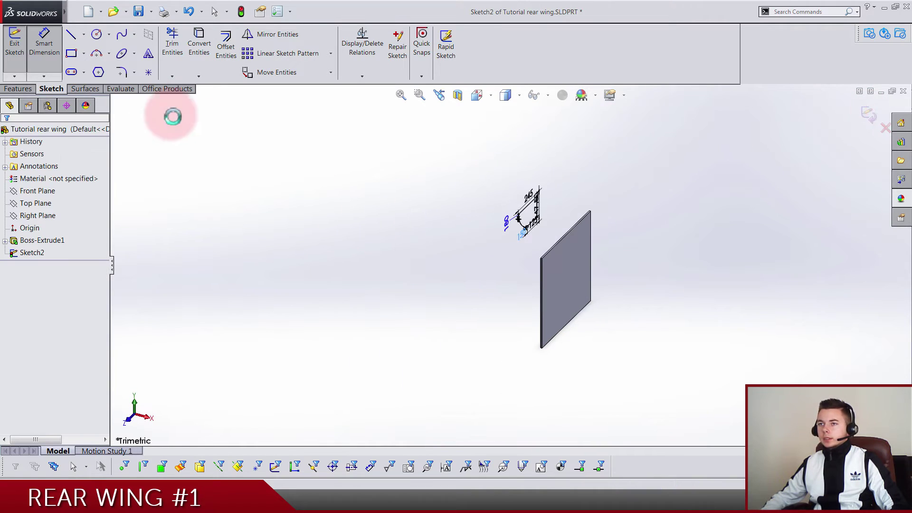
{"action": "left_click", "coordinate": [170, 52]}
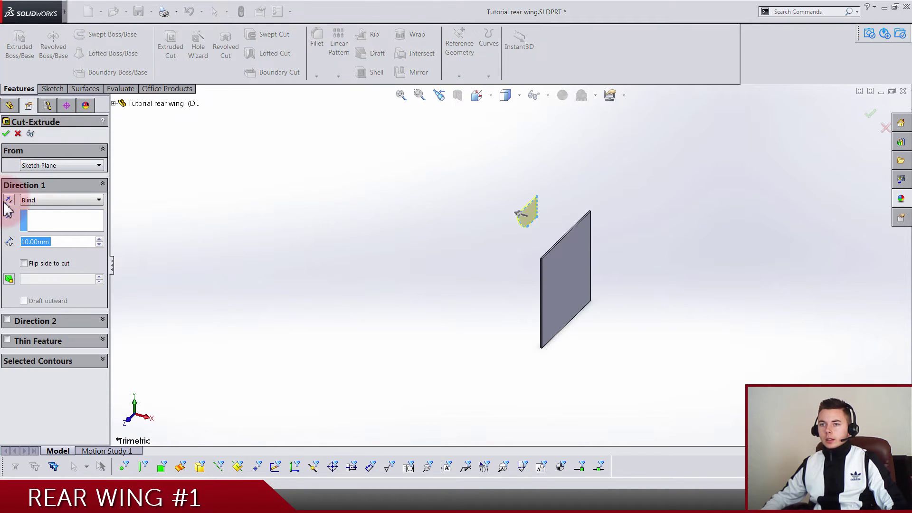
{"action": "left_click", "coordinate": [42, 200]}
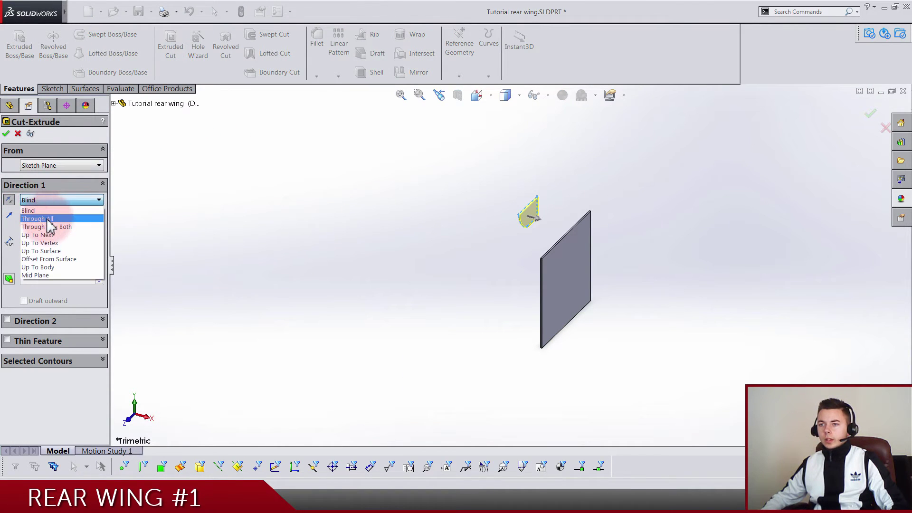
{"action": "left_click", "coordinate": [46, 218]}
{"action": "left_click", "coordinate": [102, 232]}
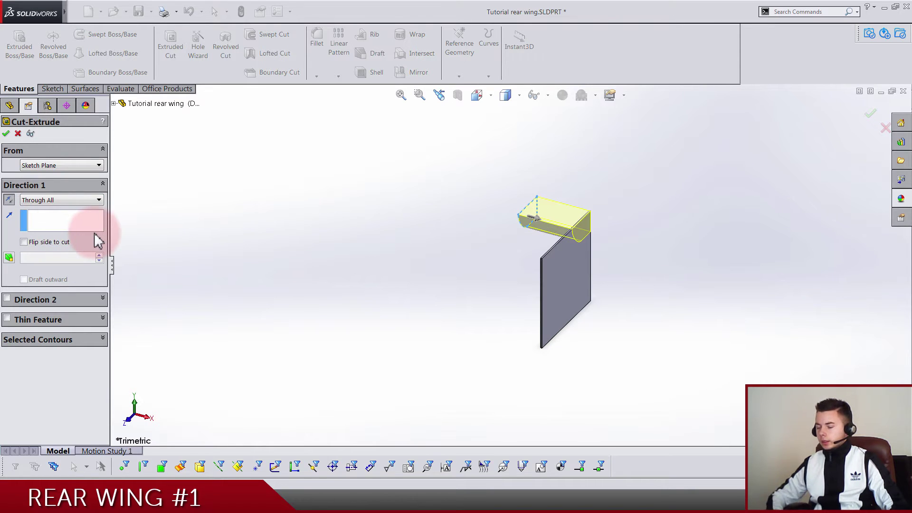
{"action": "key", "text": "Return"}
{"action": "left_click", "coordinate": [226, 214]}
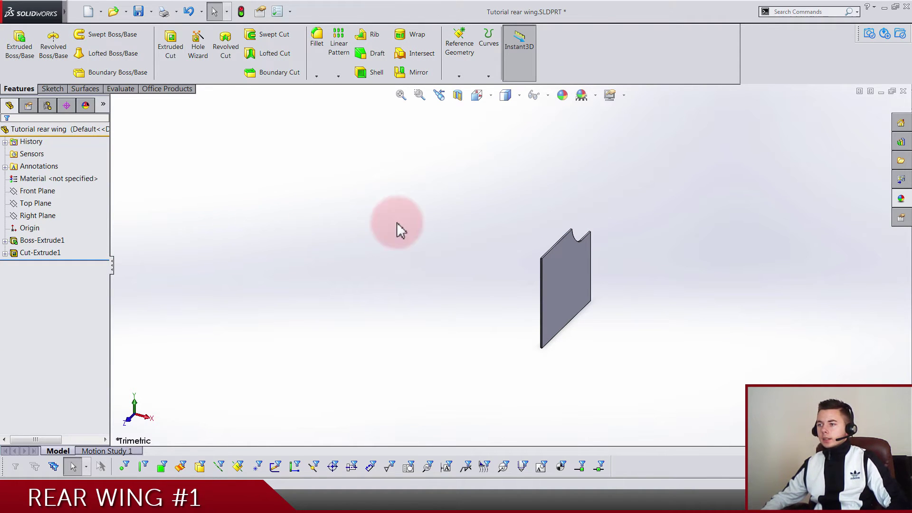
{"action": "middle_click_drag", "start_coordinate": [397, 222], "coordinate": [534, 246]}
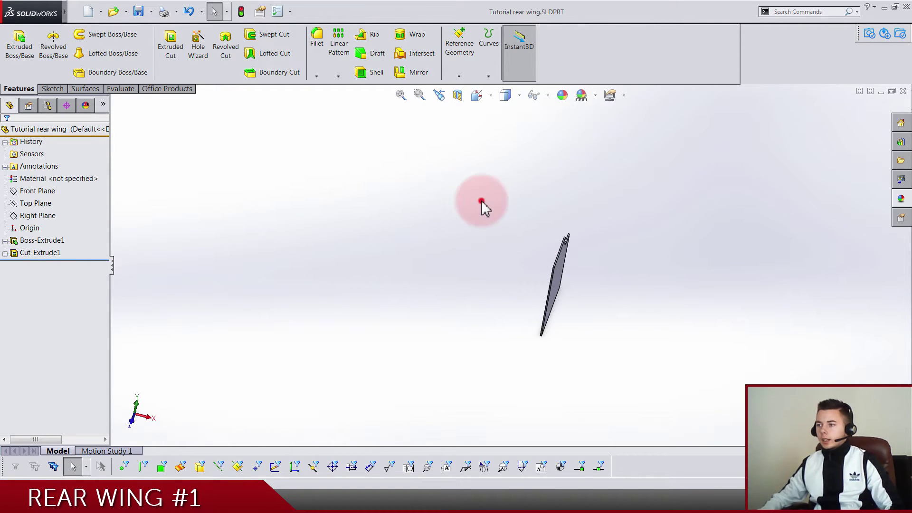
{"action": "middle_click_drag", "start_coordinate": [480, 200], "coordinate": [446, 192]}
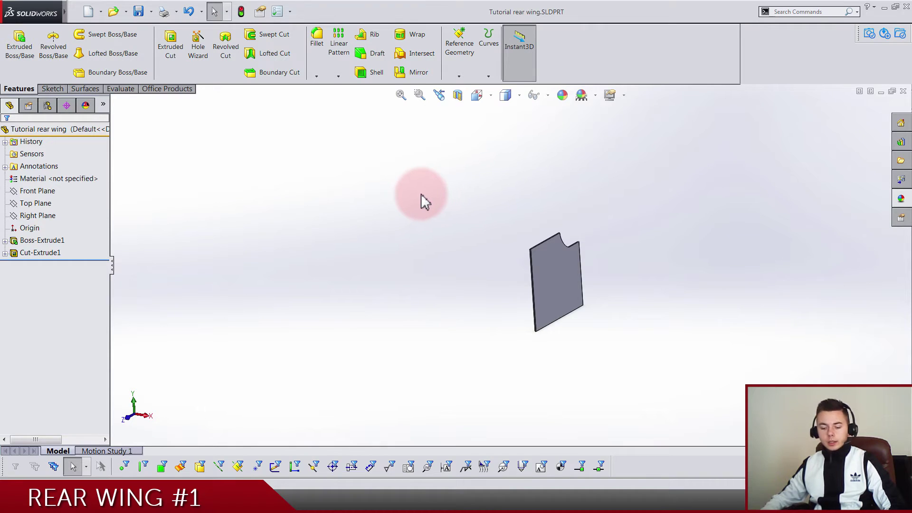
Step: On a new Right Plane sketch, draw a short vertical line at the bottom and a line down the left edge
{"action": "right_click", "coordinate": [37, 217]}
{"action": "left_click", "coordinate": [53, 172]}
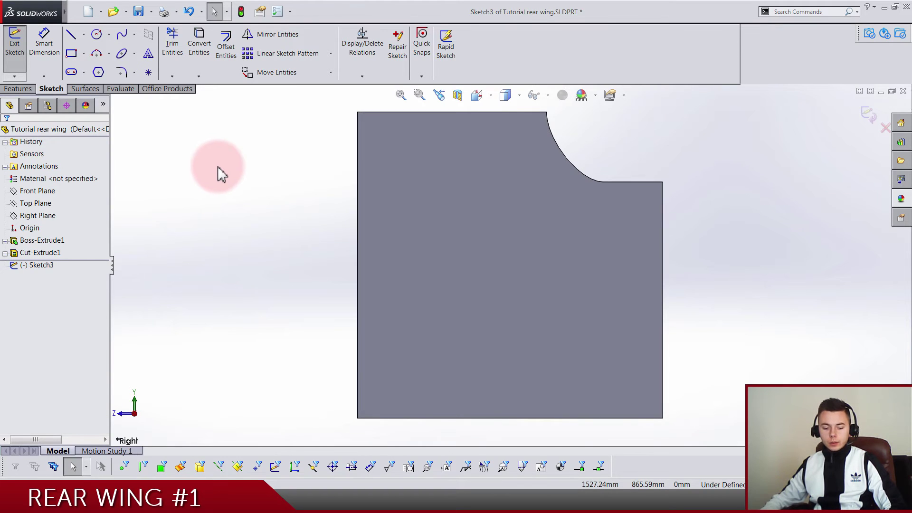
{"action": "left_click", "coordinate": [70, 33]}
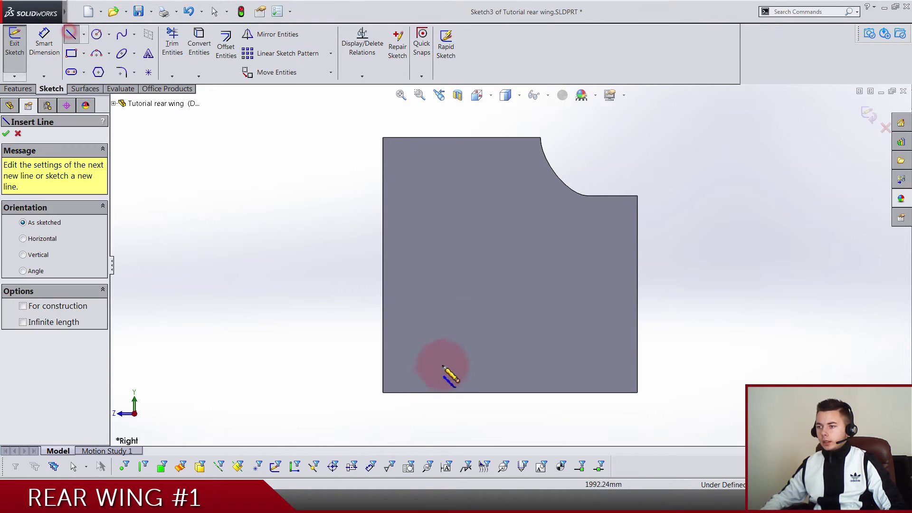
{"action": "left_click_drag", "start_coordinate": [429, 392], "coordinate": [432, 363]}
{"action": "key", "text": "Escape"}
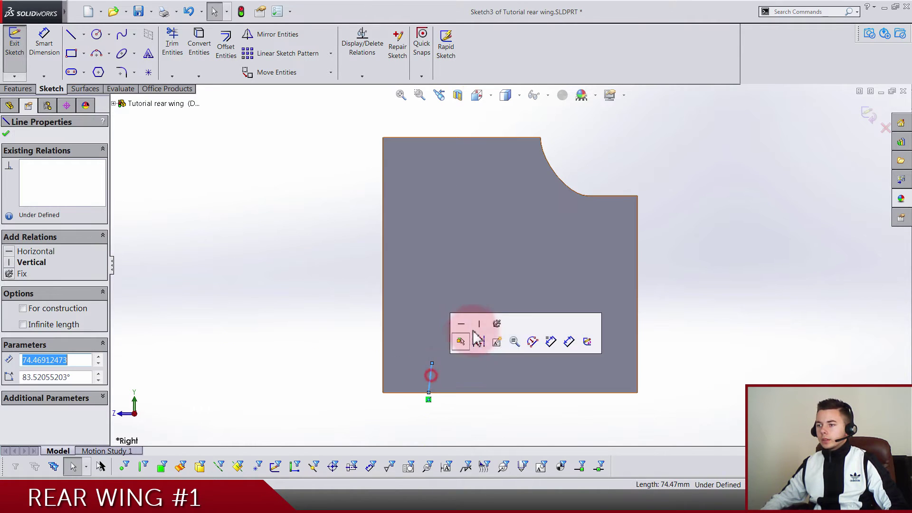
{"action": "key", "text": "Escape"}
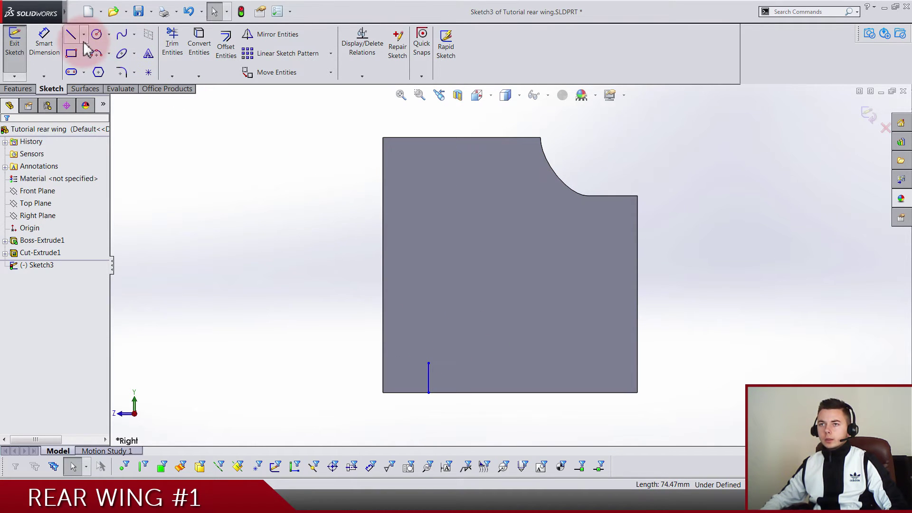
{"action": "left_click", "coordinate": [71, 35]}
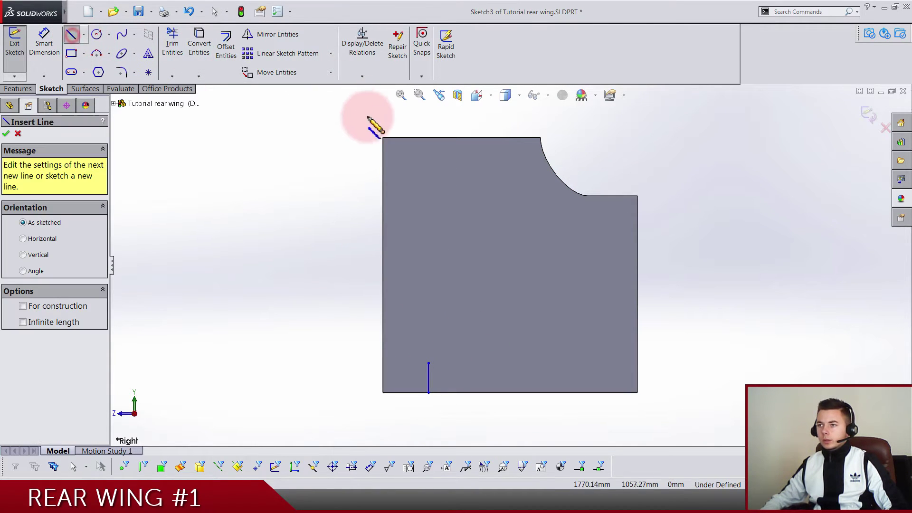
{"action": "left_click", "coordinate": [382, 138]}
{"action": "left_click", "coordinate": [383, 208]}
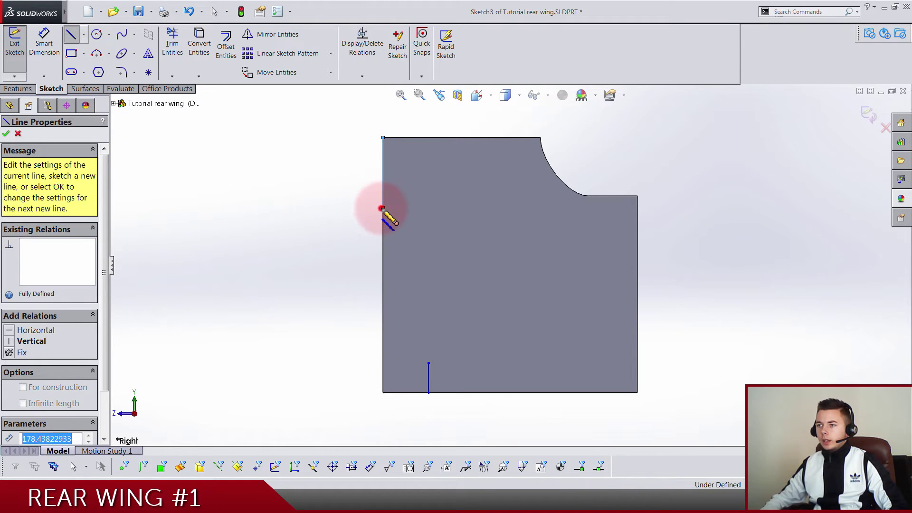
{"action": "key", "text": "Escape"}
Step: Draw a spline from the left line's end down to the lower middle and adjust its point
{"action": "left_click", "coordinate": [123, 37]}
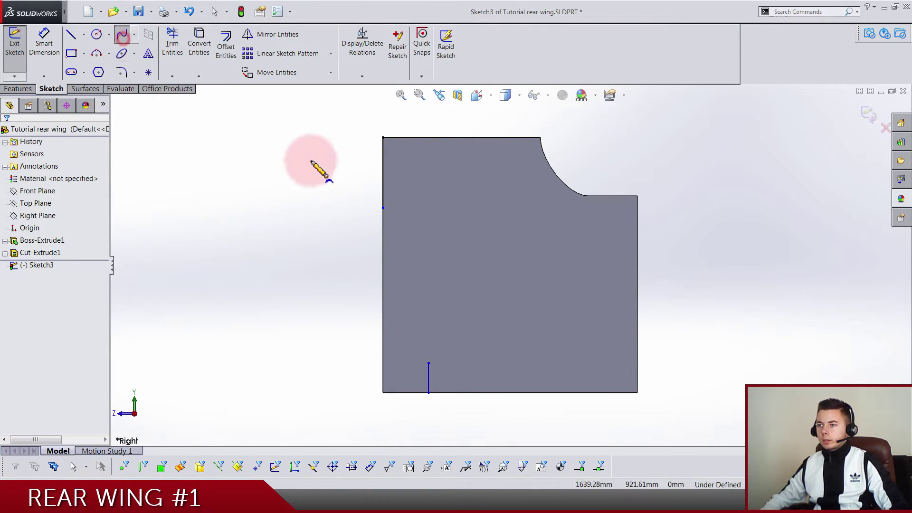
{"action": "left_click", "coordinate": [383, 208]}
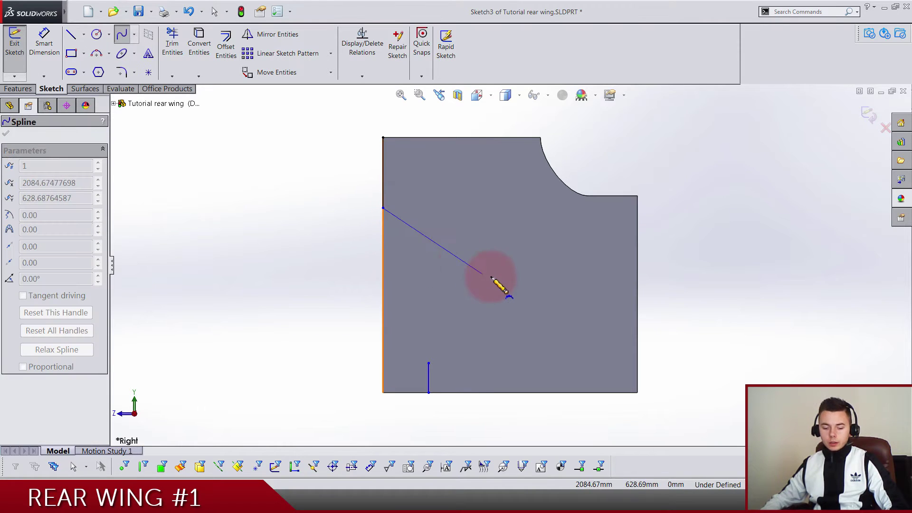
{"action": "left_click", "coordinate": [495, 358]}
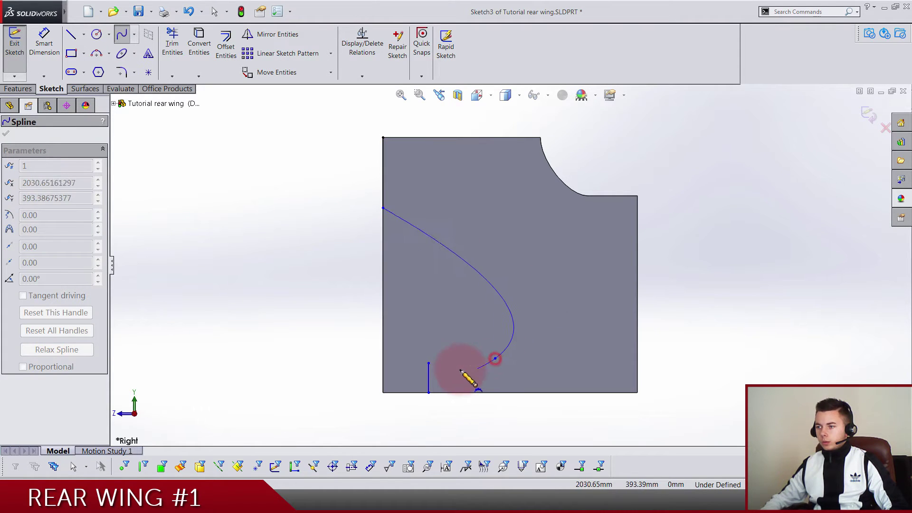
{"action": "key", "text": "Escape"}
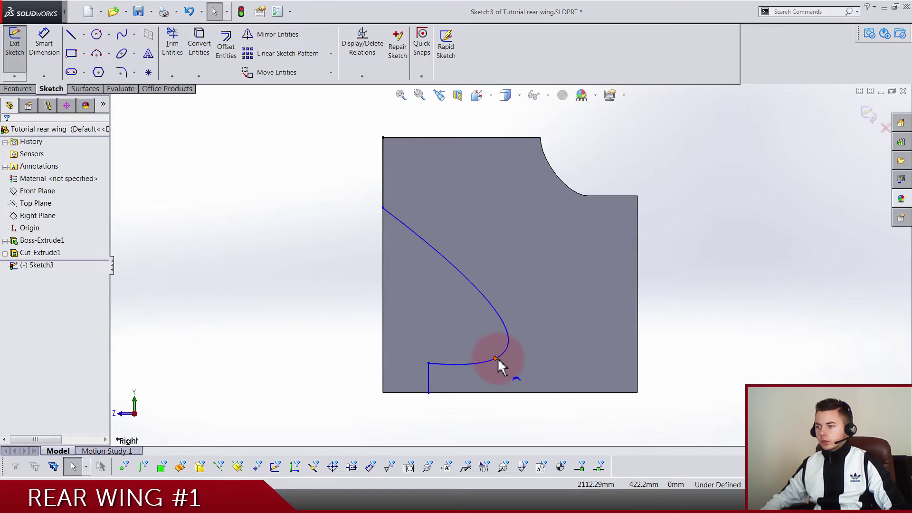
{"action": "left_click_drag", "start_coordinate": [495, 358], "coordinate": [496, 345]}
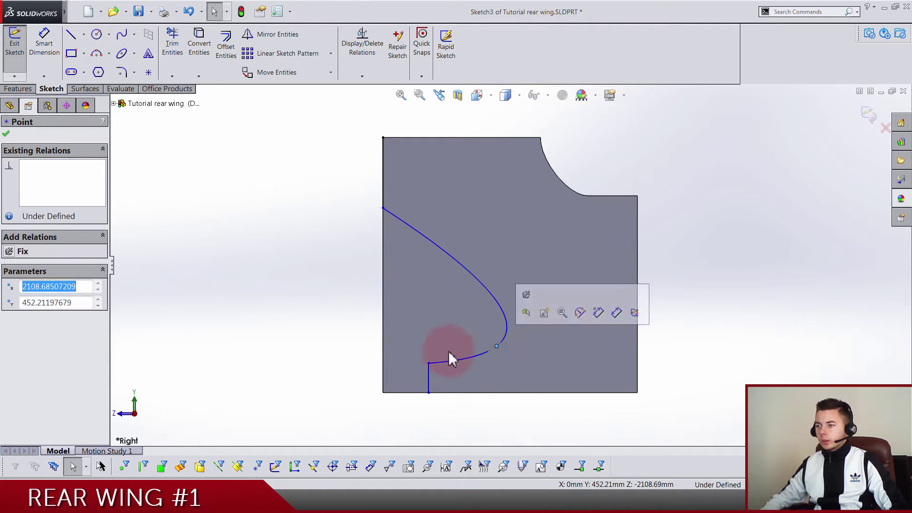
{"action": "left_click", "coordinate": [257, 287]}
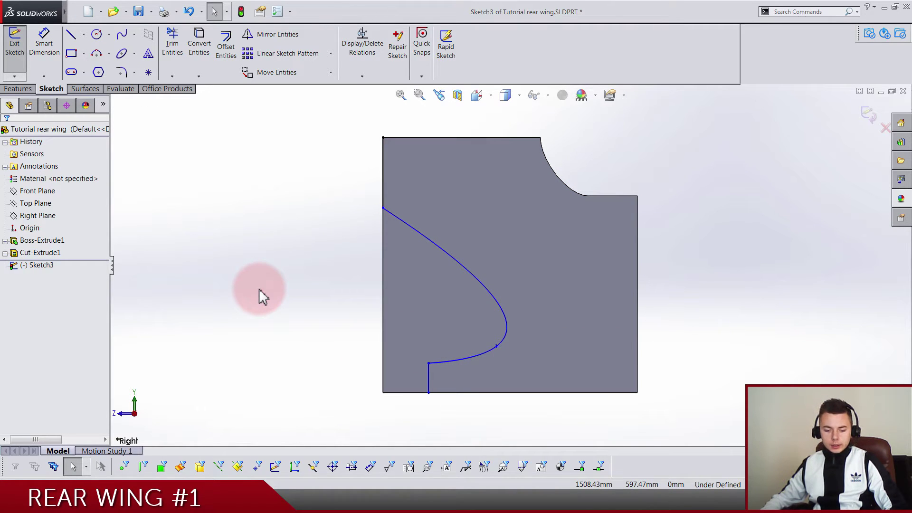
Step: Dimension the upper-left edge to 140 and the spline end's distance to the right edge to 320
{"action": "left_click", "coordinate": [44, 43]}
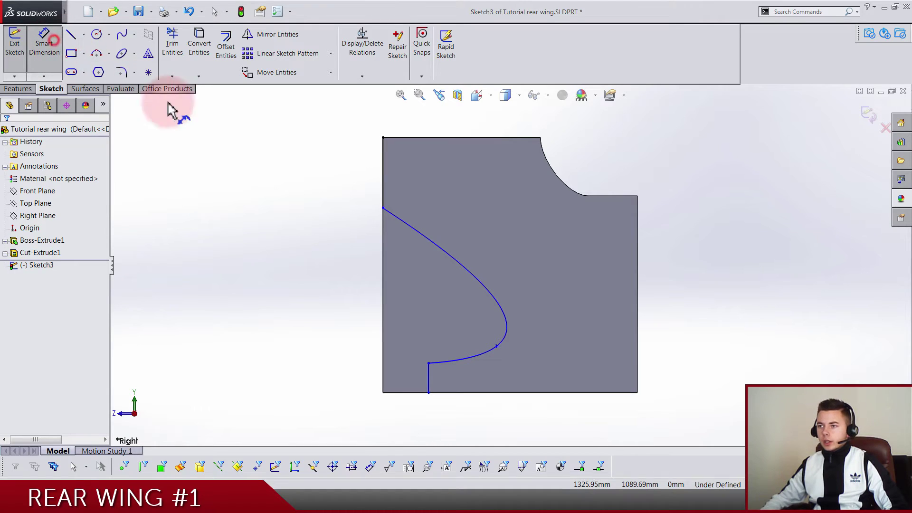
{"action": "left_click", "coordinate": [385, 177]}
{"action": "left_click", "coordinate": [323, 176]}
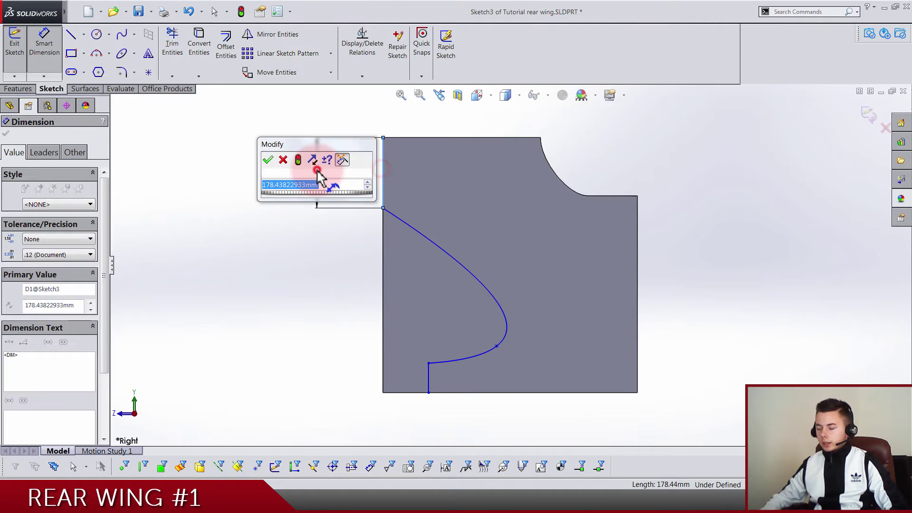
{"action": "type", "text": "140"}
{"action": "key", "text": "Return"}
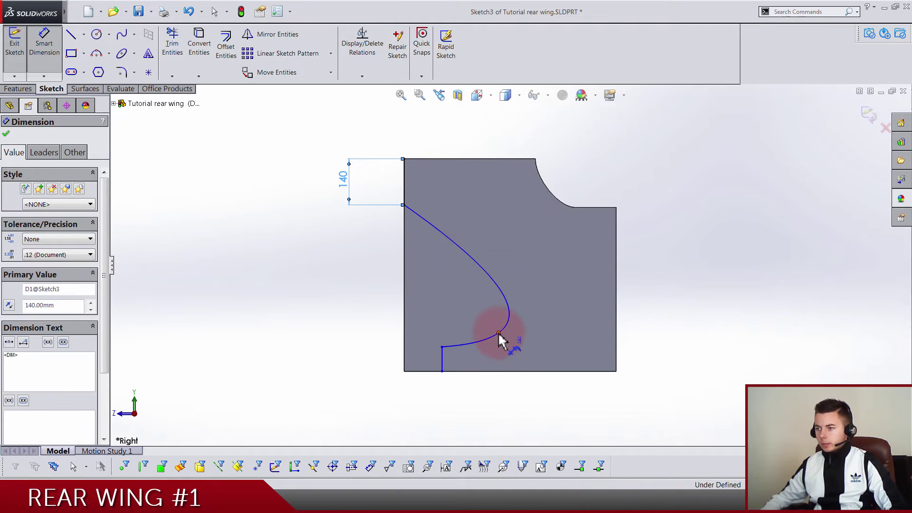
{"action": "left_click", "coordinate": [498, 332]}
{"action": "left_click", "coordinate": [616, 350]}
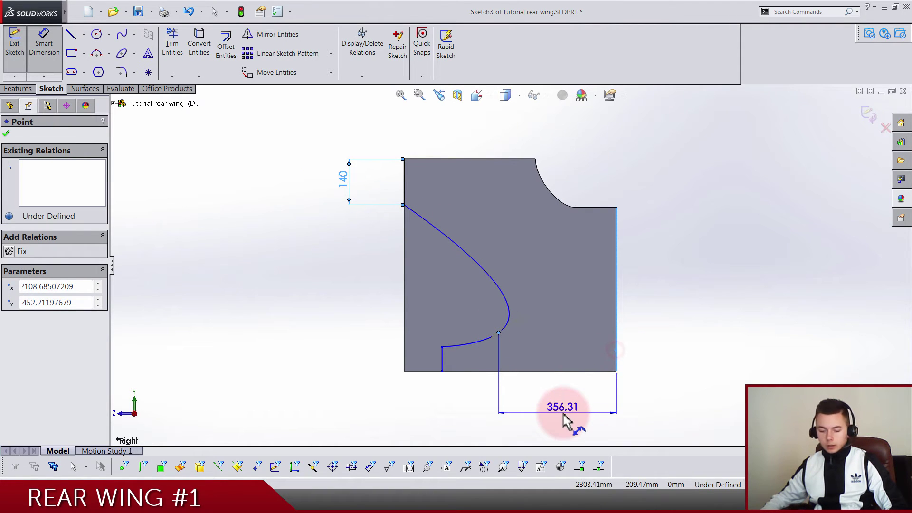
{"action": "left_click", "coordinate": [565, 419]}
{"action": "type", "text": "3"}
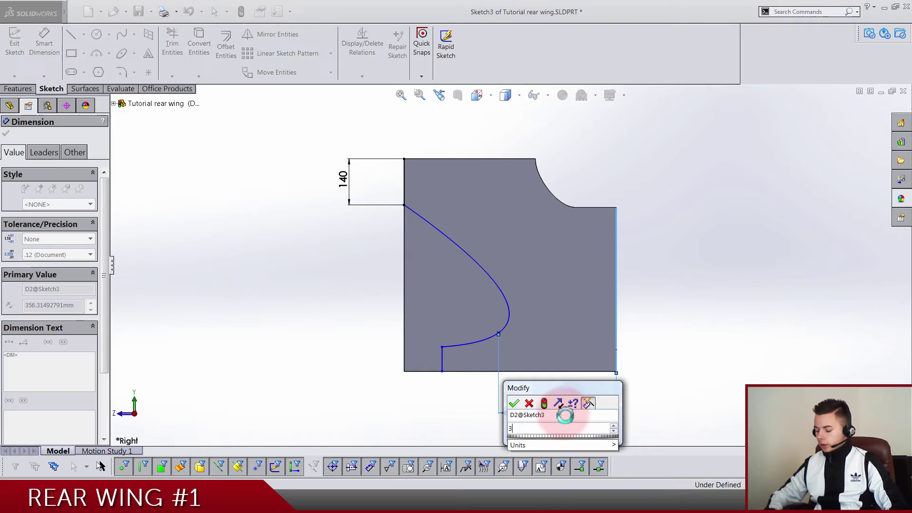
{"action": "type", "text": "20"}
{"action": "key", "text": "Return"}
{"action": "left_click", "coordinate": [644, 371]}
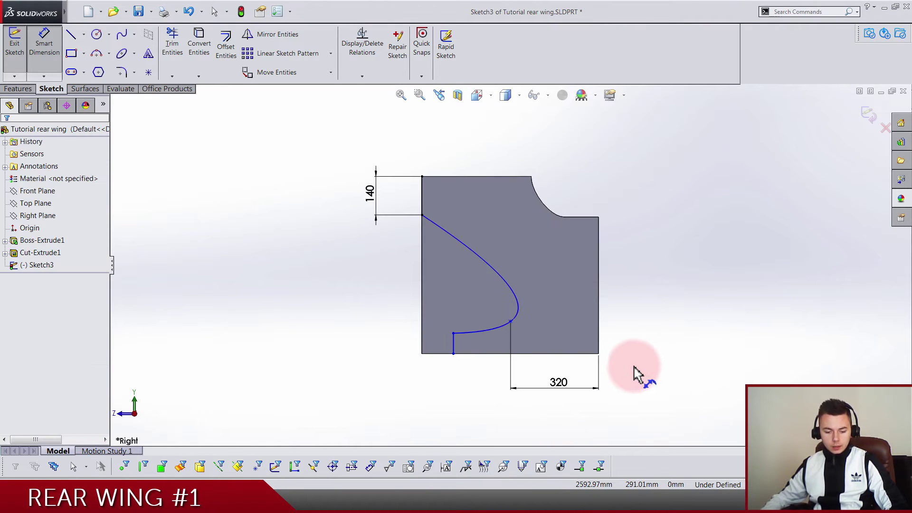
Step: Dimension the short vertical line 180 from the endplate's left edge
{"action": "left_click", "coordinate": [422, 340]}
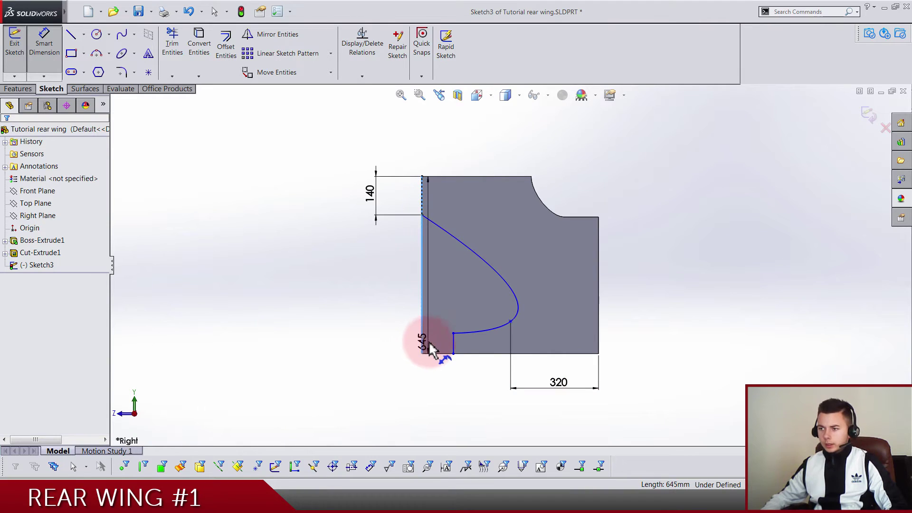
{"action": "left_click", "coordinate": [452, 343]}
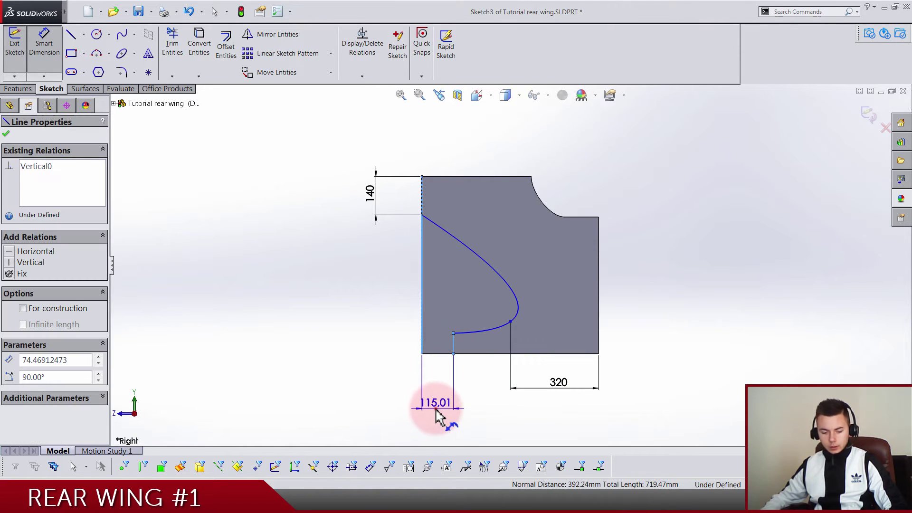
{"action": "left_click", "coordinate": [440, 418]}
{"action": "type", "text": "180"}
{"action": "key", "text": "Return"}
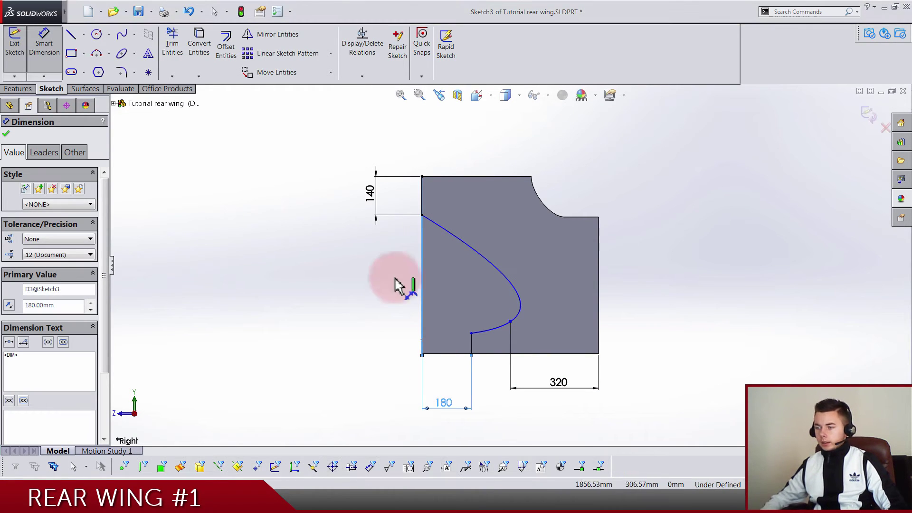
{"action": "left_click", "coordinate": [370, 256]}
Step: Join the spline's lower end to the short line and place it 47.50 above the bottom edge
{"action": "left_click_drag", "start_coordinate": [467, 328], "coordinate": [471, 333]}
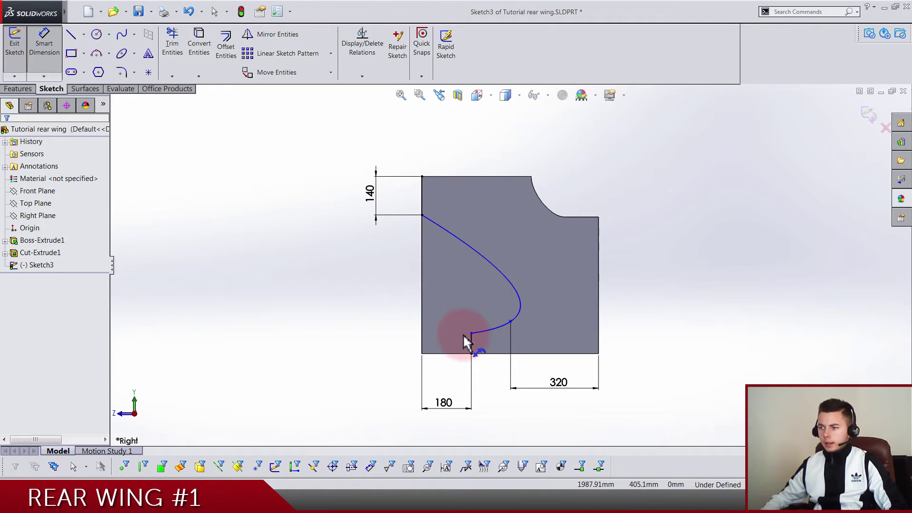
{"action": "left_click", "coordinate": [472, 333]}
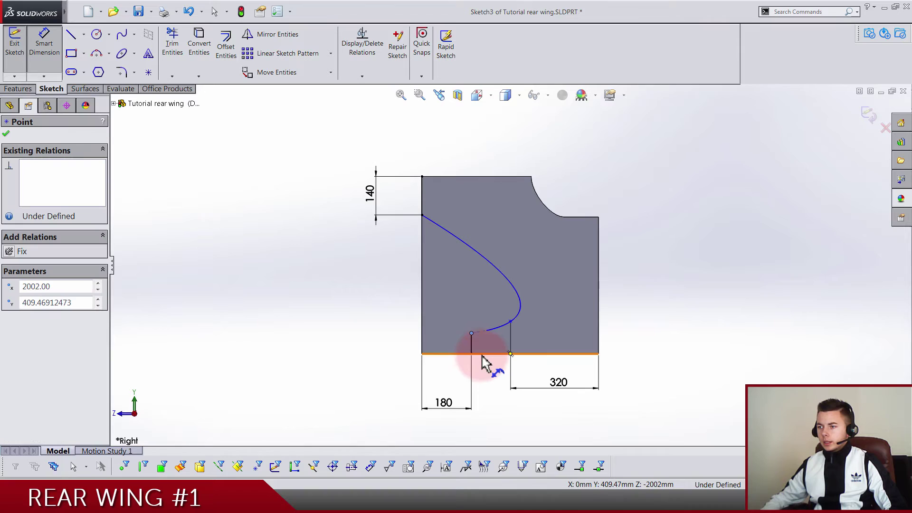
{"action": "left_click", "coordinate": [482, 354]}
{"action": "left_click", "coordinate": [381, 342]}
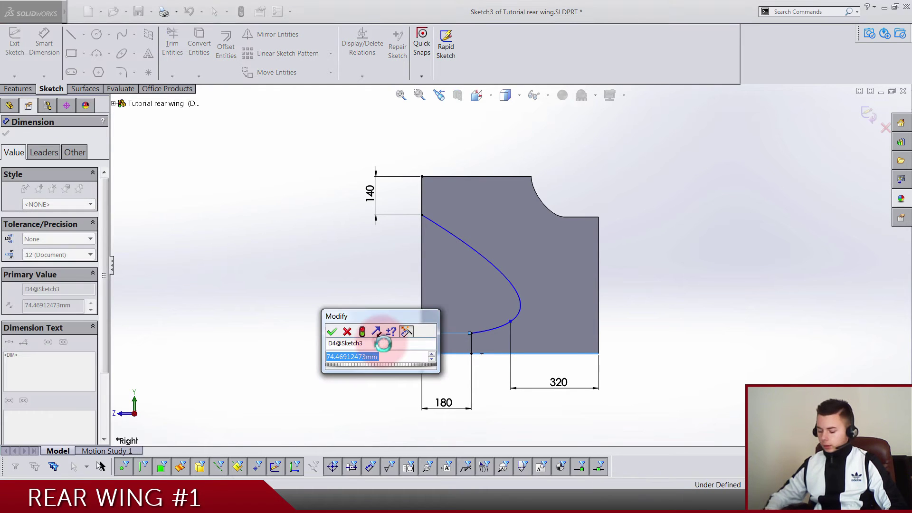
{"action": "type", "text": "47.5"}
{"action": "key", "text": "Return"}
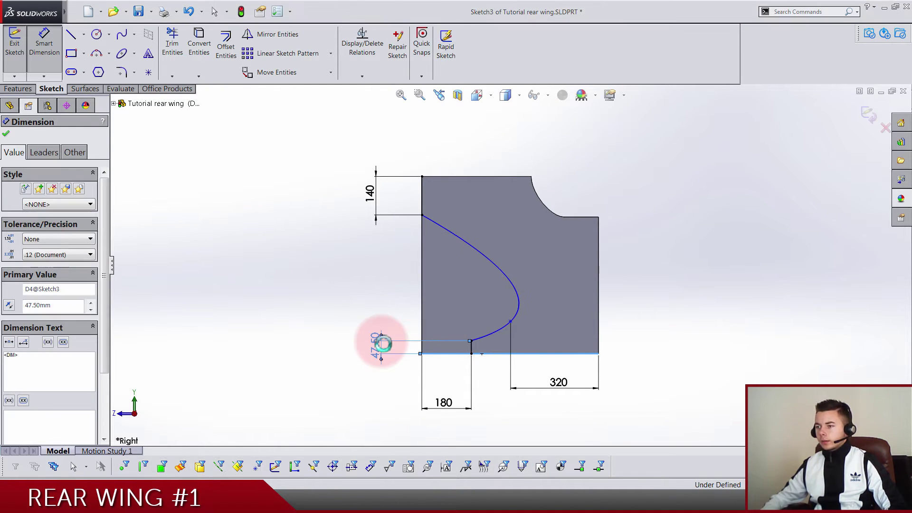
{"action": "left_click_drag", "start_coordinate": [374, 350], "coordinate": [364, 361]}
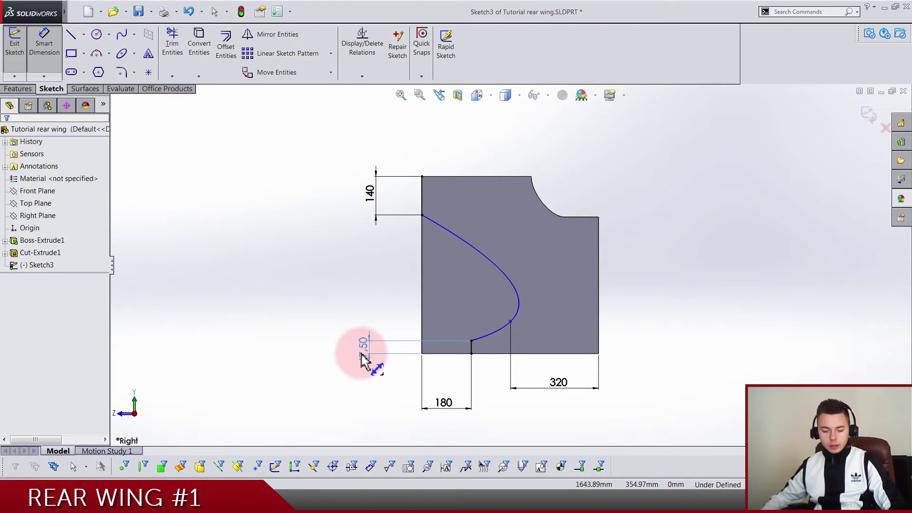
{"action": "left_click", "coordinate": [367, 411]}
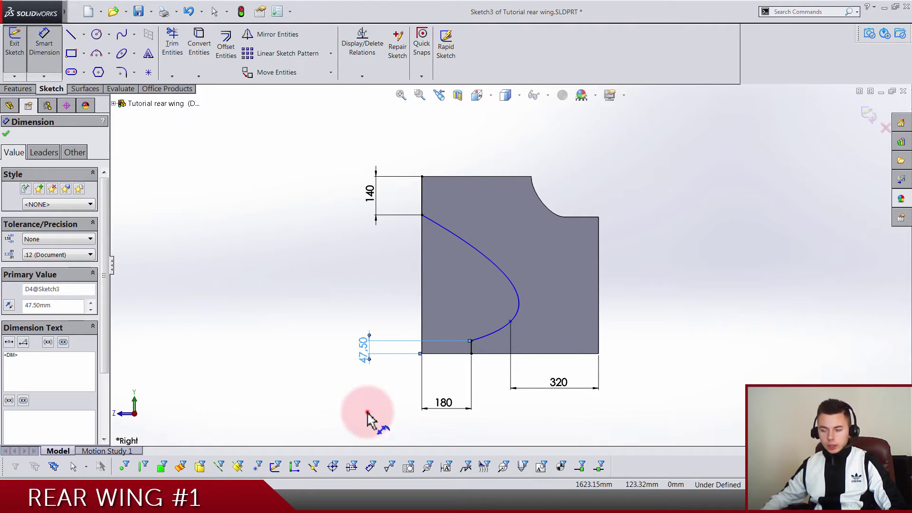
Step: Dimension the spline's bulge point 112.50 above the endplate's bottom edge
{"action": "left_click", "coordinate": [509, 323]}
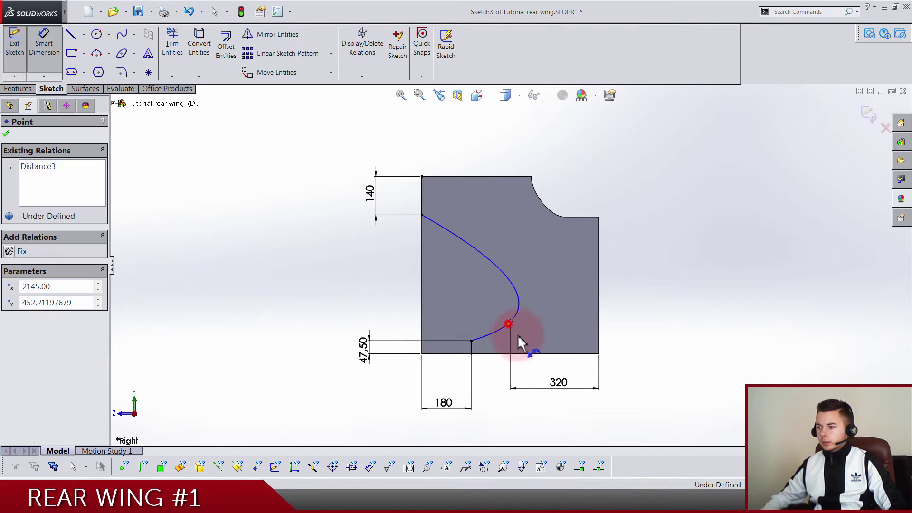
{"action": "left_click", "coordinate": [533, 361]}
{"action": "left_click", "coordinate": [658, 343]}
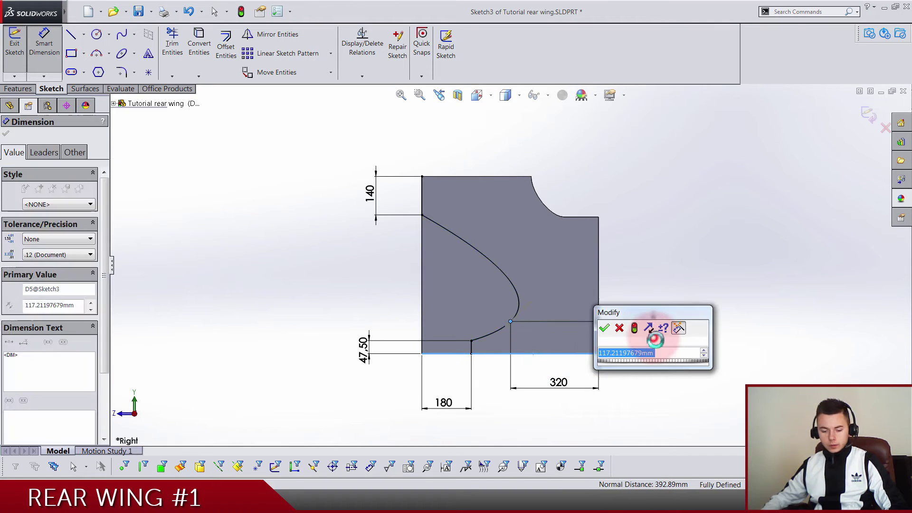
{"action": "type", "text": "112"}
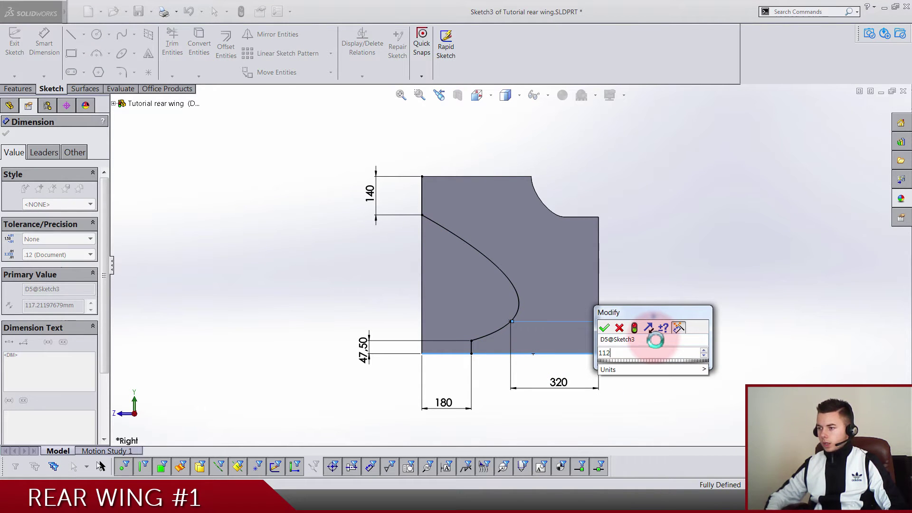
{"action": "type", "text": ".5"}
{"action": "key", "text": "Return"}
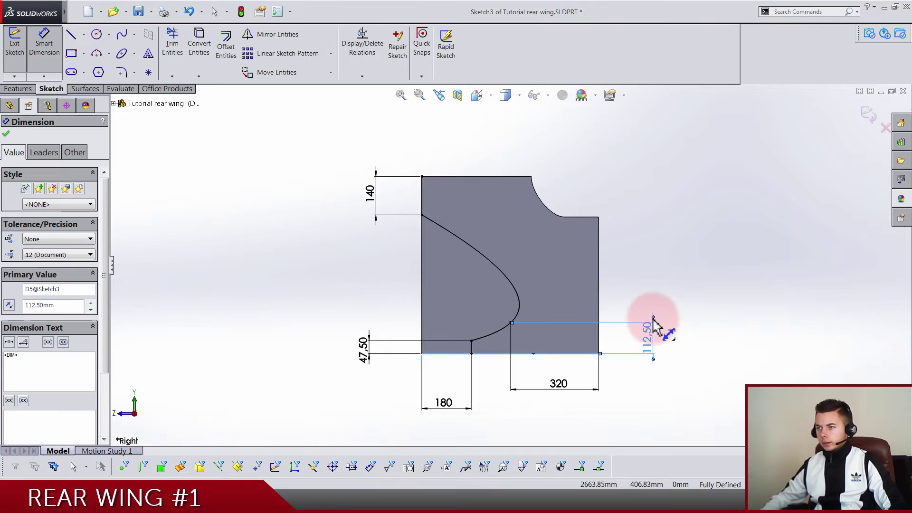
{"action": "left_click", "coordinate": [667, 266]}
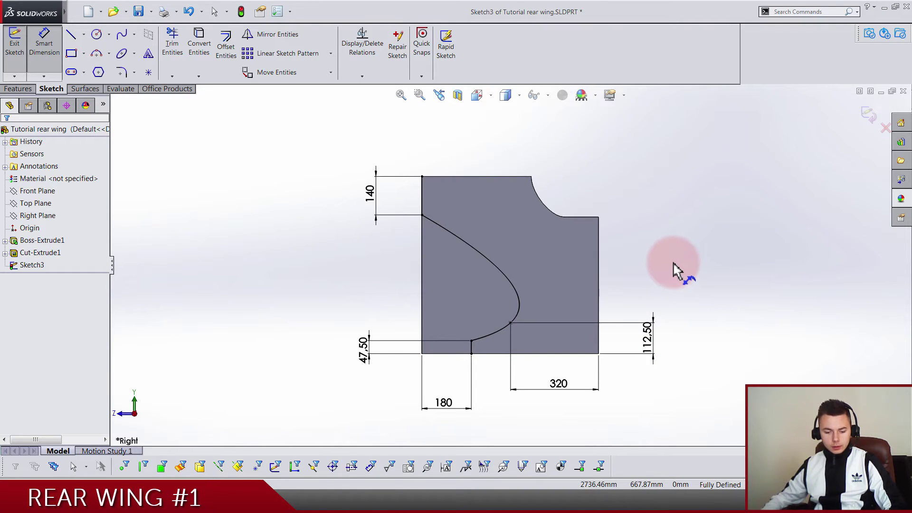
Step: Make the spline's tangents vertical at its start point and at the 112.50 point, reshaping the curve
{"action": "key", "text": "Escape"}
{"action": "scroll", "coordinate": [476, 286], "scroll_direction": "down", "scroll_amount": 4}
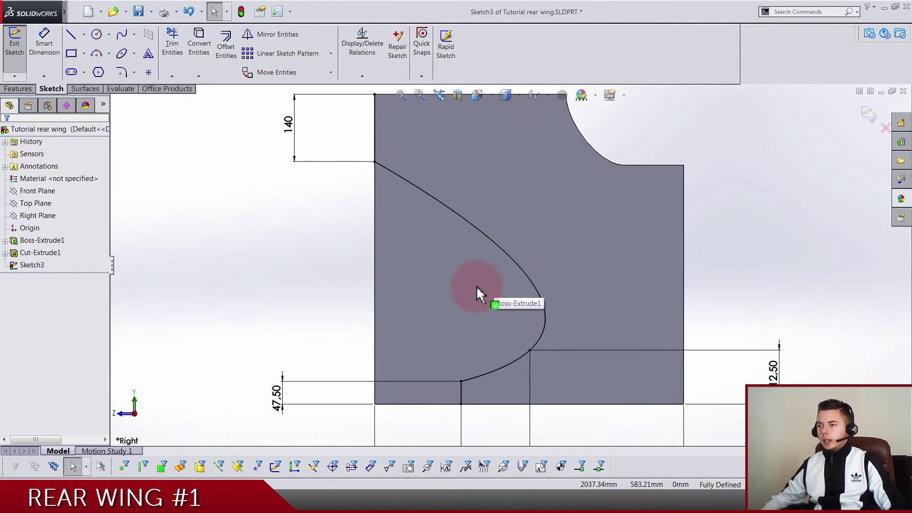
{"action": "scroll", "coordinate": [476, 286], "scroll_direction": "up", "scroll_amount": 2}
{"action": "scroll", "coordinate": [476, 245], "scroll_direction": "down", "scroll_amount": 3}
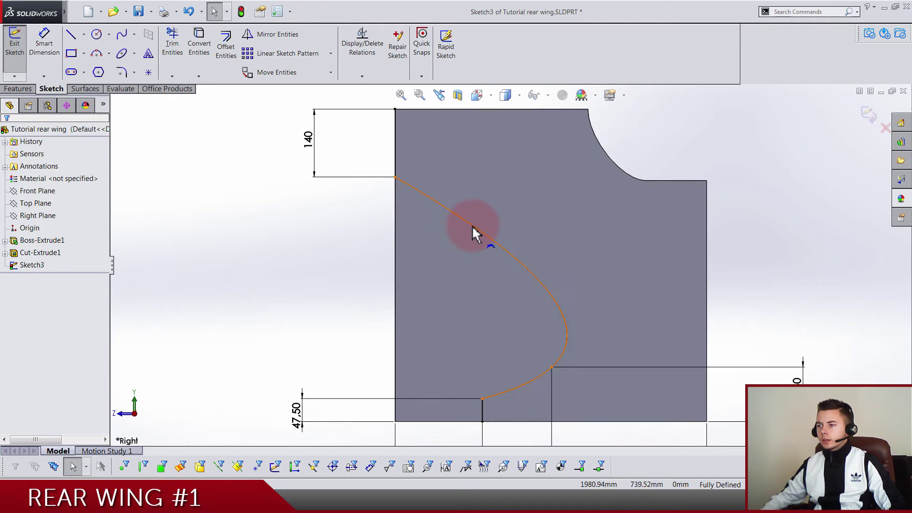
{"action": "left_click", "coordinate": [474, 228]}
{"action": "left_click", "coordinate": [423, 187]}
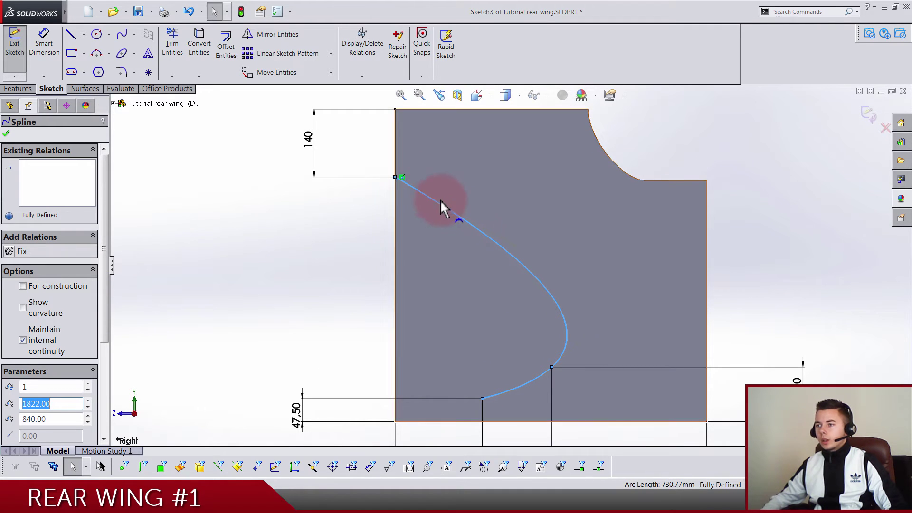
{"action": "mouse_move", "coordinate": [442, 207]}
{"action": "left_mouse_down"}
{"action": "mouse_move", "coordinate": [464, 224]}
{"action": "mouse_move", "coordinate": [440, 216]}
{"action": "mouse_move", "coordinate": [493, 240]}
{"action": "mouse_move", "coordinate": [427, 233]}
{"action": "left_mouse_up"}
{"action": "left_click", "coordinate": [9, 263]}
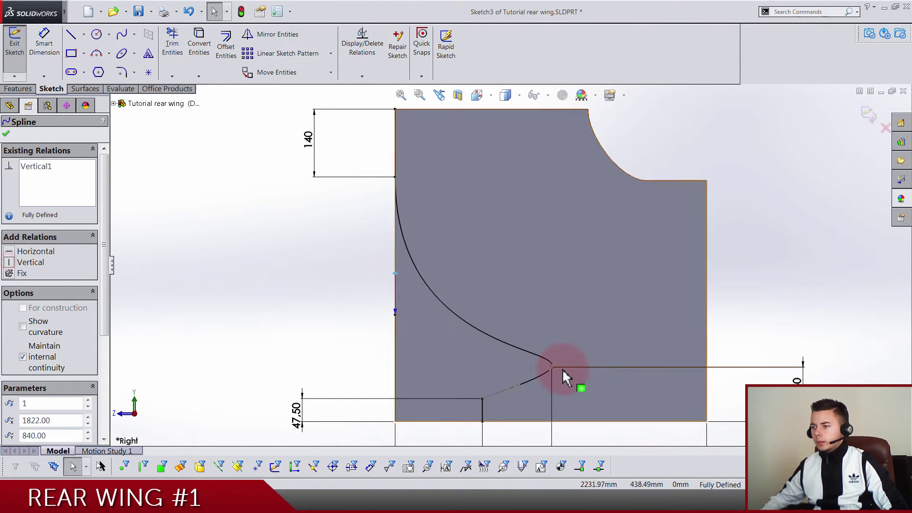
{"action": "left_click", "coordinate": [548, 369]}
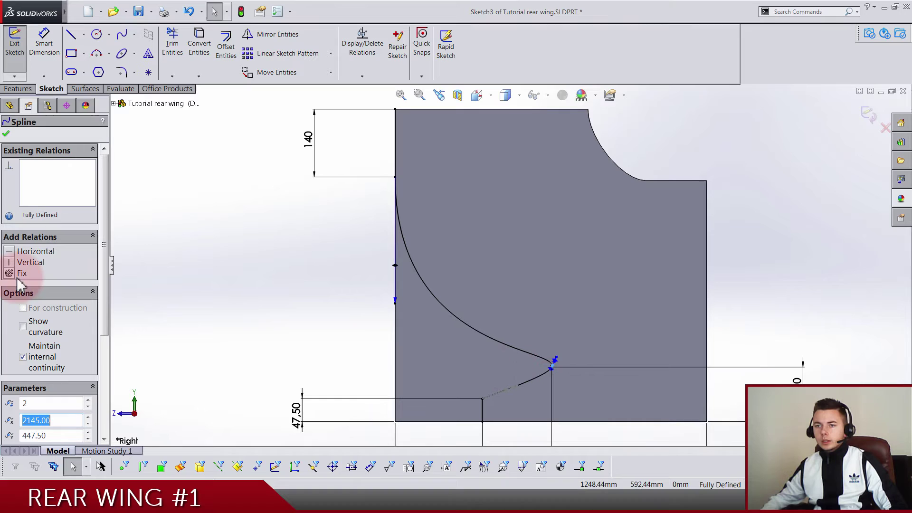
{"action": "left_click", "coordinate": [9, 263]}
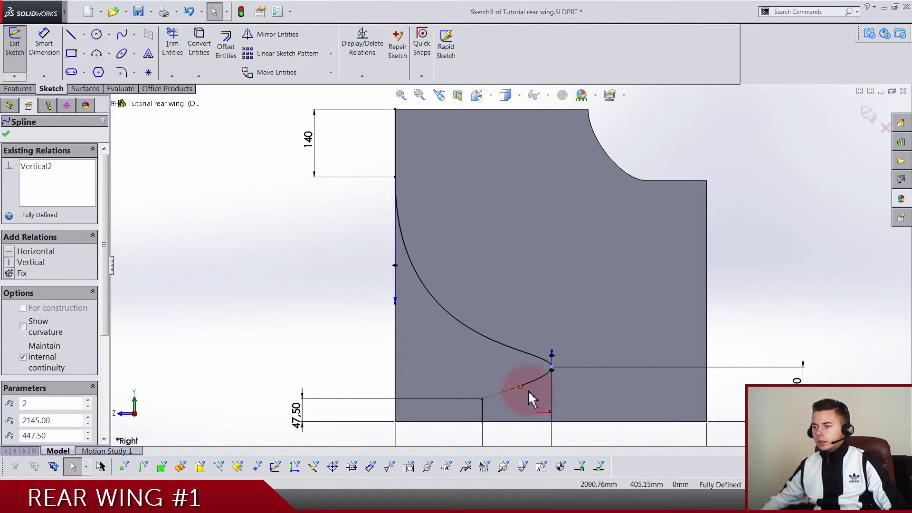
{"action": "left_click_drag", "start_coordinate": [521, 390], "coordinate": [524, 412]}
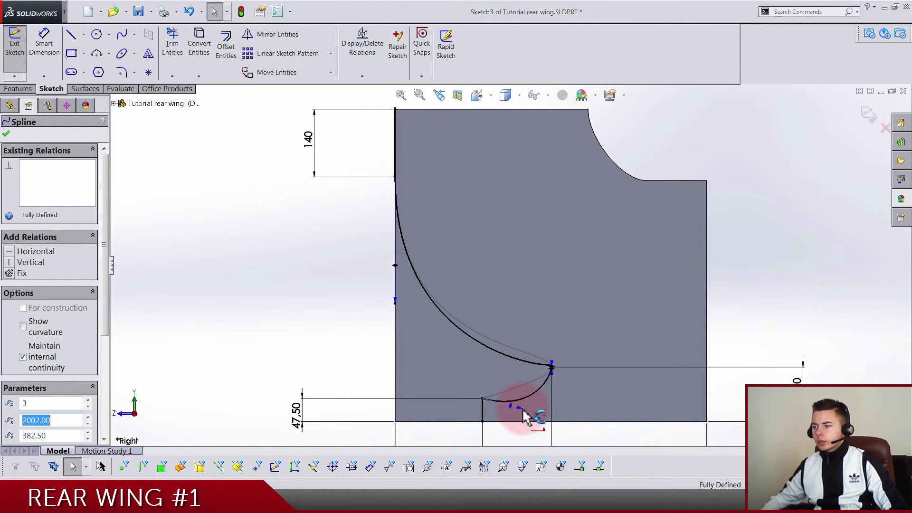
{"action": "left_click", "coordinate": [194, 251]}
Step: Dimension the spline's start tangent handle length to 360
{"action": "left_click", "coordinate": [42, 47]}
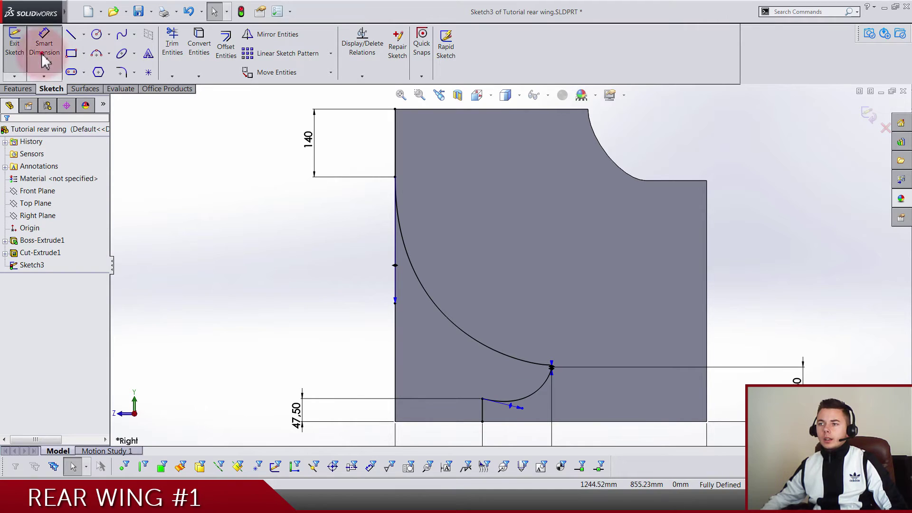
{"action": "left_click", "coordinate": [398, 305]}
{"action": "left_click", "coordinate": [362, 291]}
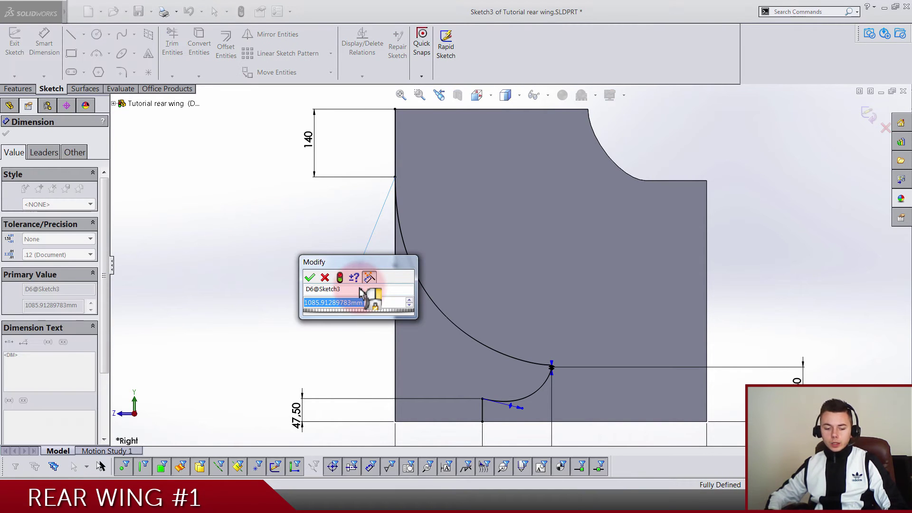
{"action": "type", "text": "360"}
{"action": "key", "text": "Return"}
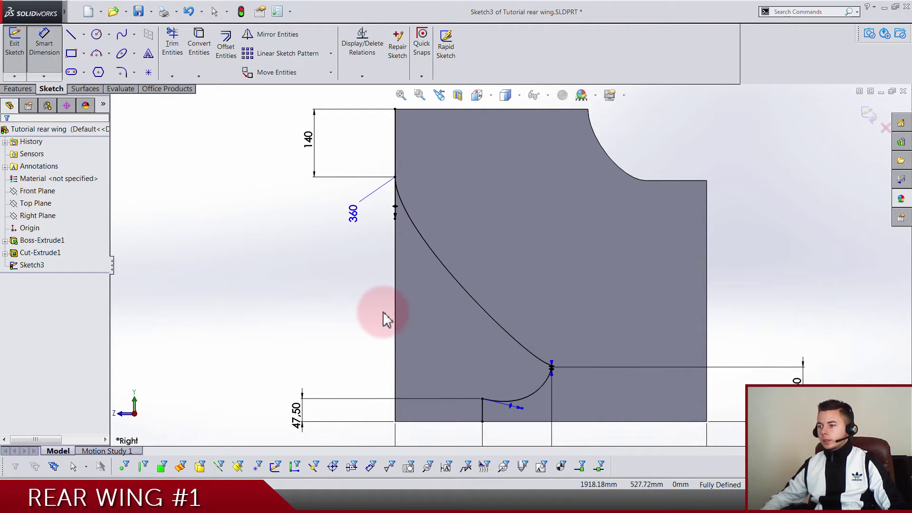
Step: Undo the 360 tangent dimension, handle reshaping and both vertical tangent relations on the spline
{"action": "key", "text": "Escape"}
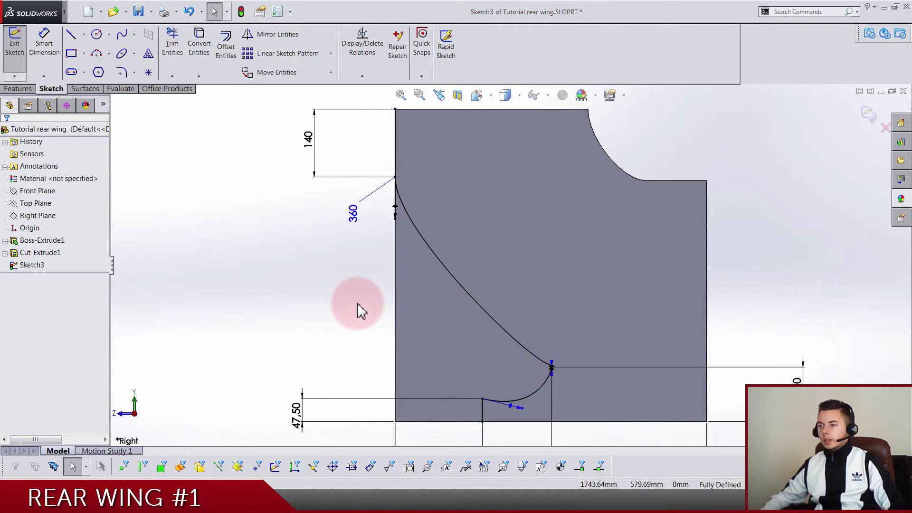
{"action": "left_click", "coordinate": [190, 13]}
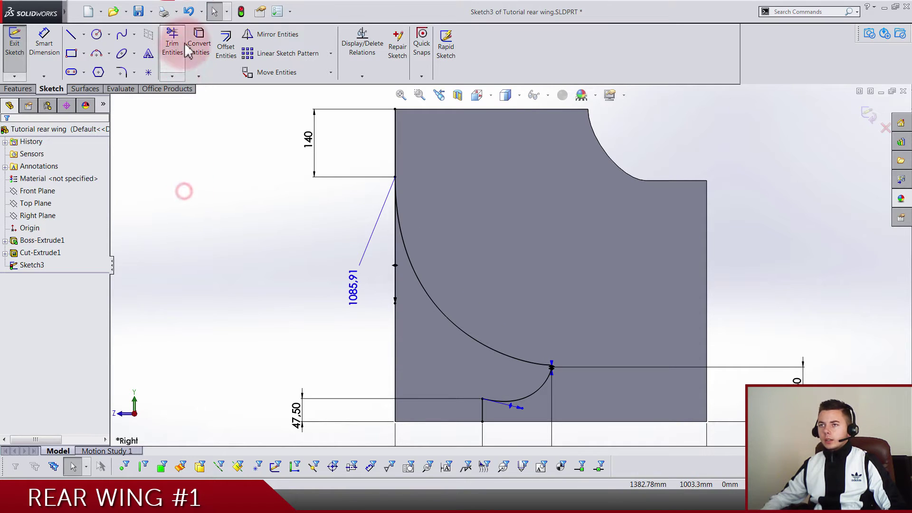
{"action": "left_click", "coordinate": [198, 253]}
{"action": "left_click", "coordinate": [198, 16]}
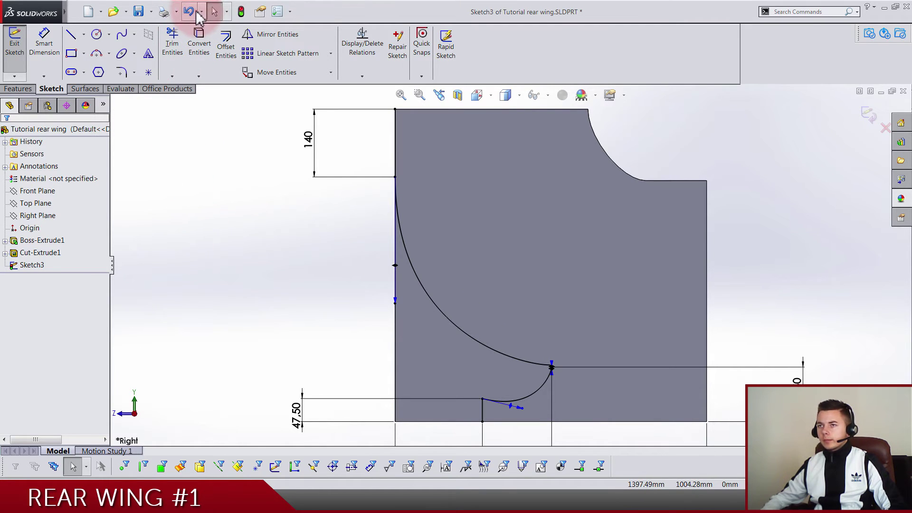
{"action": "left_click", "coordinate": [199, 16]}
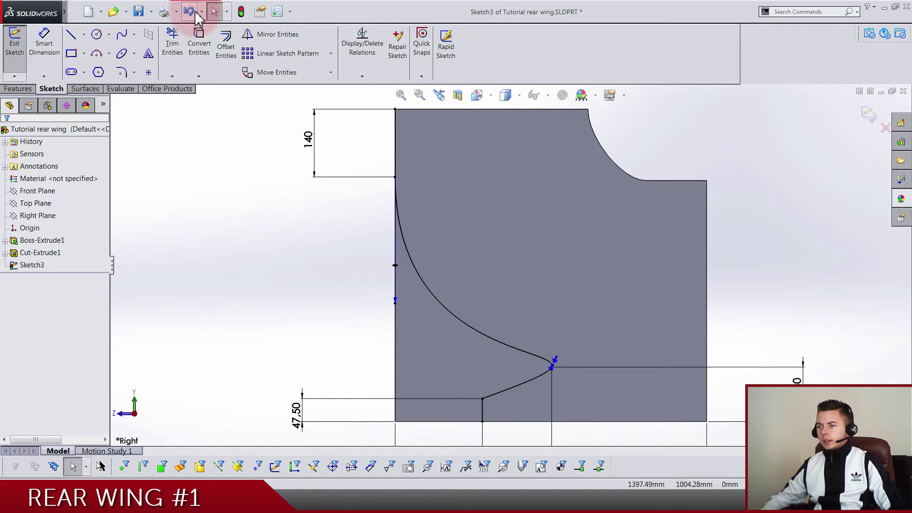
{"action": "left_click", "coordinate": [195, 14]}
{"action": "left_click", "coordinate": [197, 16]}
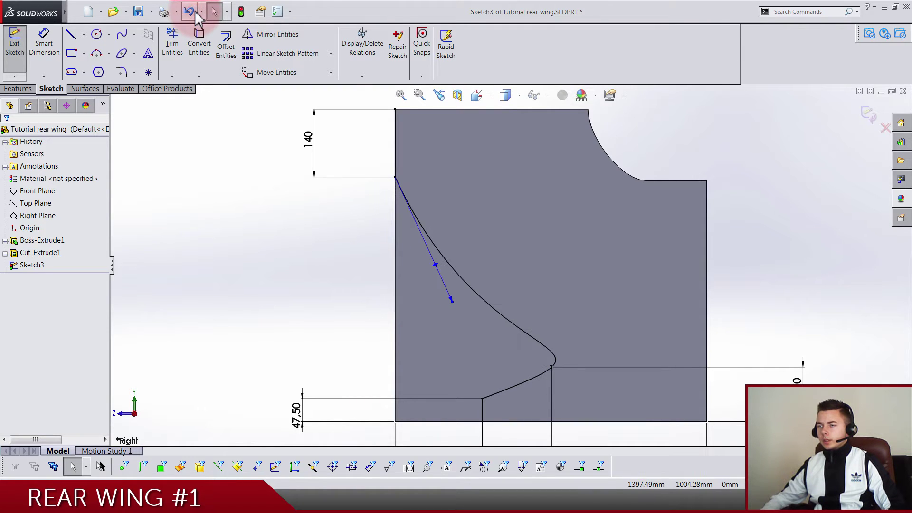
{"action": "left_click", "coordinate": [198, 16]}
{"action": "left_click", "coordinate": [202, 285]}
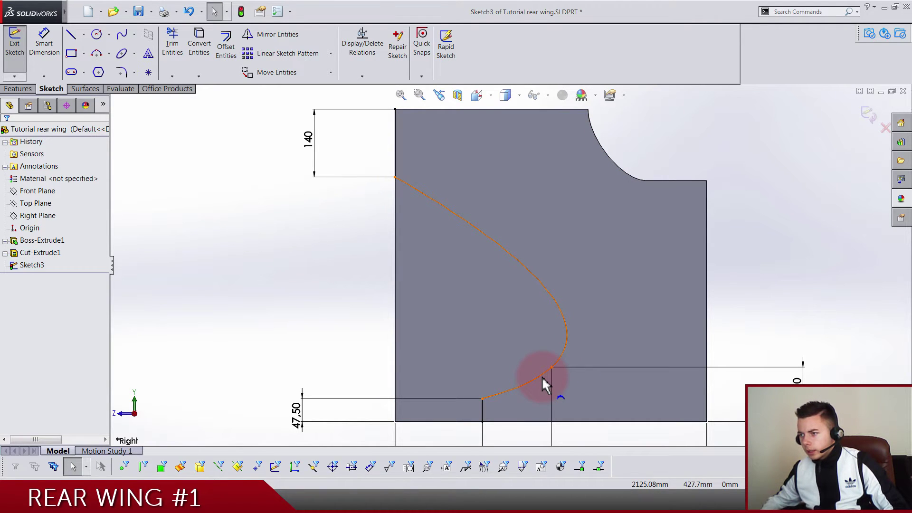
Step: Add vertical tangents at the spline's 112.50 point and upper handle, reshaping the curve
{"action": "left_click", "coordinate": [566, 359]}
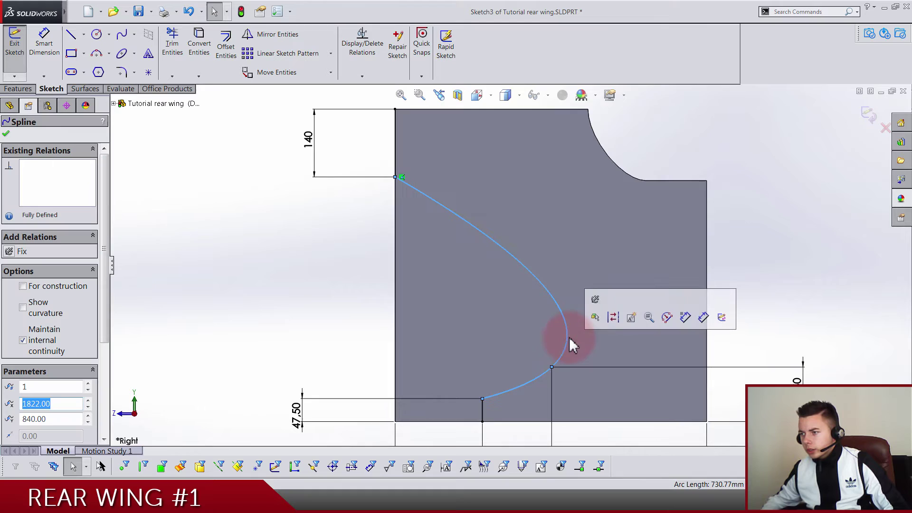
{"action": "left_click", "coordinate": [544, 375]}
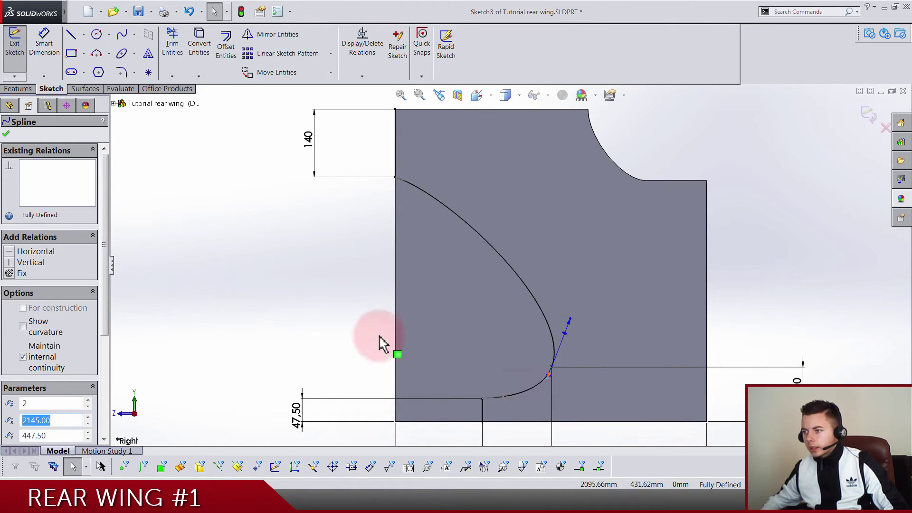
{"action": "left_click", "coordinate": [10, 264]}
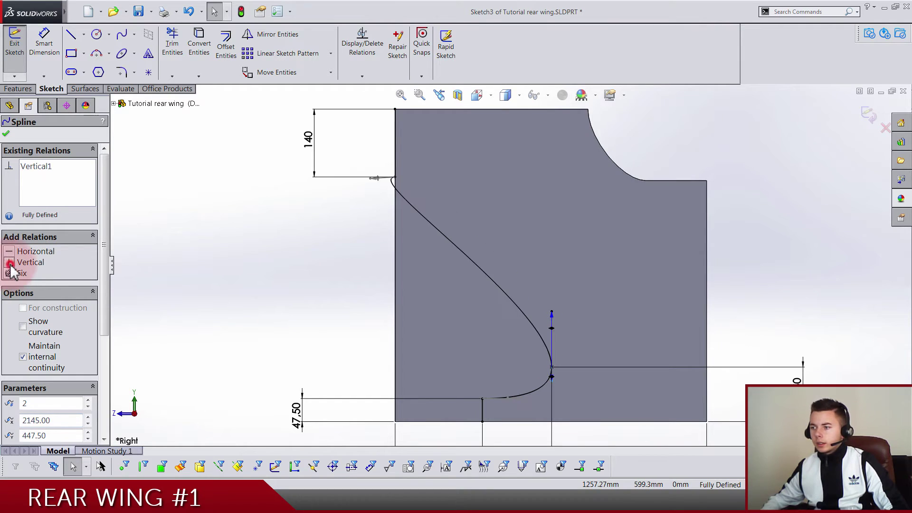
{"action": "left_click", "coordinate": [519, 405]}
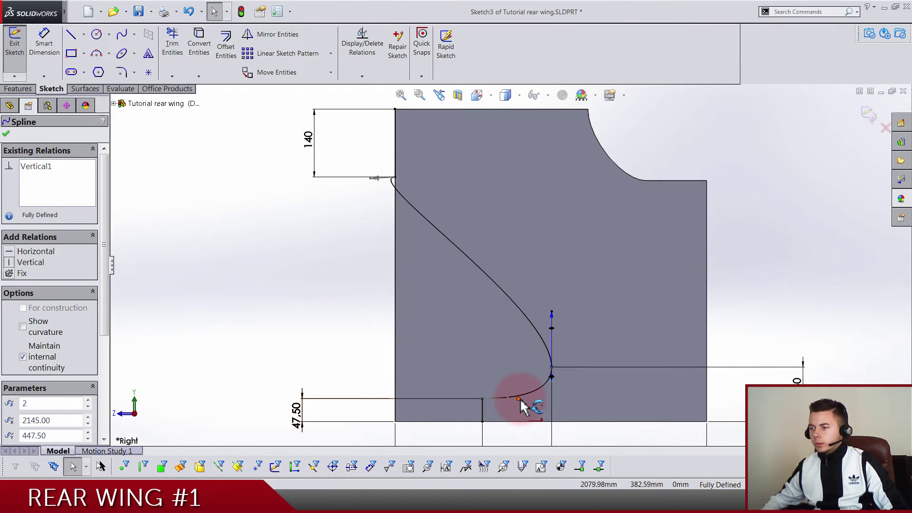
{"action": "left_click", "coordinate": [381, 217]}
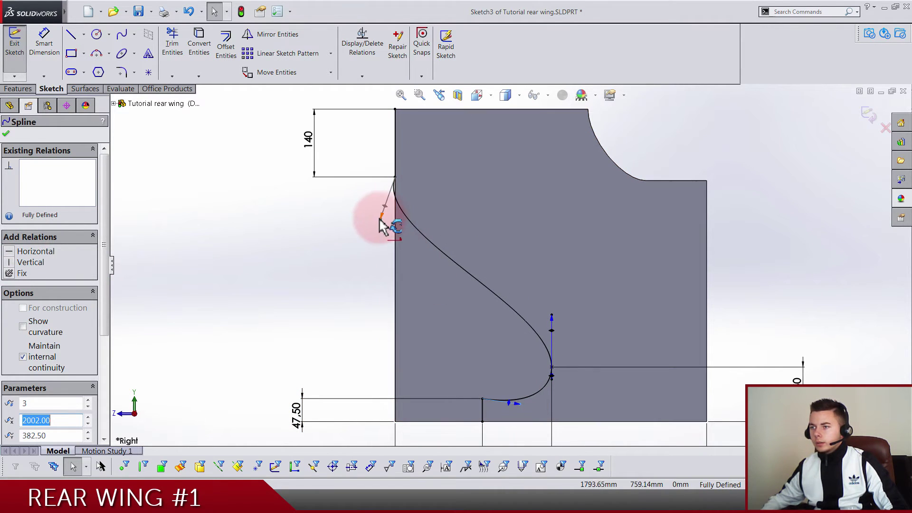
{"action": "left_click_drag", "start_coordinate": [382, 220], "coordinate": [391, 239]}
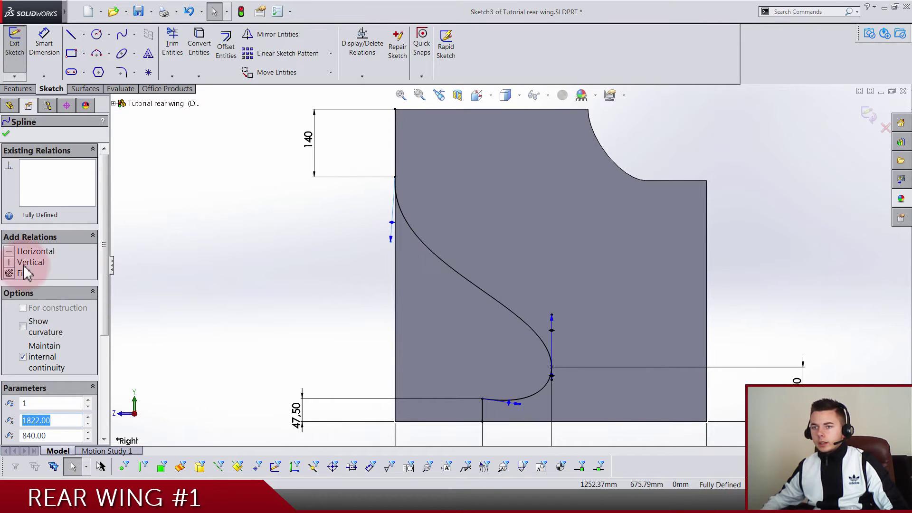
{"action": "left_click", "coordinate": [10, 263]}
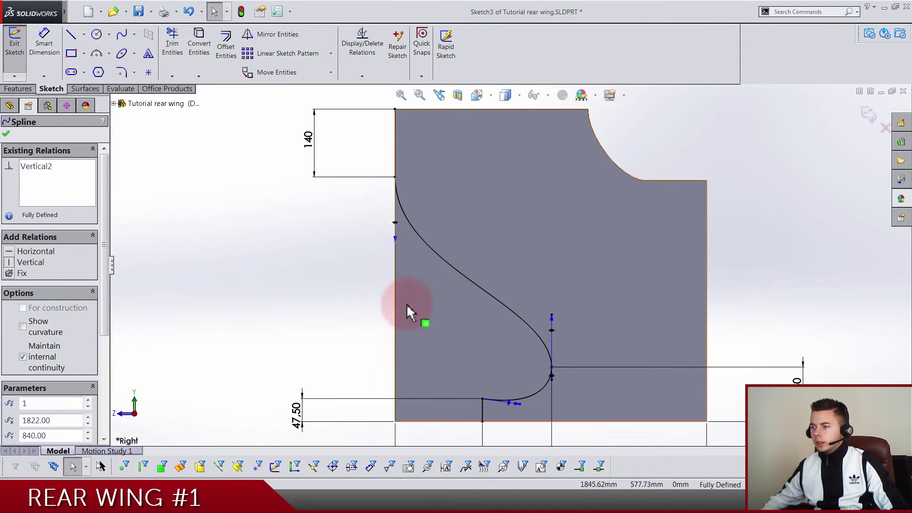
{"action": "left_click", "coordinate": [552, 315]}
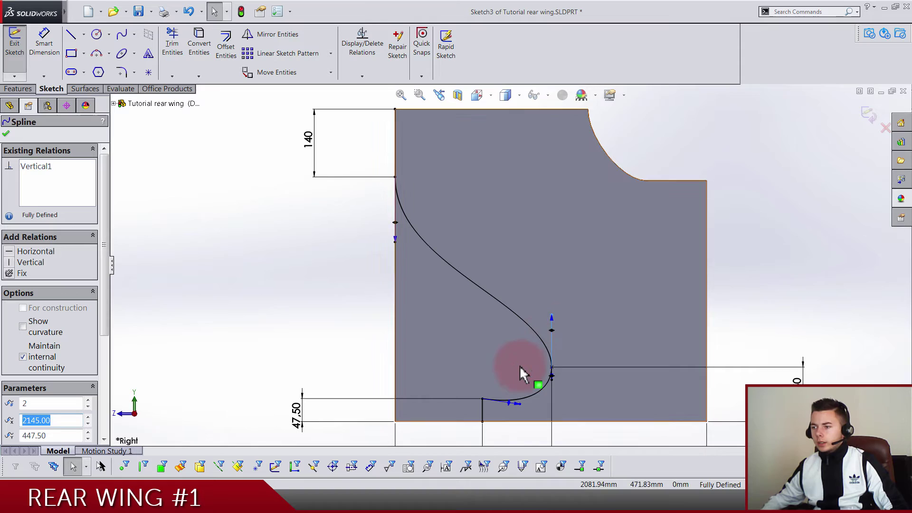
{"action": "left_click", "coordinate": [521, 404]}
{"action": "left_click", "coordinate": [299, 285]}
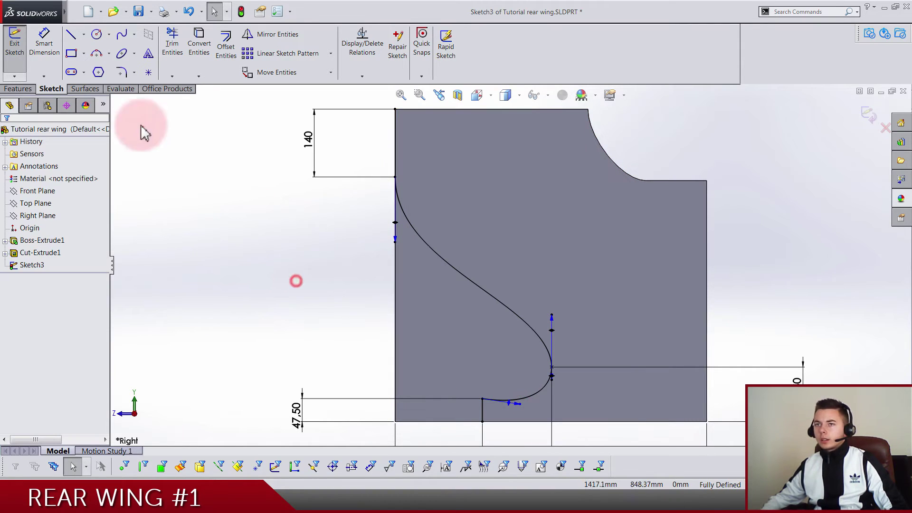
Step: Set the bottom tangent handle at 4° to the endplate's bottom edge
{"action": "left_click", "coordinate": [42, 46]}
{"action": "left_click", "coordinate": [525, 422]}
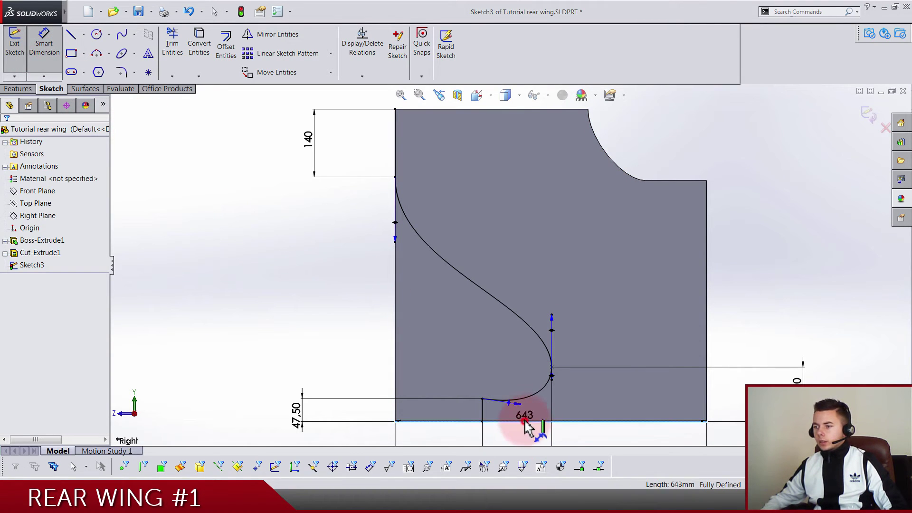
{"action": "left_click", "coordinate": [520, 402]}
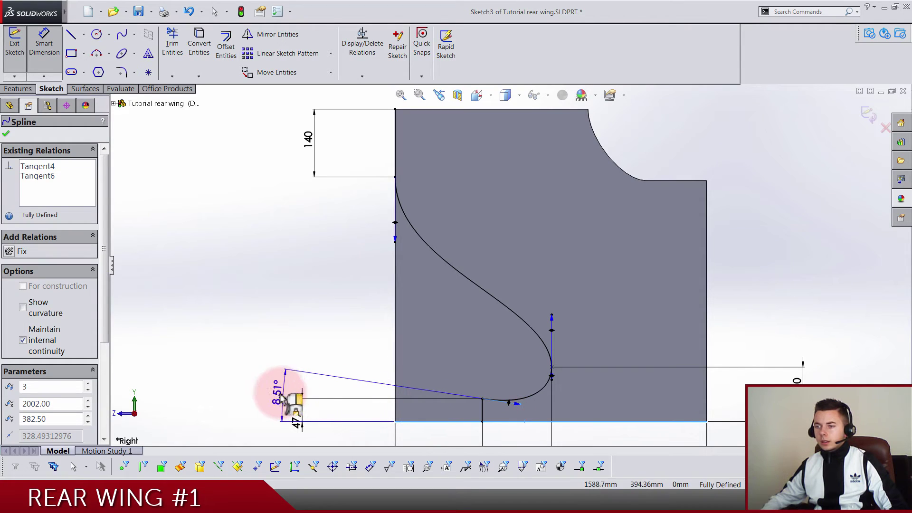
{"action": "left_click", "coordinate": [247, 394]}
{"action": "type", "text": "409762deg"}
{"action": "key", "text": "Return"}
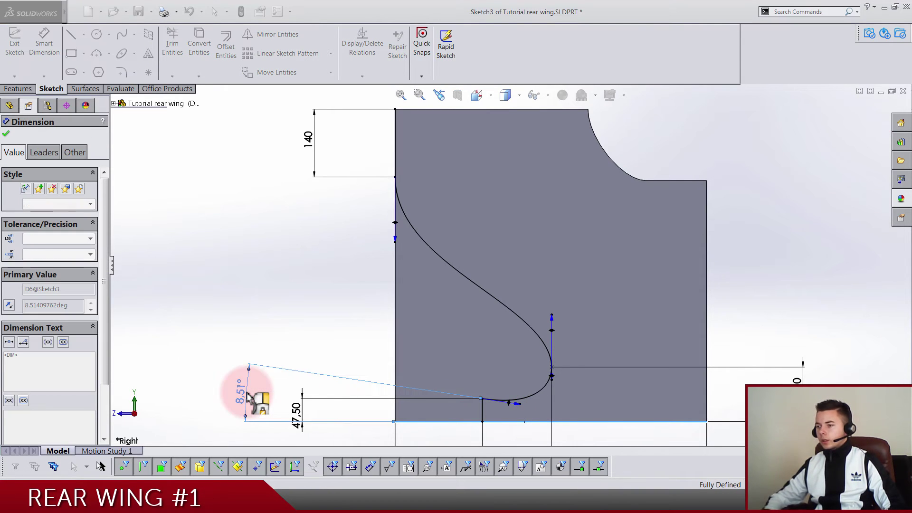
{"action": "left_click", "coordinate": [264, 369]}
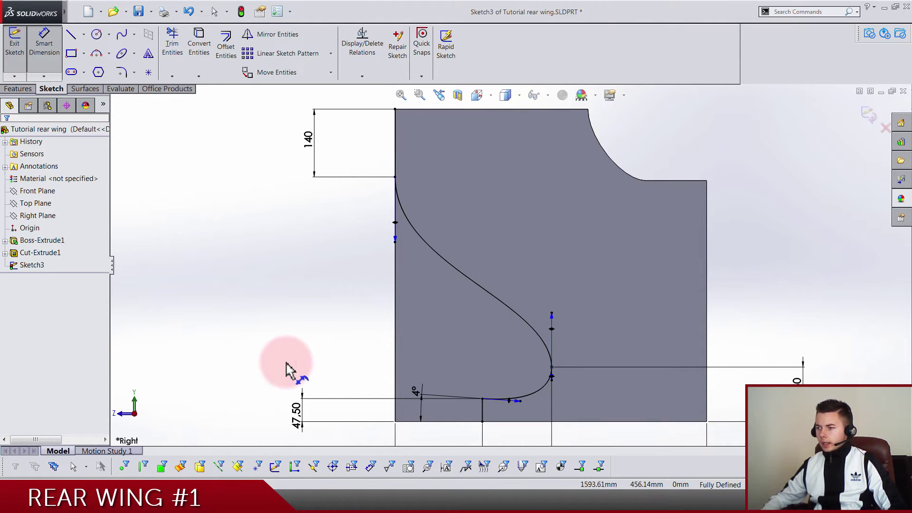
Step: Dimension the upper tangent handle length to 360
{"action": "left_click", "coordinate": [509, 400]}
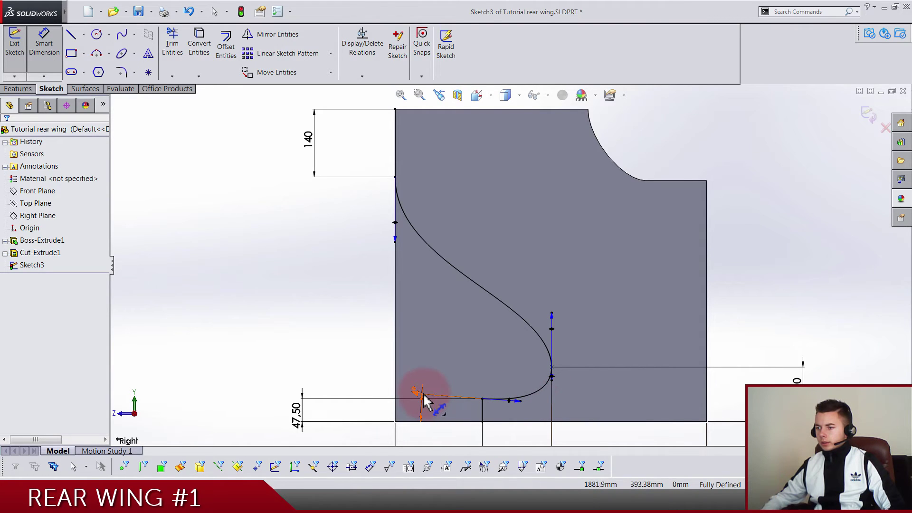
{"action": "left_click", "coordinate": [451, 410]}
{"action": "left_click", "coordinate": [301, 315]}
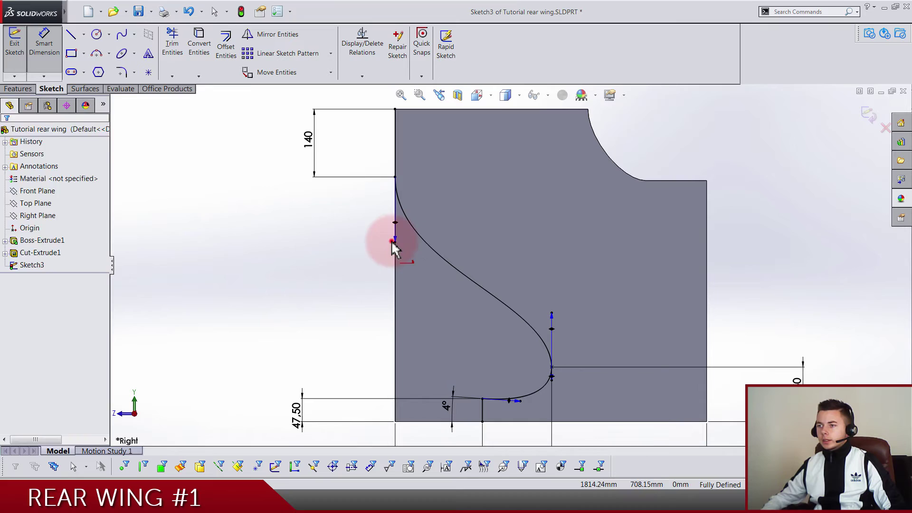
{"action": "left_click", "coordinate": [309, 257]}
{"action": "type", "text": "360"}
{"action": "key", "text": "Return"}
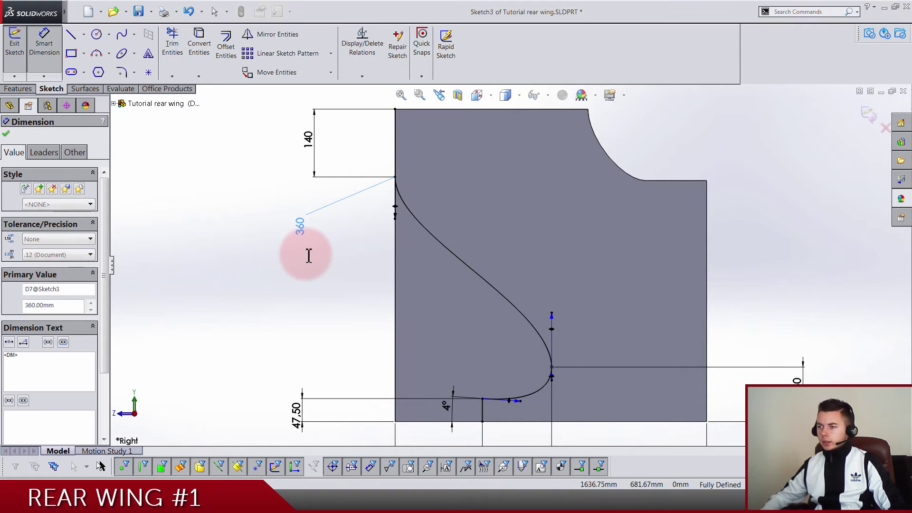
{"action": "left_click", "coordinate": [585, 317]}
Step: Dimension the middle and bottom tangent handle lengths to 320 and 300
{"action": "left_click", "coordinate": [552, 315]}
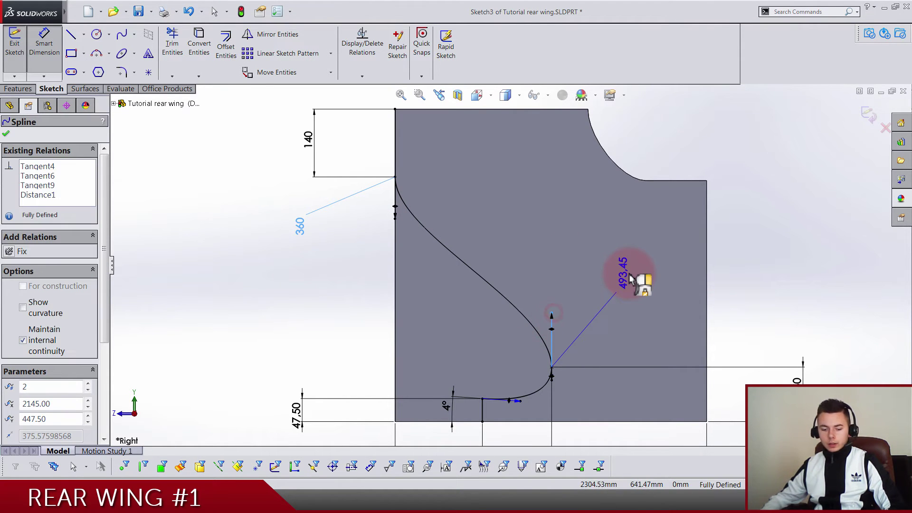
{"action": "left_click", "coordinate": [629, 279]}
{"action": "type", "text": "320"}
{"action": "key", "text": "Return"}
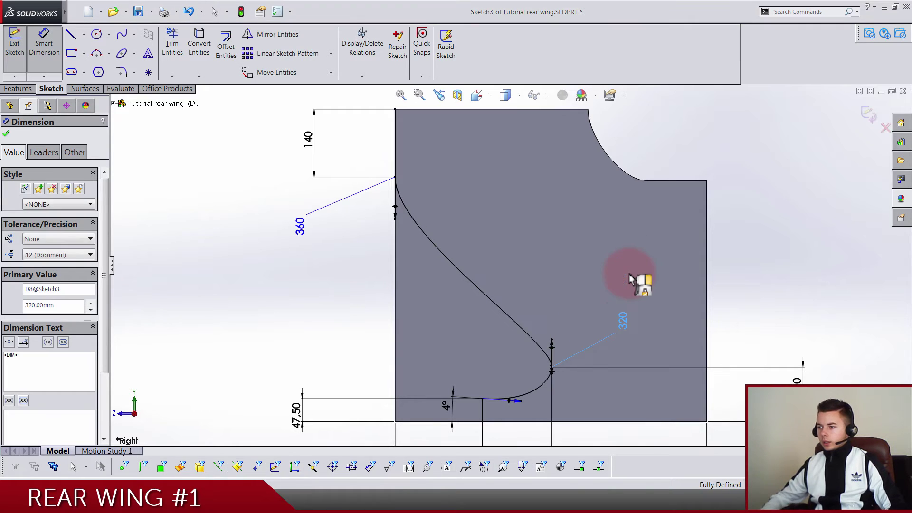
{"action": "left_click", "coordinate": [519, 403]}
{"action": "key", "text": "f"}
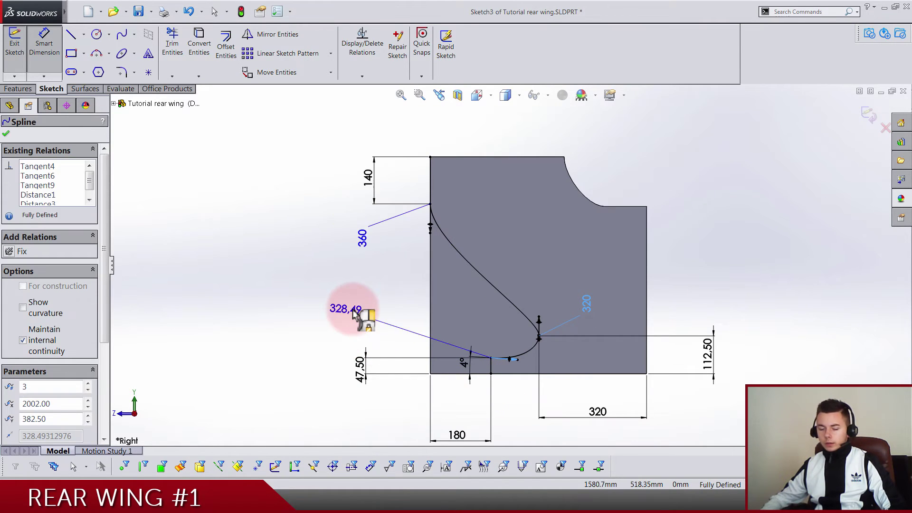
{"action": "left_click", "coordinate": [353, 310]}
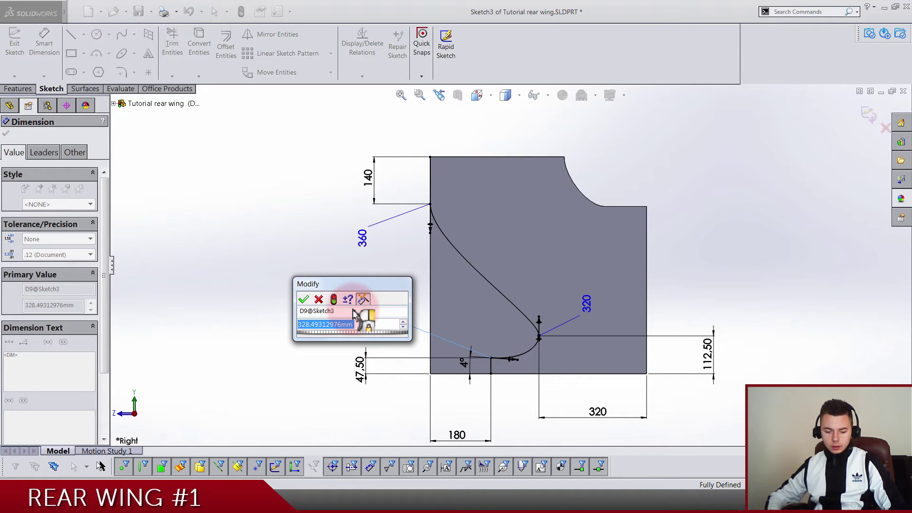
{"action": "type", "text": "300"}
{"action": "key", "text": "Return"}
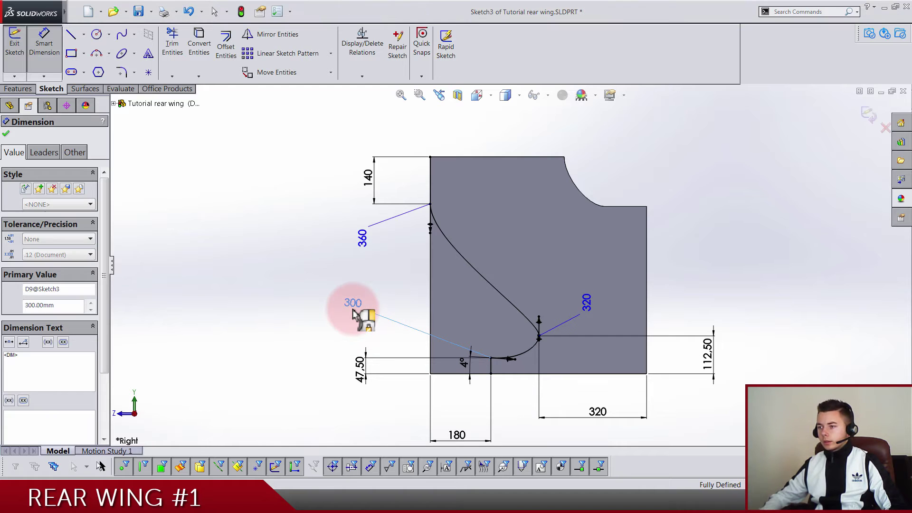
{"action": "left_click", "coordinate": [319, 279]}
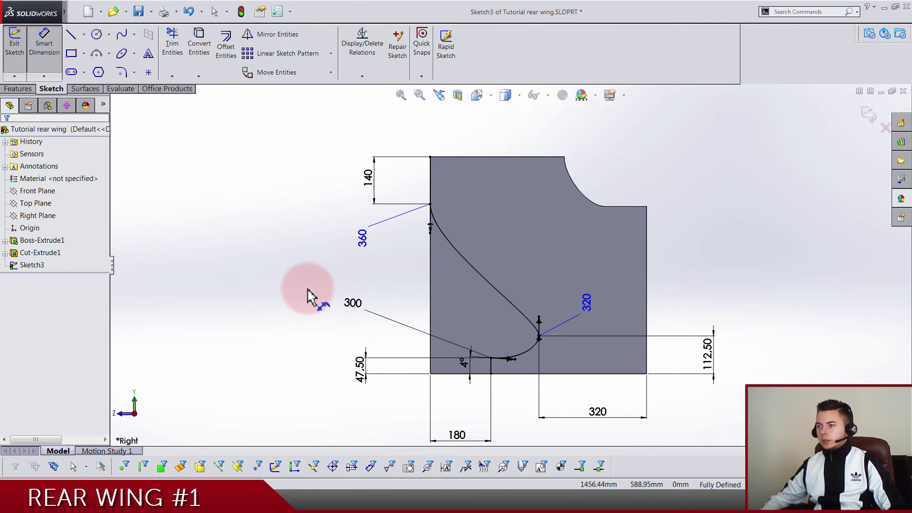
Step: Draw straight lines closing an outline below and left of the endplate
{"action": "scroll", "coordinate": [241, 246], "scroll_direction": "up", "scroll_amount": 3}
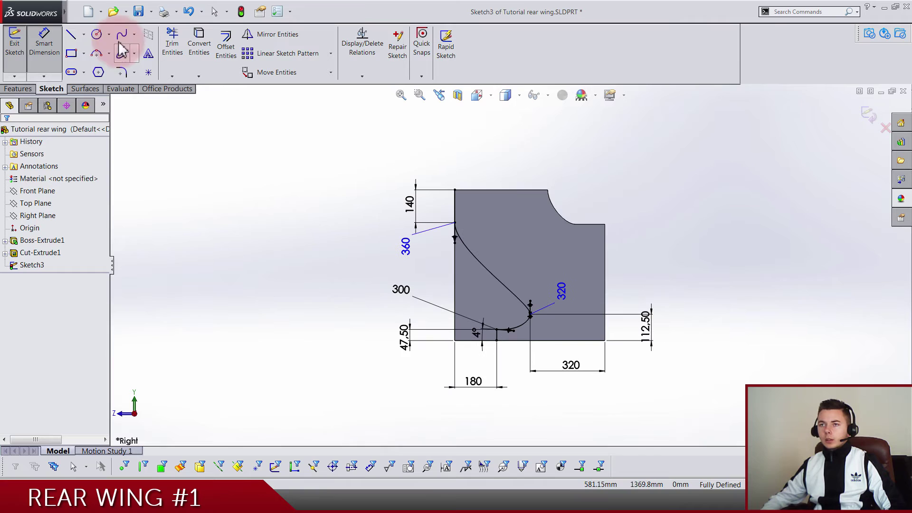
{"action": "left_click", "coordinate": [71, 34]}
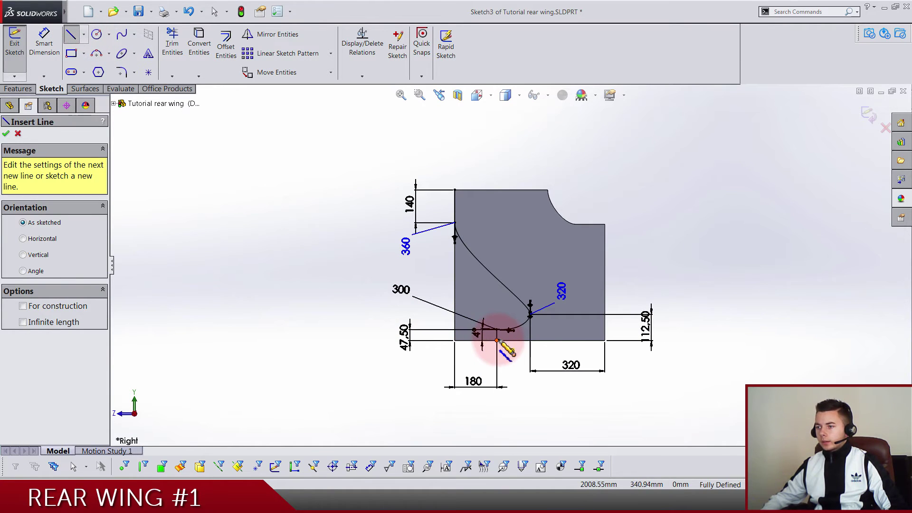
{"action": "left_click", "coordinate": [497, 340]}
{"action": "left_click", "coordinate": [496, 411]}
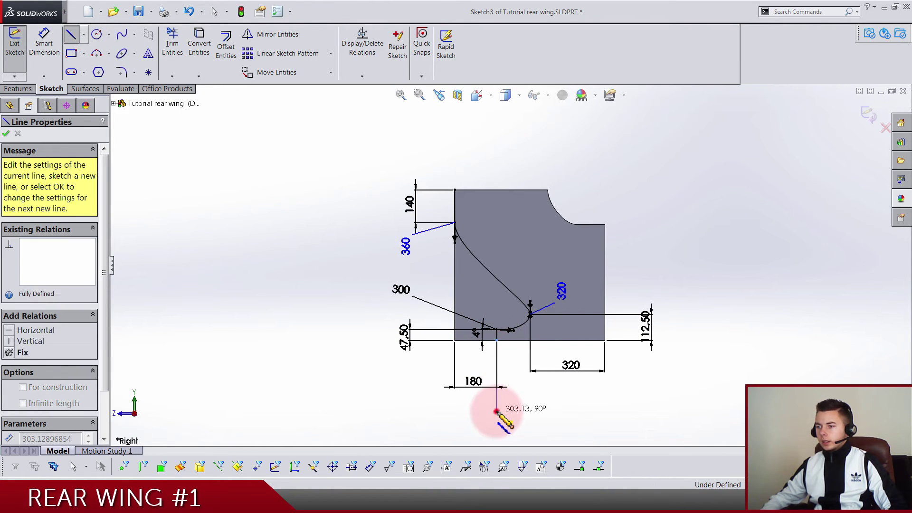
{"action": "left_click", "coordinate": [315, 411]}
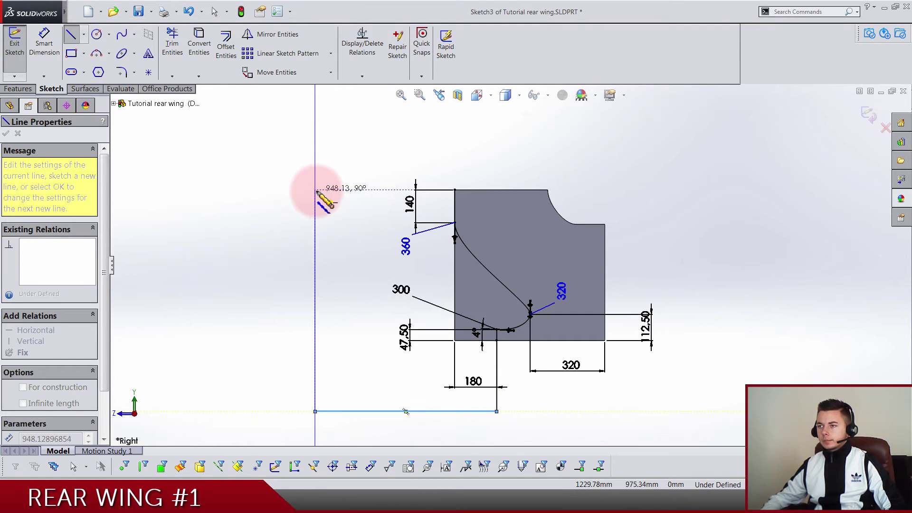
{"action": "left_click", "coordinate": [315, 190]}
{"action": "left_click", "coordinate": [455, 190]}
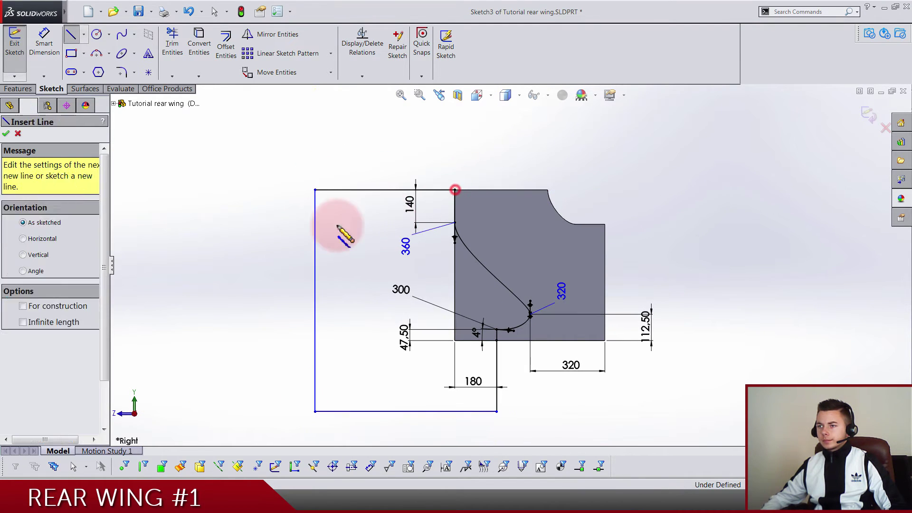
{"action": "key", "text": "Escape"}
Step: Dimension the top line 500 and the lower vertical line 300, then exit the sketch
{"action": "left_click", "coordinate": [45, 50]}
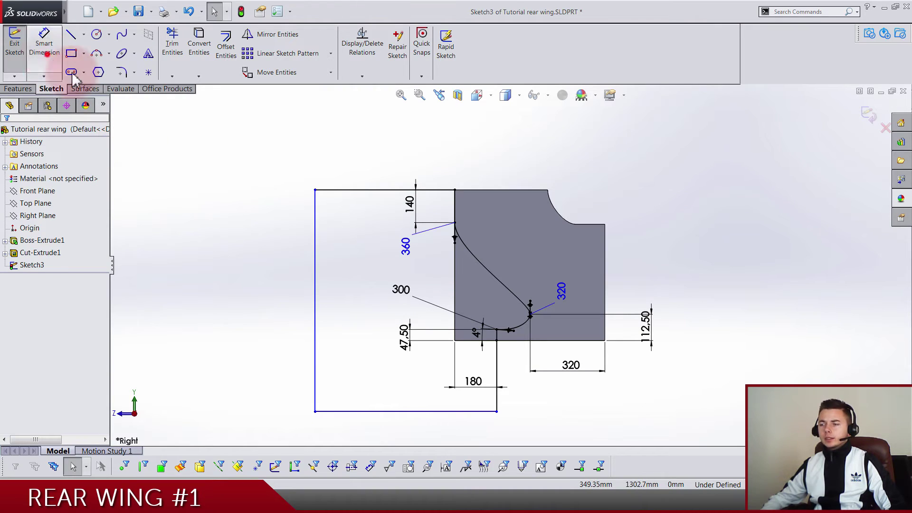
{"action": "left_click", "coordinate": [390, 196]}
{"action": "left_click", "coordinate": [384, 152]}
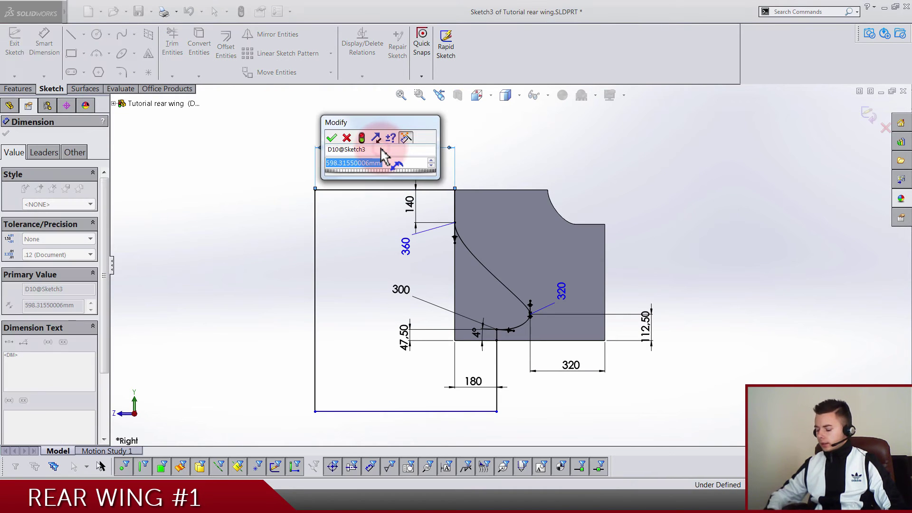
{"action": "type", "text": "500"}
{"action": "key", "text": "Return"}
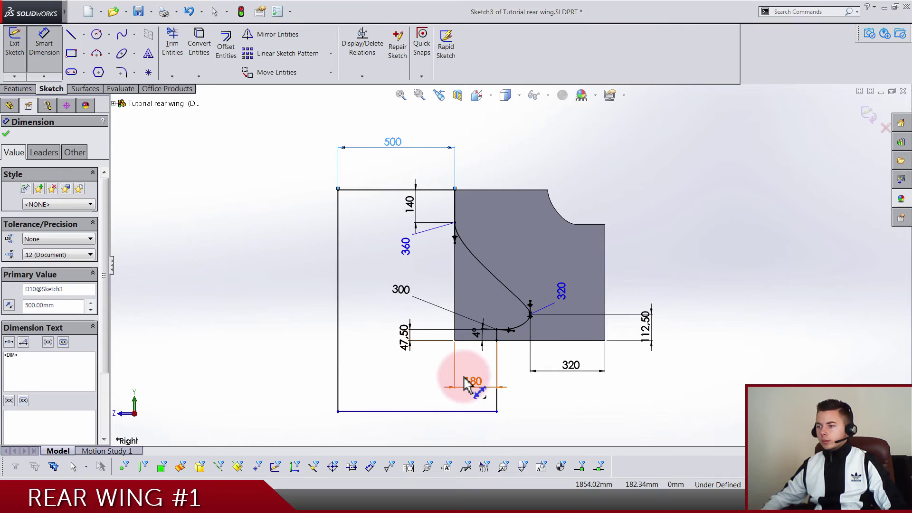
{"action": "left_click", "coordinate": [497, 397]}
{"action": "left_click", "coordinate": [683, 378]}
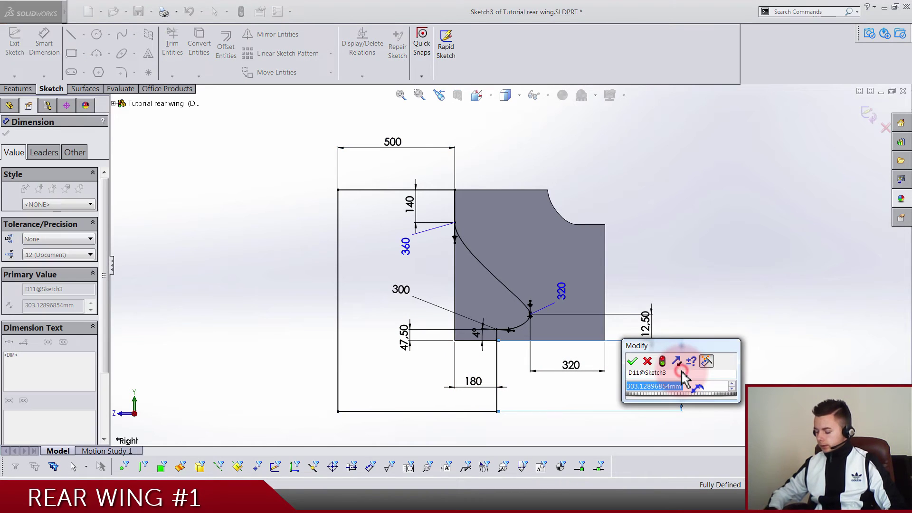
{"action": "type", "text": "300"}
{"action": "key", "text": "Return"}
{"action": "left_click", "coordinate": [734, 261]}
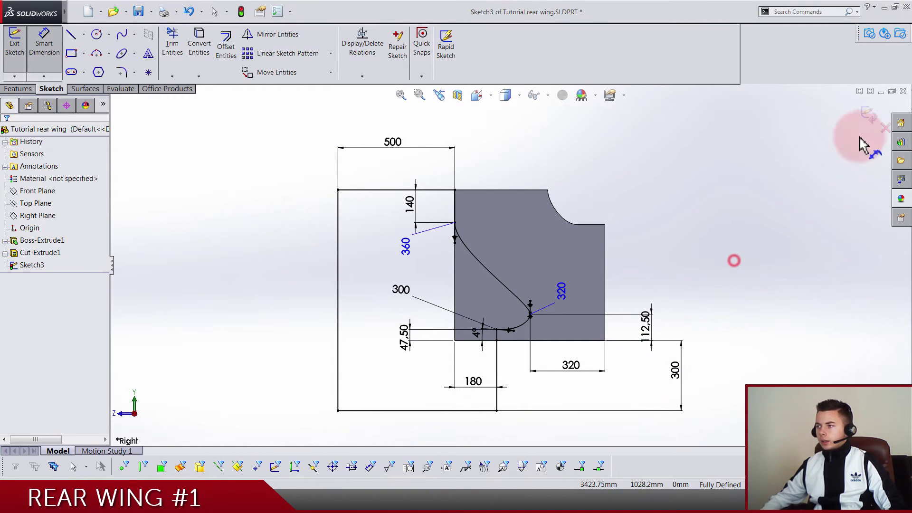
{"action": "left_click", "coordinate": [869, 115]}
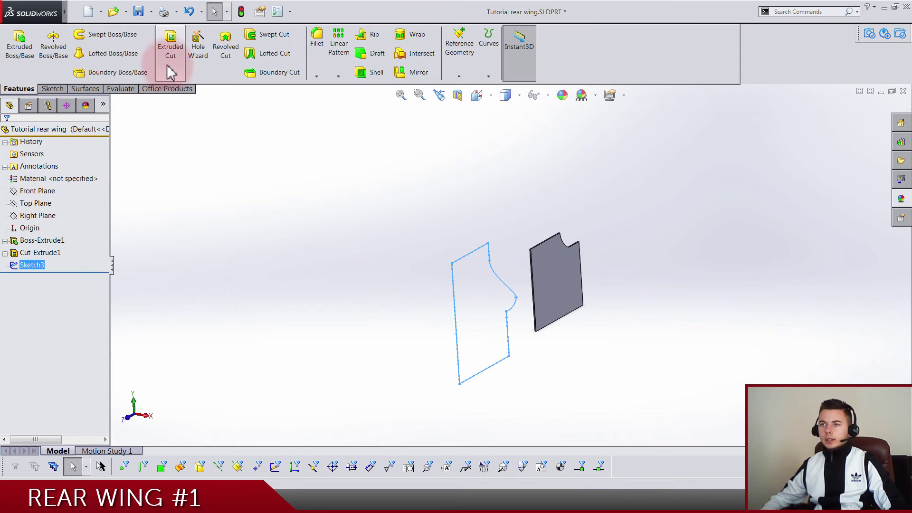
Step: Cut-extrude Sketch3 Through All and orbit to inspect the S-curved endplate
{"action": "left_click", "coordinate": [167, 67]}
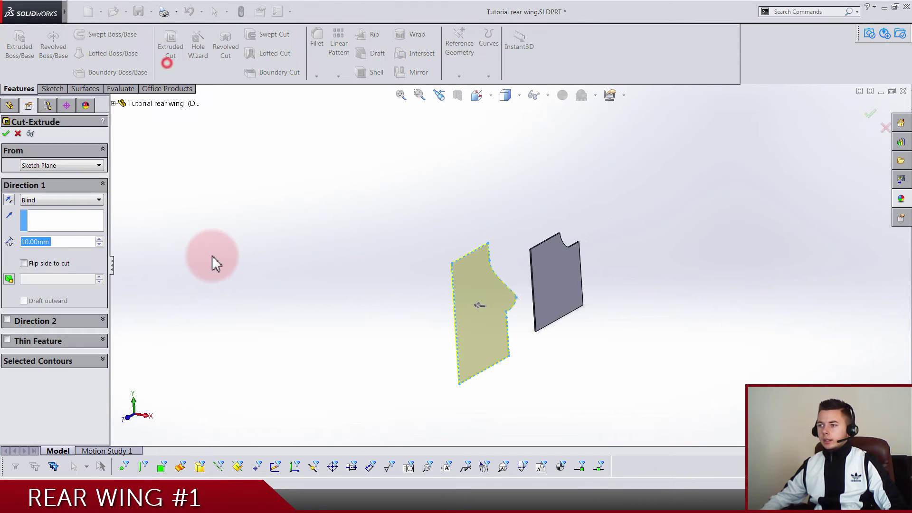
{"action": "left_click", "coordinate": [42, 201]}
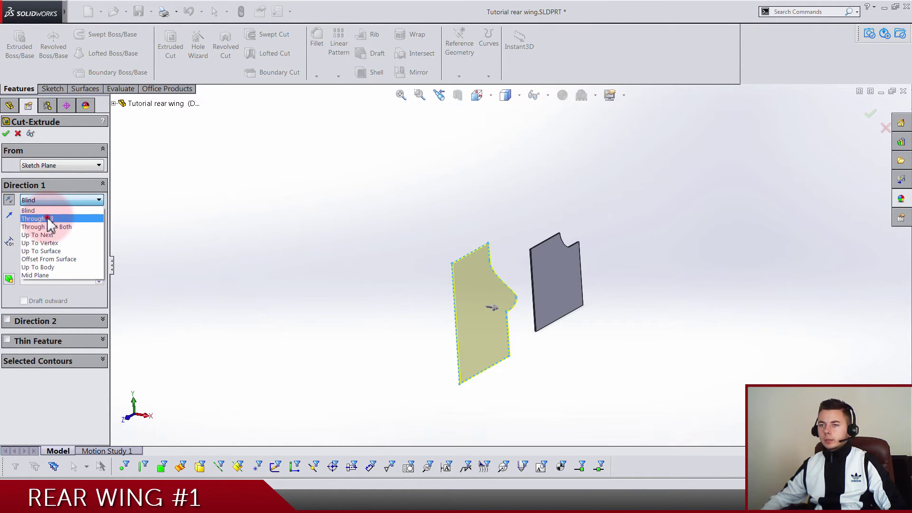
{"action": "left_click", "coordinate": [48, 219]}
{"action": "middle_click_drag", "start_coordinate": [351, 234], "coordinate": [367, 234]}
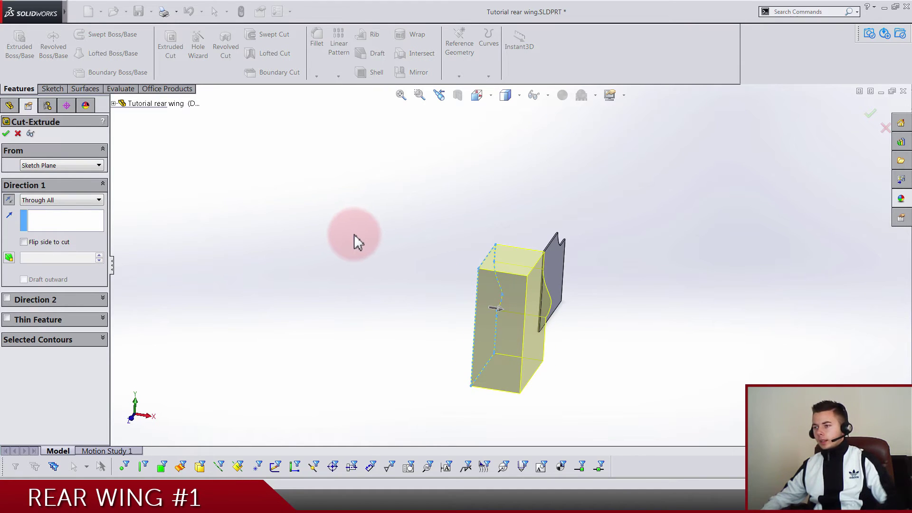
{"action": "right_click", "coordinate": [354, 234]}
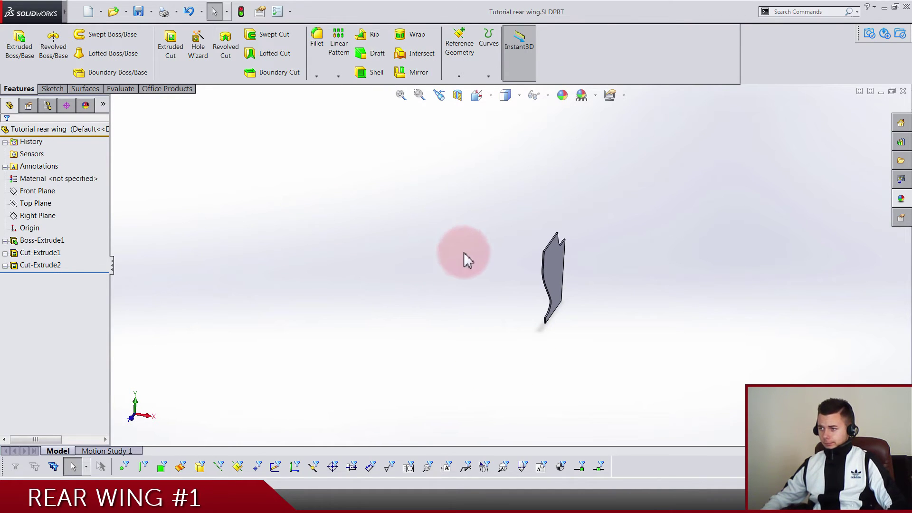
{"action": "middle_click_drag", "start_coordinate": [464, 252], "coordinate": [560, 244]}
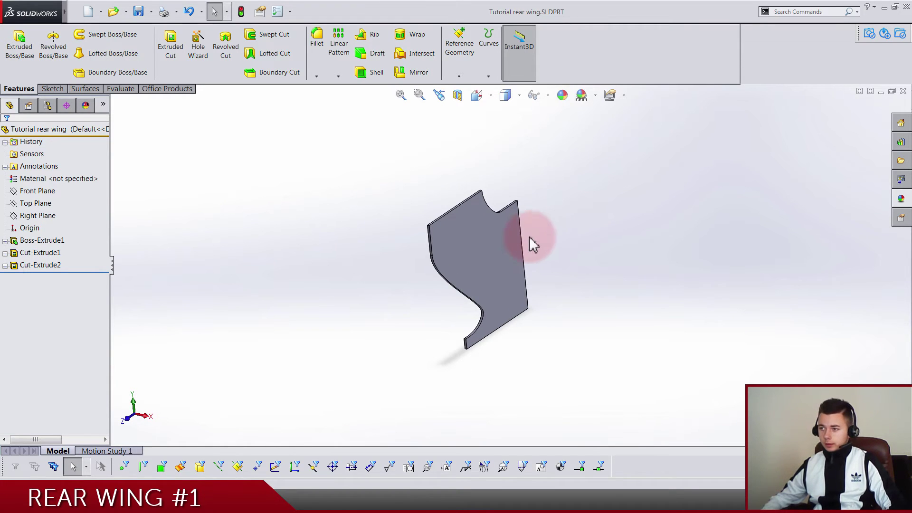
{"action": "scroll", "coordinate": [389, 178], "scroll_direction": "down", "scroll_amount": 1}
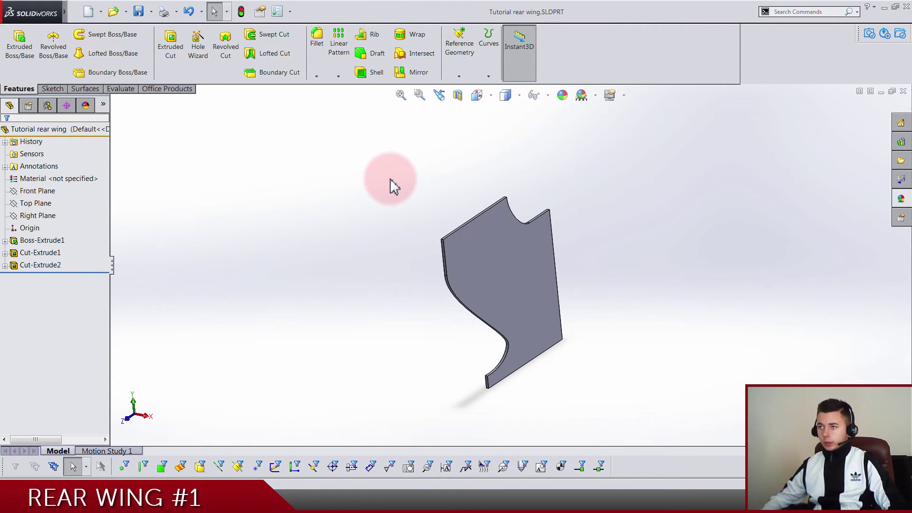
{"action": "middle_click_drag", "start_coordinate": [541, 292], "coordinate": [523, 303]}
Step: Mirror the endplate body about the Right Plane with Merge solids unchecked
{"action": "left_click", "coordinate": [389, 164]}
{"action": "left_click", "coordinate": [409, 76]}
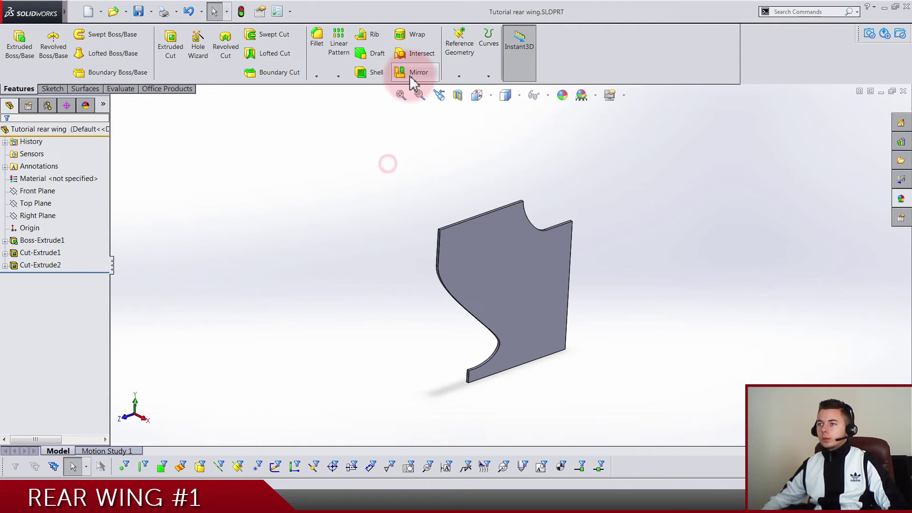
{"action": "left_click", "coordinate": [52, 267]}
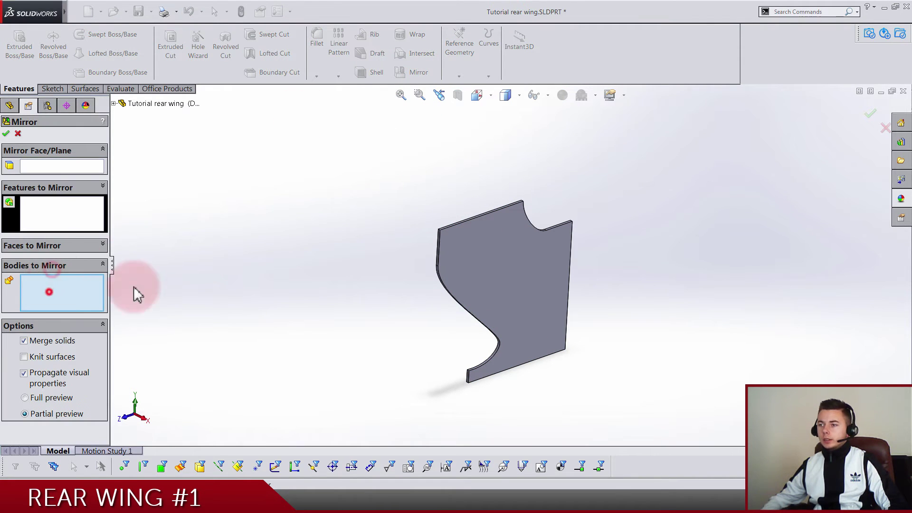
{"action": "left_click", "coordinate": [526, 285]}
{"action": "left_click", "coordinate": [40, 167]}
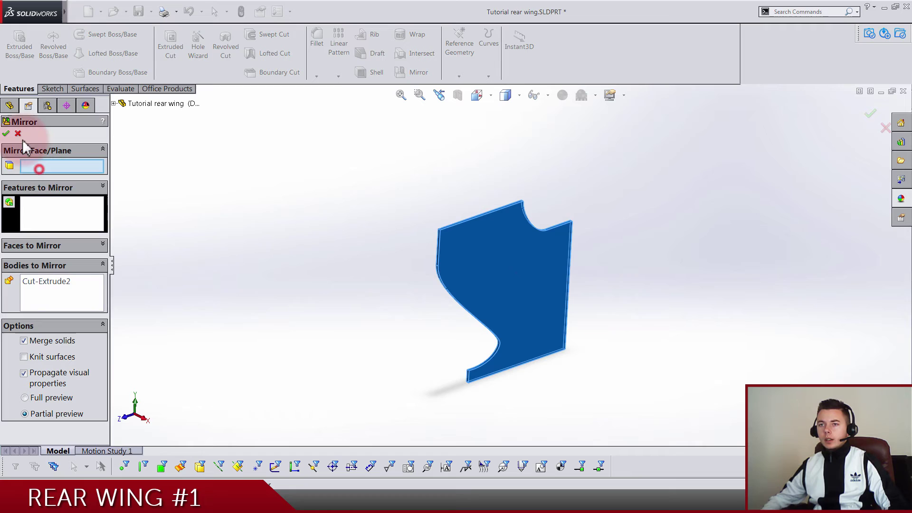
{"action": "left_click", "coordinate": [113, 103]}
{"action": "left_click", "coordinate": [148, 190]}
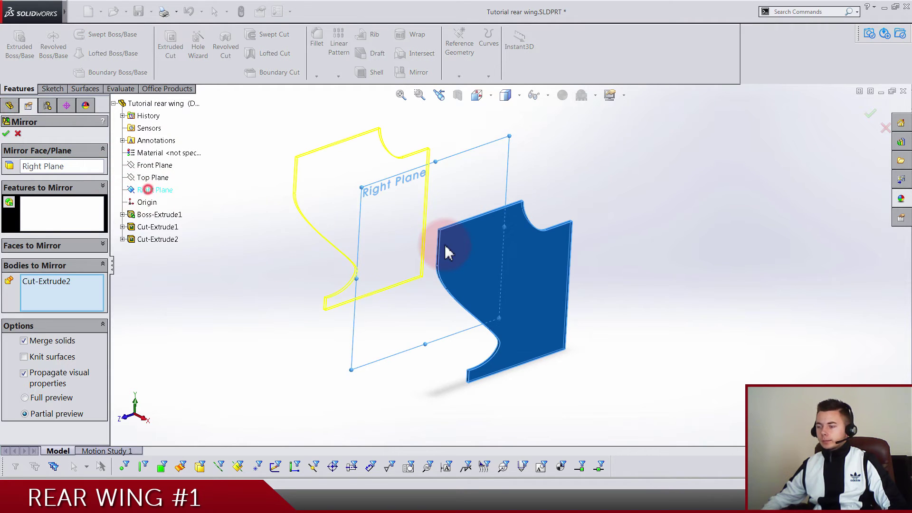
{"action": "left_click", "coordinate": [595, 183]}
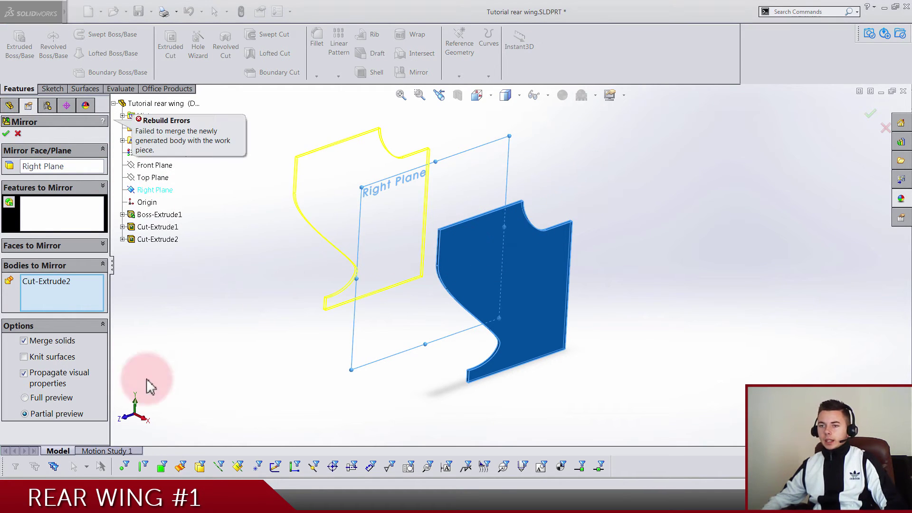
{"action": "left_click", "coordinate": [25, 343]}
{"action": "left_click", "coordinate": [6, 136]}
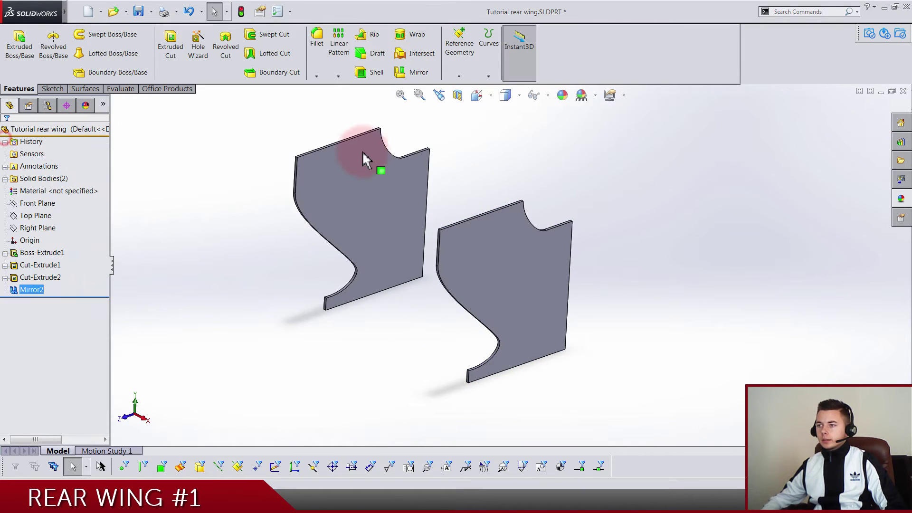
Step: Switch the view to Isometric
{"action": "left_click", "coordinate": [477, 95]}
{"action": "left_click", "coordinate": [571, 135]}
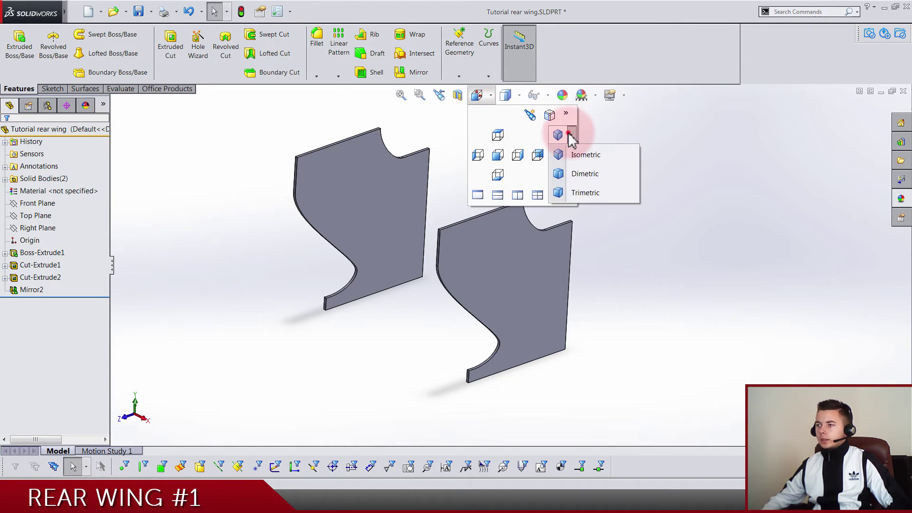
{"action": "left_click", "coordinate": [569, 151]}
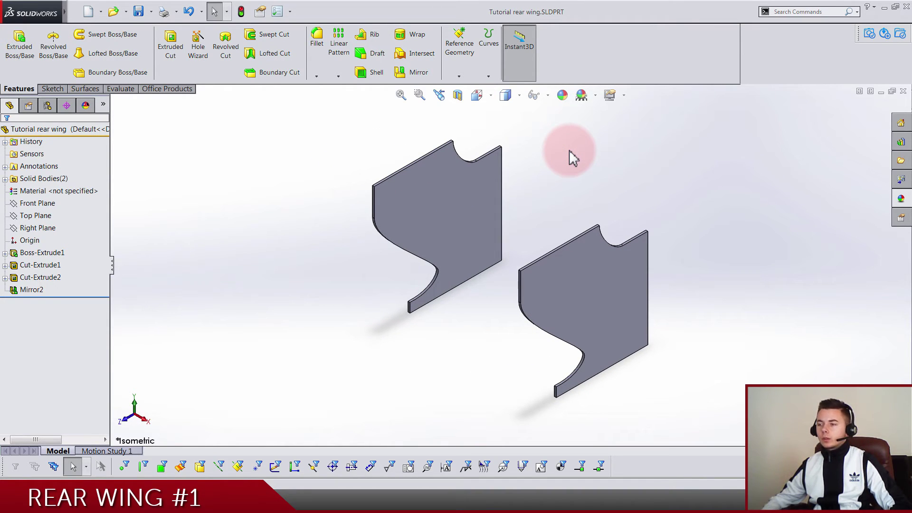
Step: Start a new sketch on the Right Plane with both endplates in view
{"action": "key", "text": "f"}
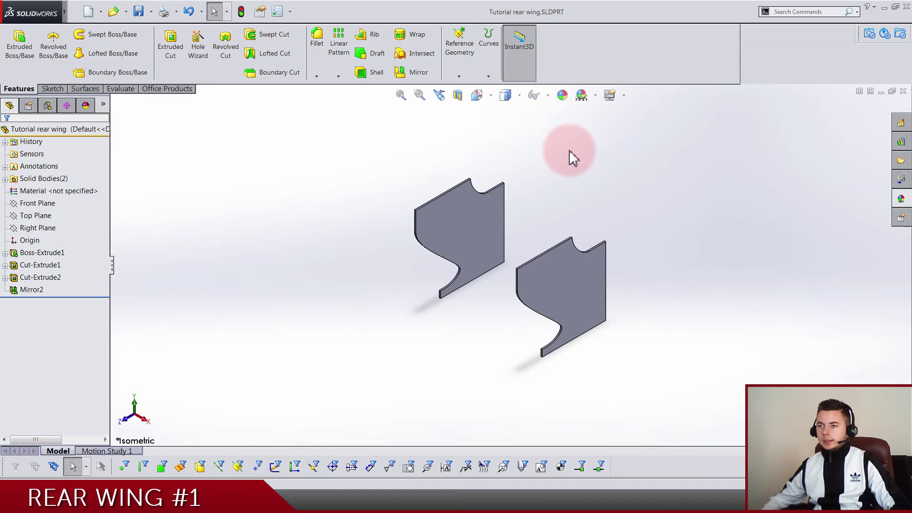
{"action": "left_click", "coordinate": [53, 228]}
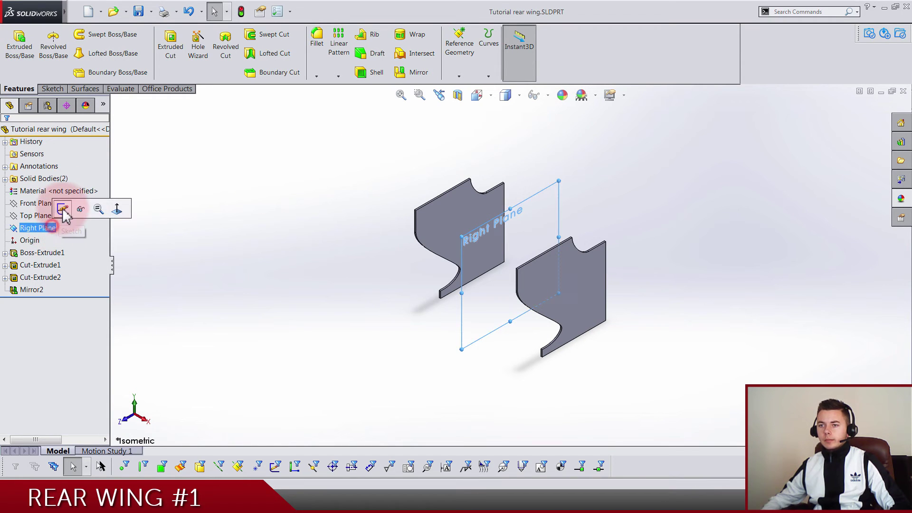
{"action": "left_click", "coordinate": [62, 209]}
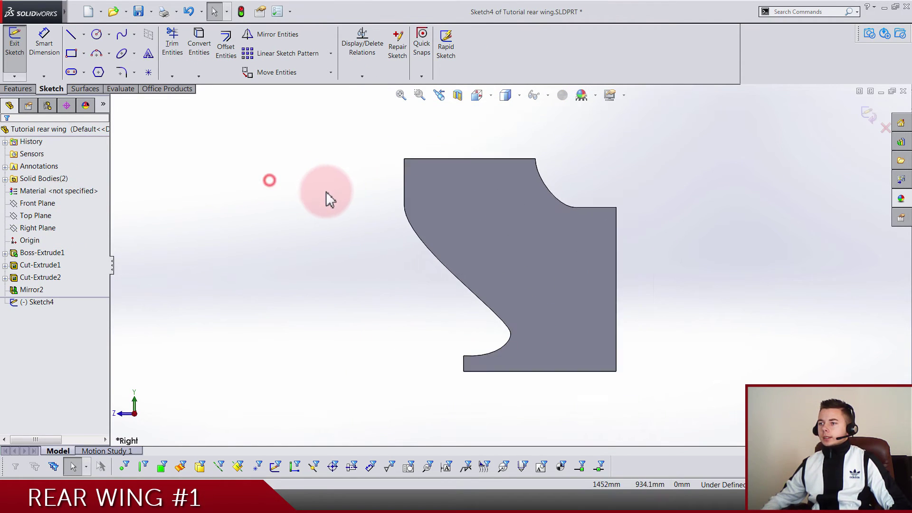
{"action": "scroll", "coordinate": [306, 295], "scroll_direction": "down", "scroll_amount": 1}
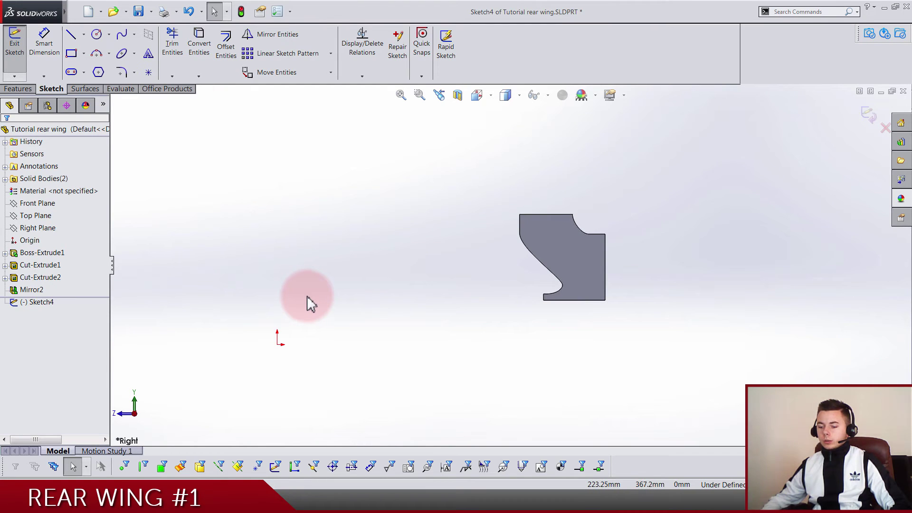
Step: Draw two horizontal and two vertical construction centerlines around the endplate's upper corner
{"action": "left_click", "coordinate": [83, 34]}
{"action": "left_click", "coordinate": [92, 71]}
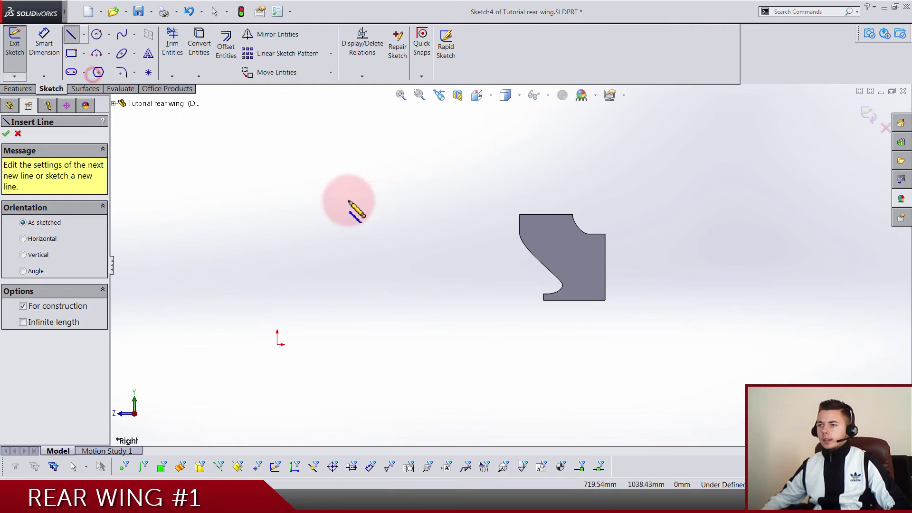
{"action": "left_click", "coordinate": [320, 186]}
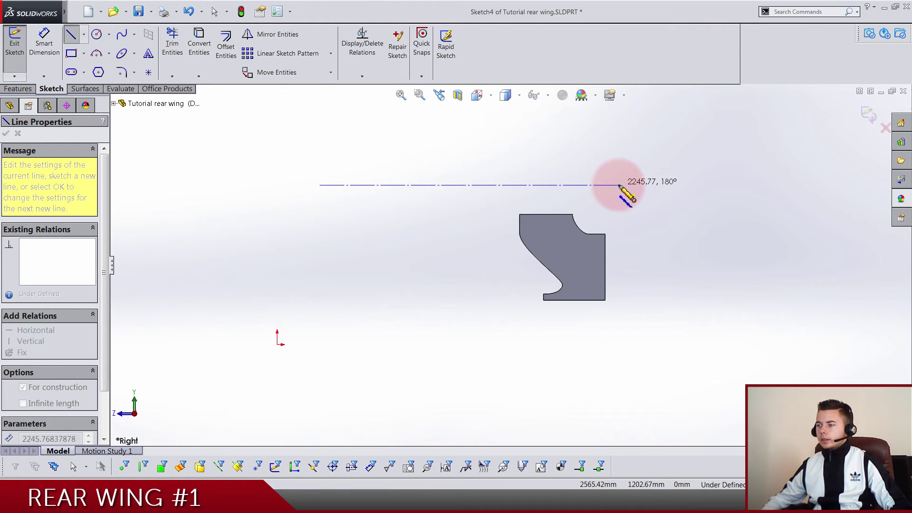
{"action": "left_click", "coordinate": [619, 185]}
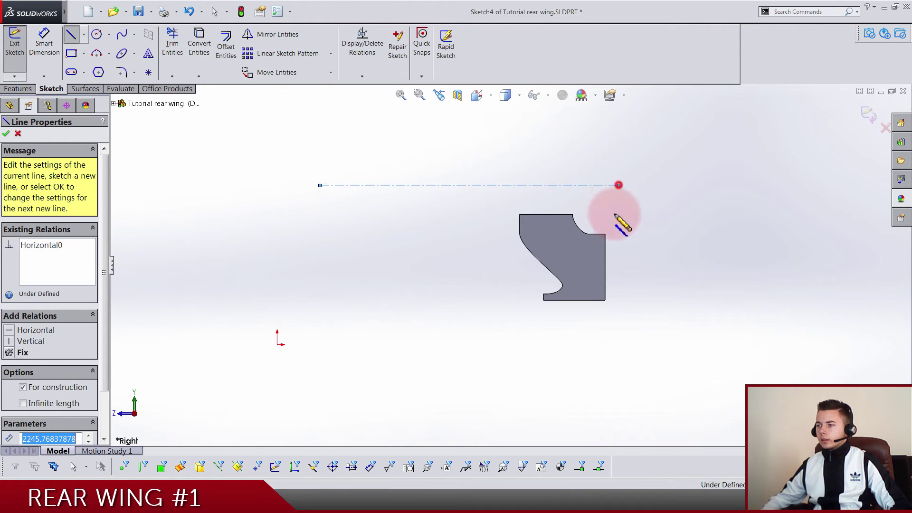
{"action": "double_click", "coordinate": [619, 350]}
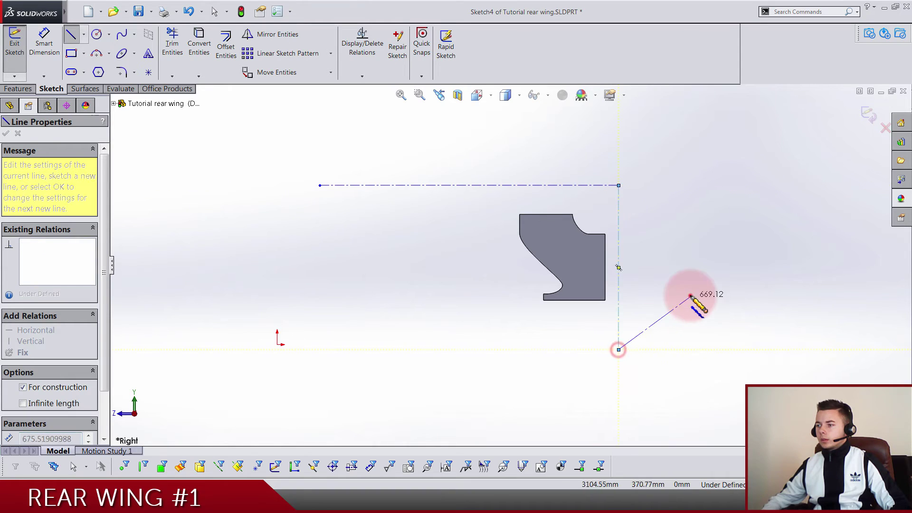
{"action": "left_click", "coordinate": [577, 186]}
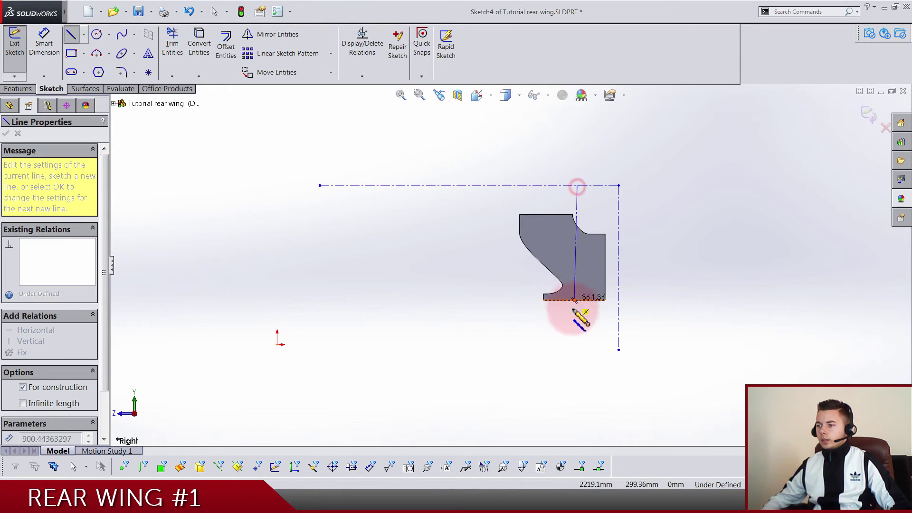
{"action": "double_click", "coordinate": [577, 350]}
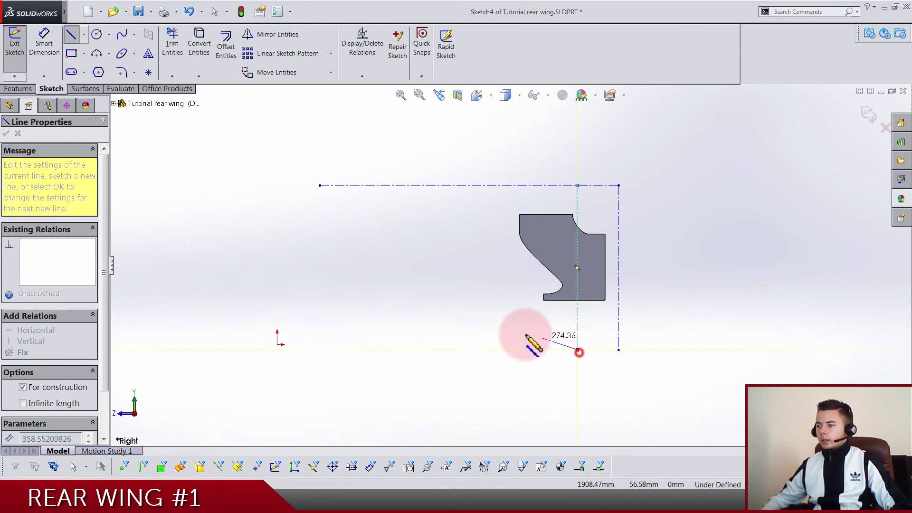
{"action": "left_click", "coordinate": [325, 214]}
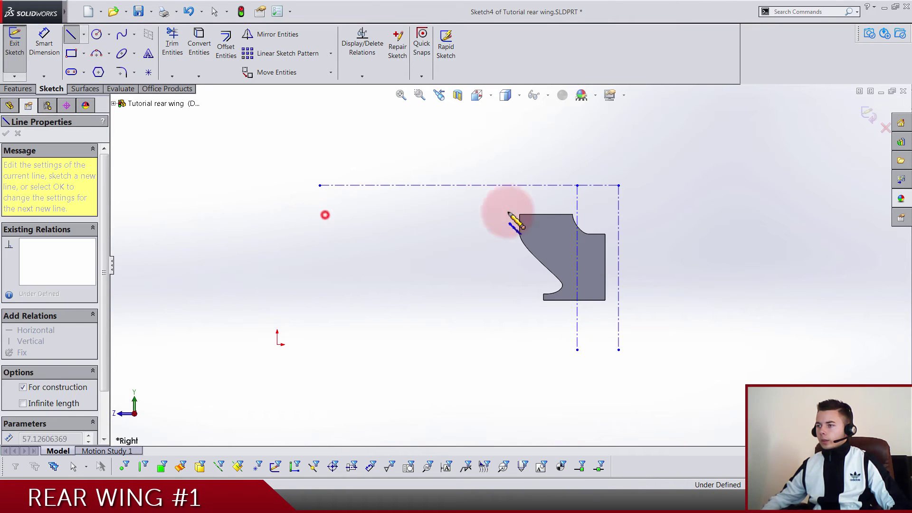
{"action": "double_click", "coordinate": [619, 214]}
{"action": "key", "text": "Escape"}
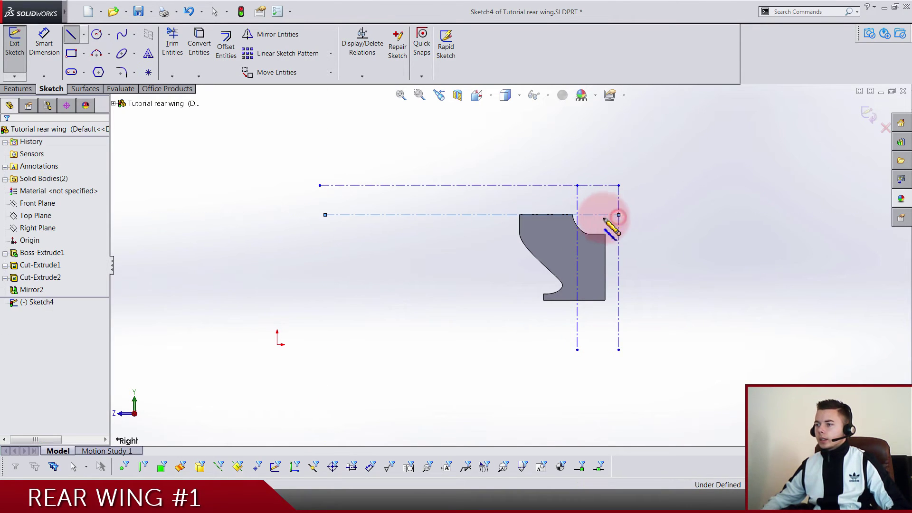
{"action": "scroll", "coordinate": [574, 223], "scroll_direction": "down", "scroll_amount": 1}
{"action": "scroll", "coordinate": [523, 266], "scroll_direction": "up", "scroll_amount": 2}
{"action": "scroll", "coordinate": [462, 304], "scroll_direction": "down", "scroll_amount": 1}
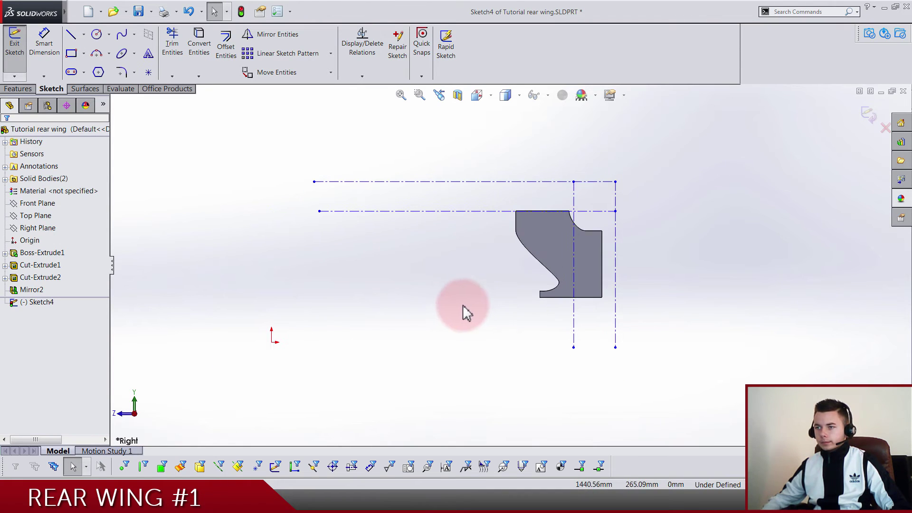
{"action": "left_click", "coordinate": [44, 43]}
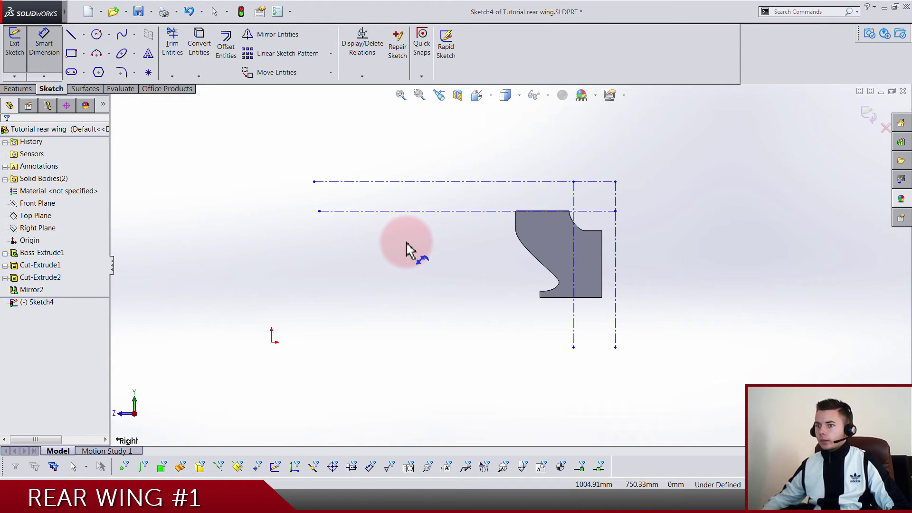
Step: Dimension the two vertical centerlines from the origin at widths of 2220 and 2150 mm
{"action": "key", "text": "Escape"}
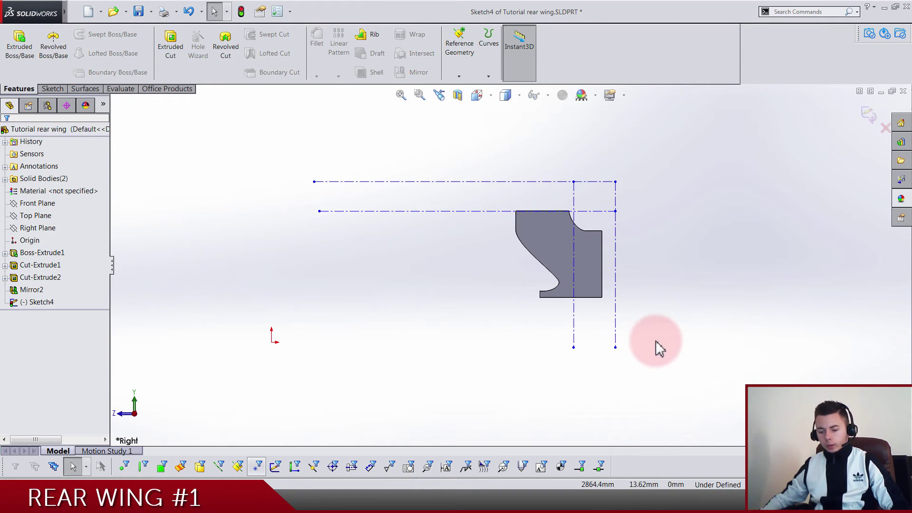
{"action": "scroll", "coordinate": [641, 343], "scroll_direction": "down", "scroll_amount": 2}
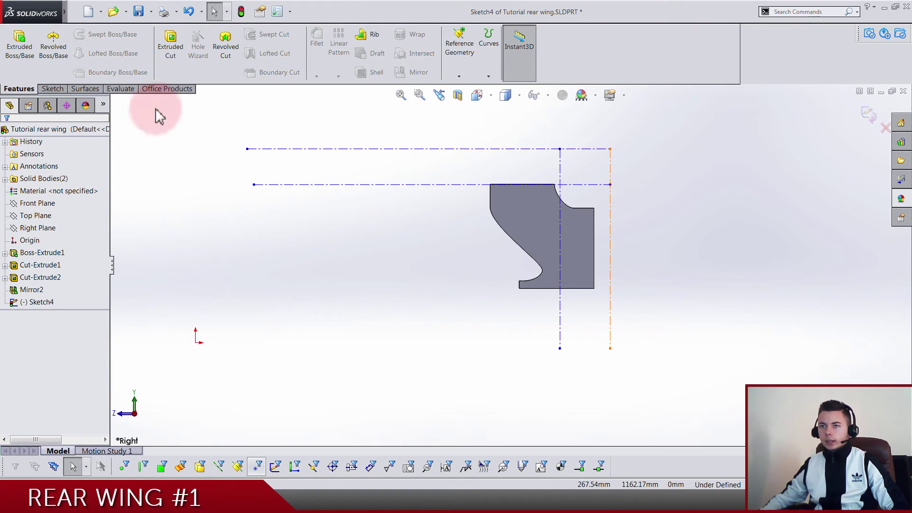
{"action": "left_click", "coordinate": [56, 88]}
{"action": "left_click", "coordinate": [51, 61]}
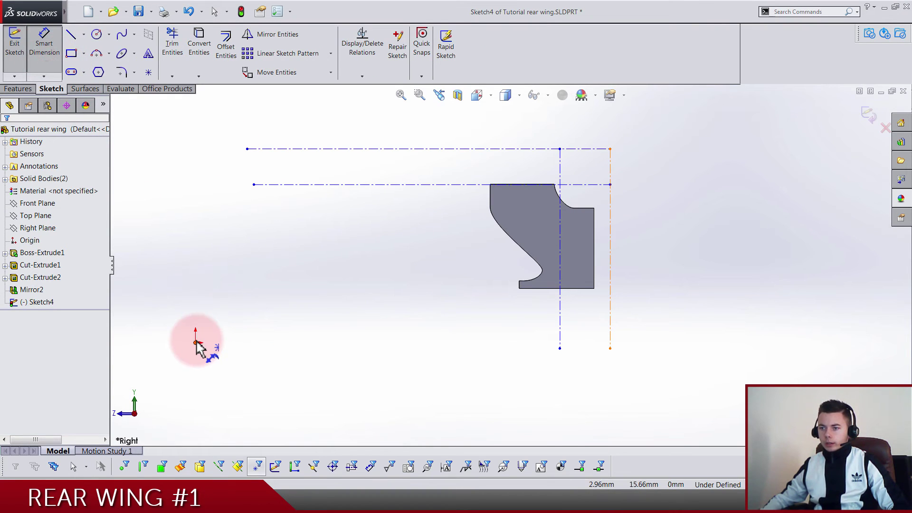
{"action": "left_click", "coordinate": [195, 342]}
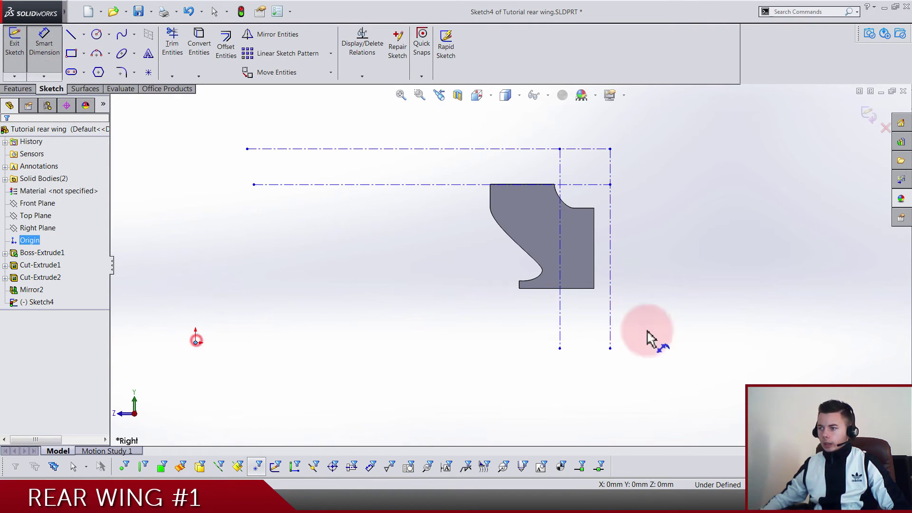
{"action": "left_click", "coordinate": [612, 302]}
{"action": "scroll", "coordinate": [540, 346], "scroll_direction": "down", "scroll_amount": 3}
{"action": "left_click", "coordinate": [470, 383]}
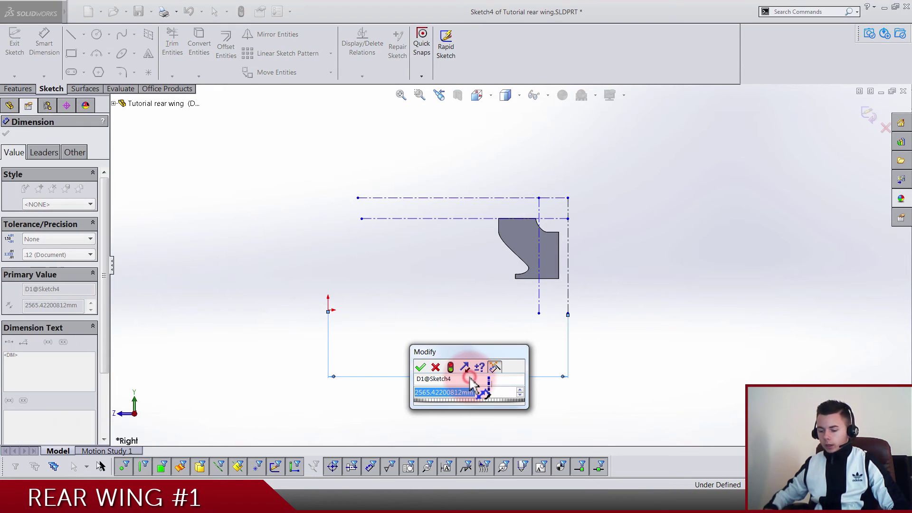
{"action": "type", "text": "2"}
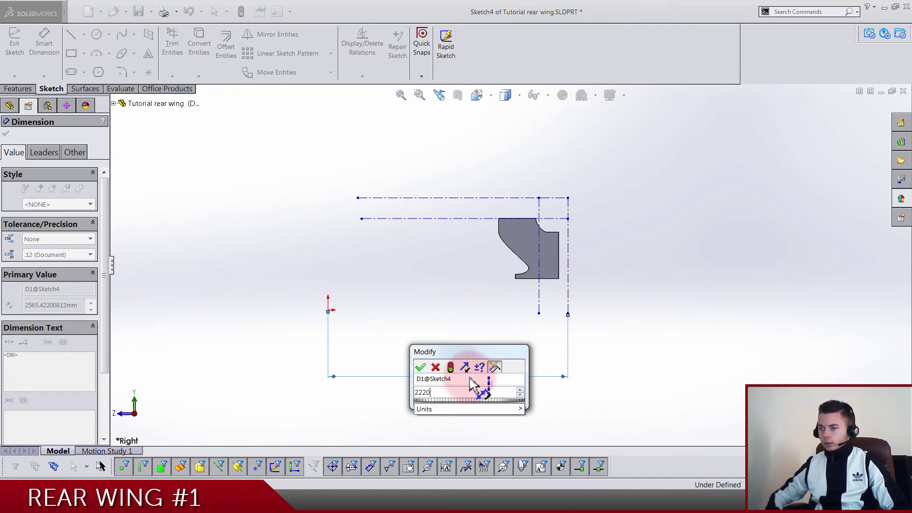
{"action": "type", "text": "220"}
{"action": "key", "text": "Return"}
{"action": "left_click", "coordinate": [417, 326]}
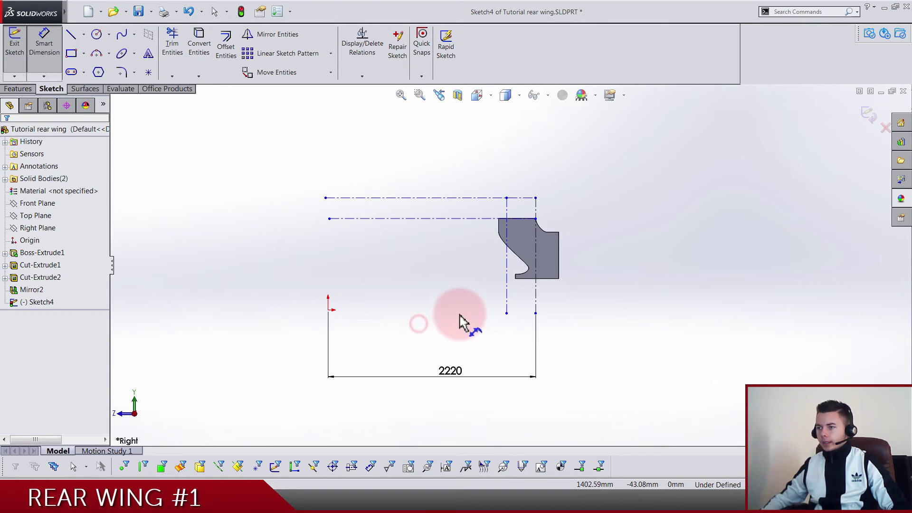
{"action": "left_click_drag", "start_coordinate": [506, 292], "coordinate": [333, 312]}
{"action": "left_click", "coordinate": [355, 314]}
{"action": "left_click", "coordinate": [421, 349]}
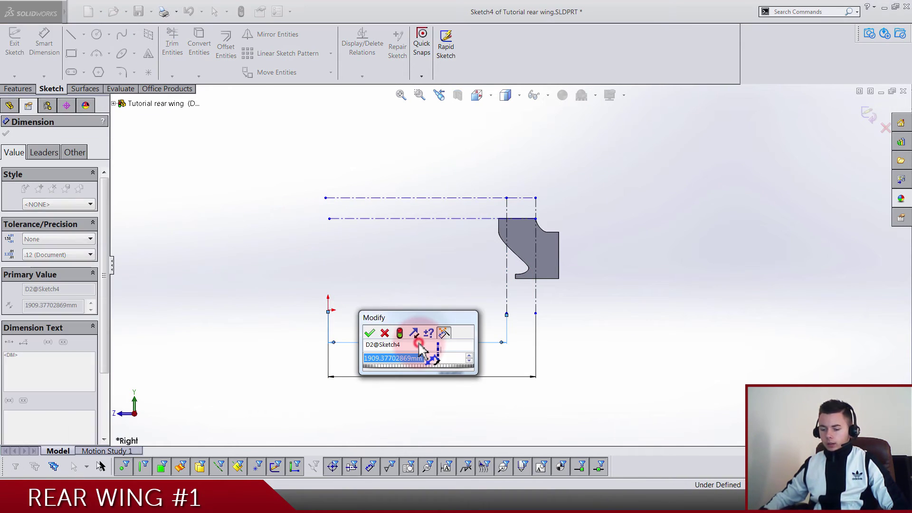
{"action": "type", "text": "2150"}
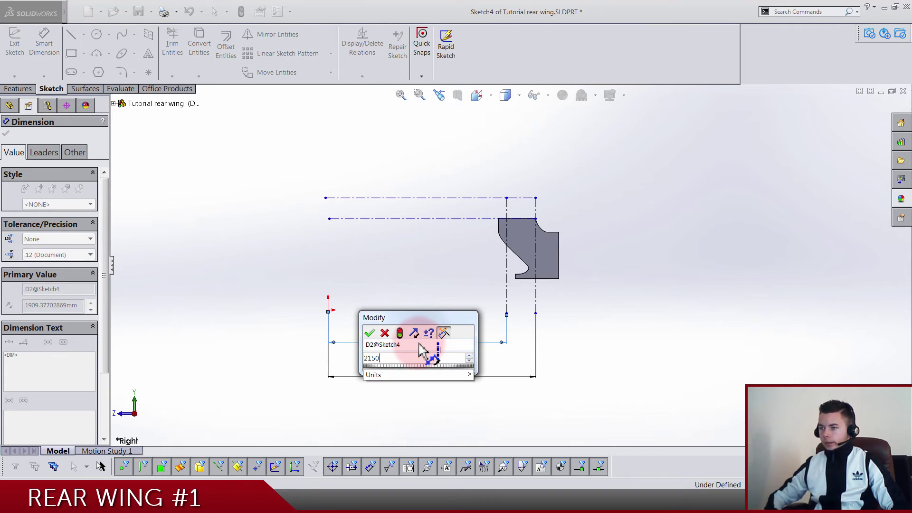
{"action": "key", "text": "Return"}
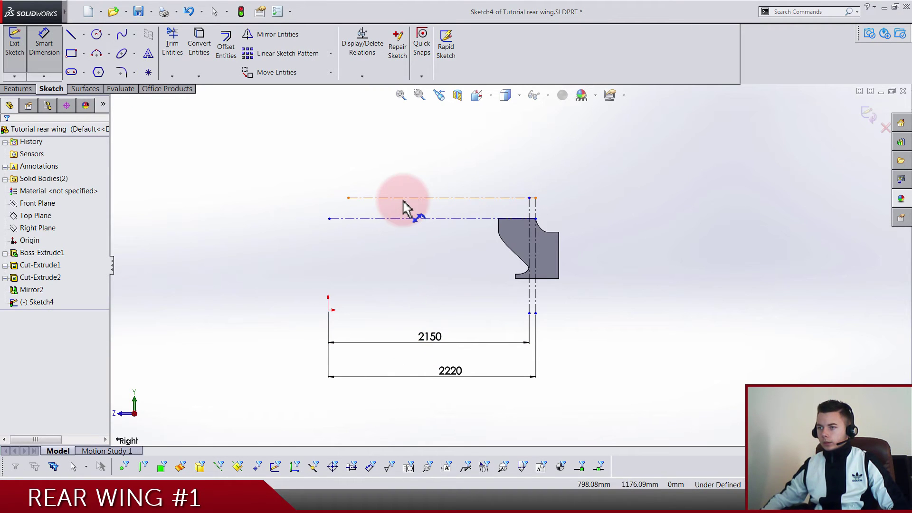
Step: Dimension the two horizontal centerlines at heights of 985 and 850 mm from the origin
{"action": "left_click", "coordinate": [403, 199]}
{"action": "left_click", "coordinate": [328, 305]}
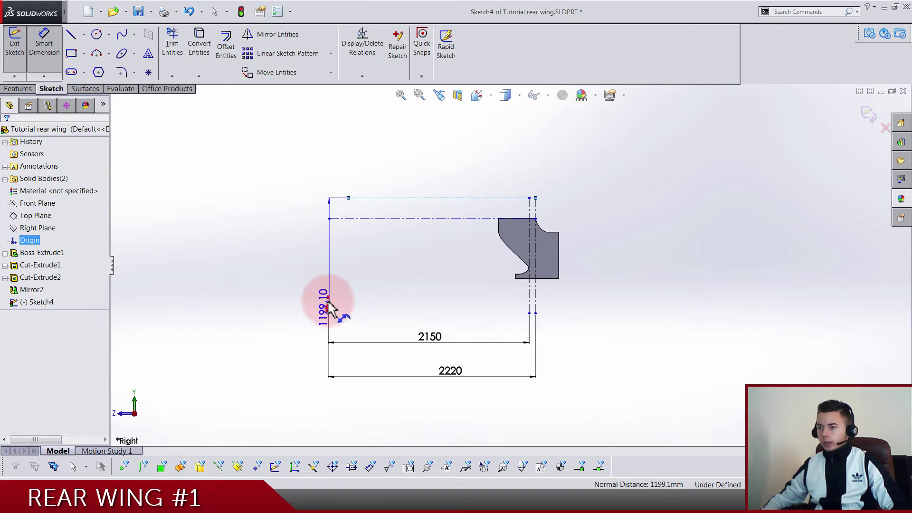
{"action": "left_click", "coordinate": [260, 252]}
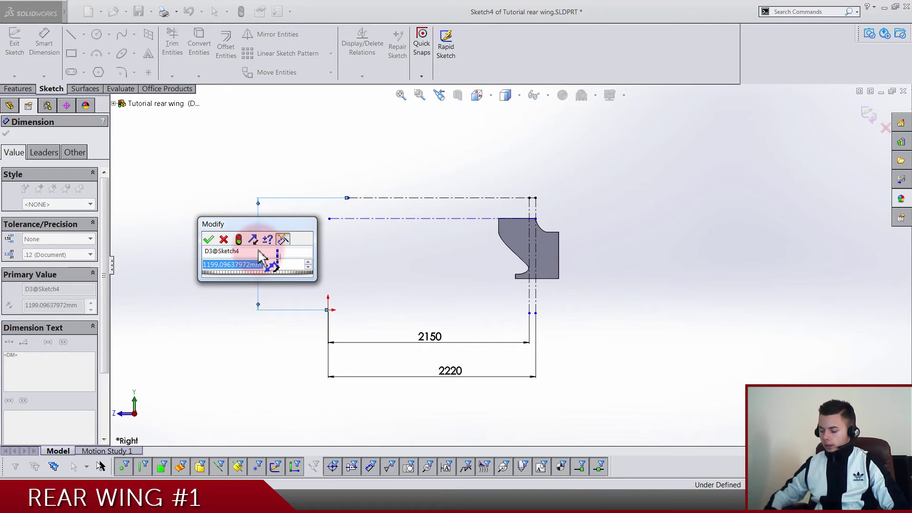
{"action": "type", "text": "9"}
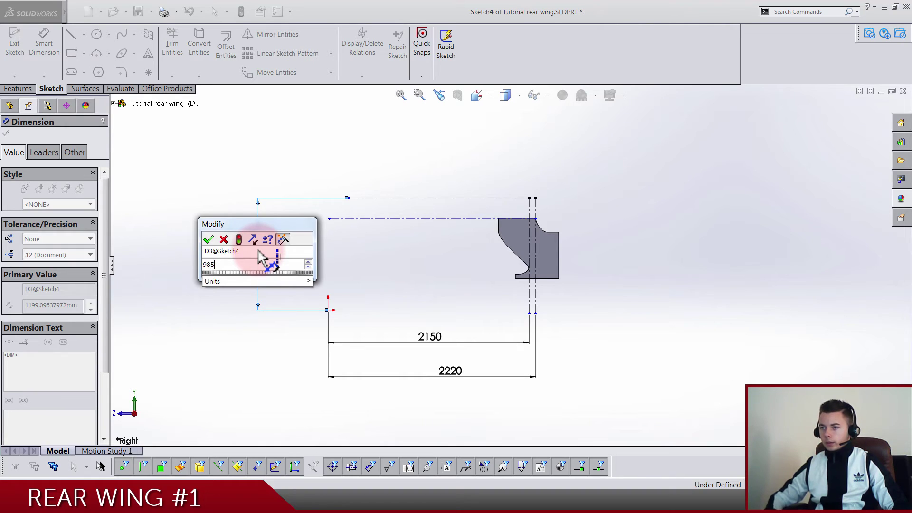
{"action": "type", "text": "85"}
{"action": "key", "text": "Return"}
{"action": "scroll", "coordinate": [314, 235], "scroll_direction": "down", "scroll_amount": 4}
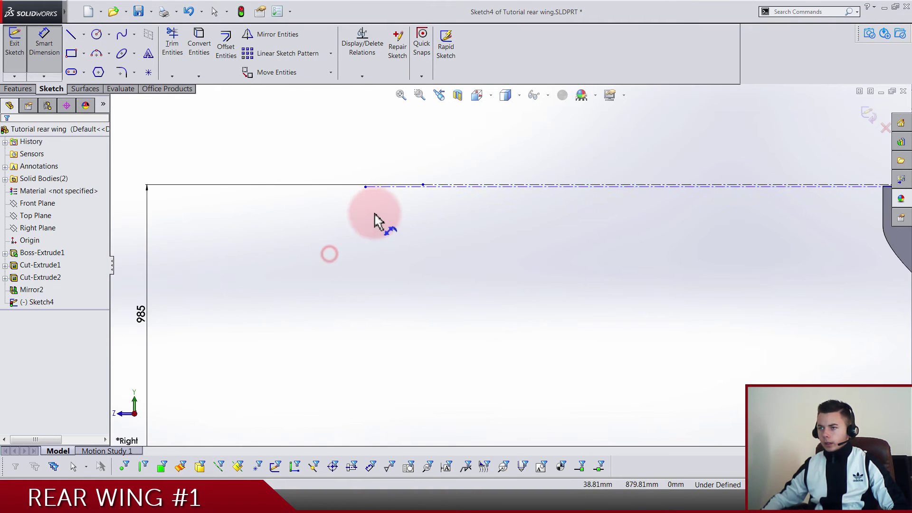
{"action": "left_click", "coordinate": [400, 186]}
{"action": "scroll", "coordinate": [438, 312], "scroll_direction": "up", "scroll_amount": 4}
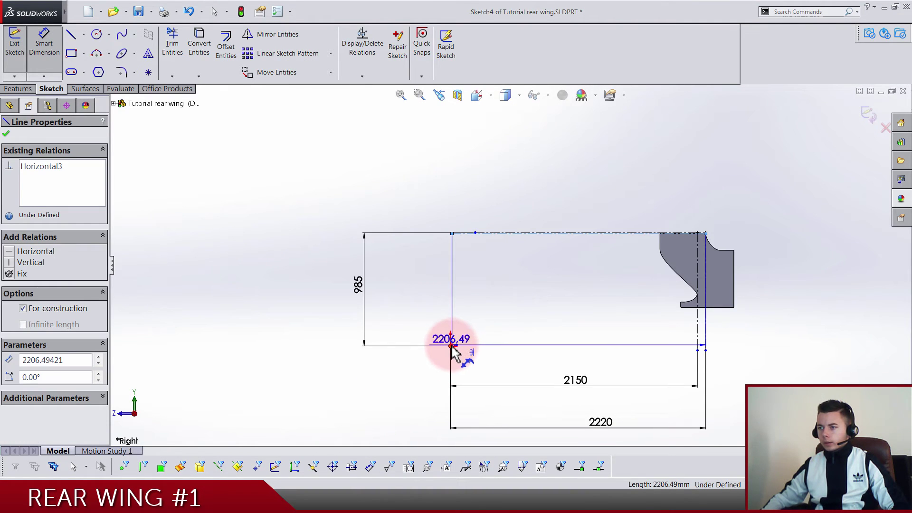
{"action": "left_click", "coordinate": [399, 280]}
{"action": "left_click", "coordinate": [408, 290]}
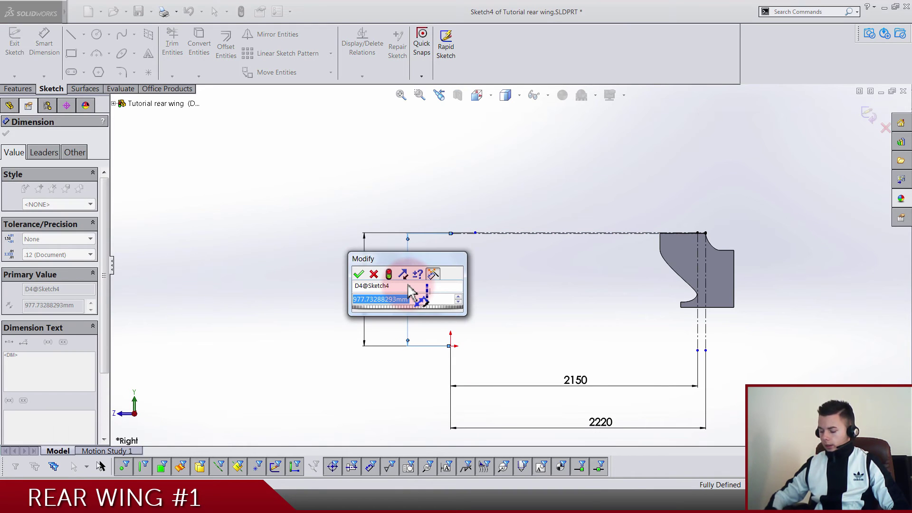
{"action": "type", "text": "850"}
{"action": "key", "text": "Return"}
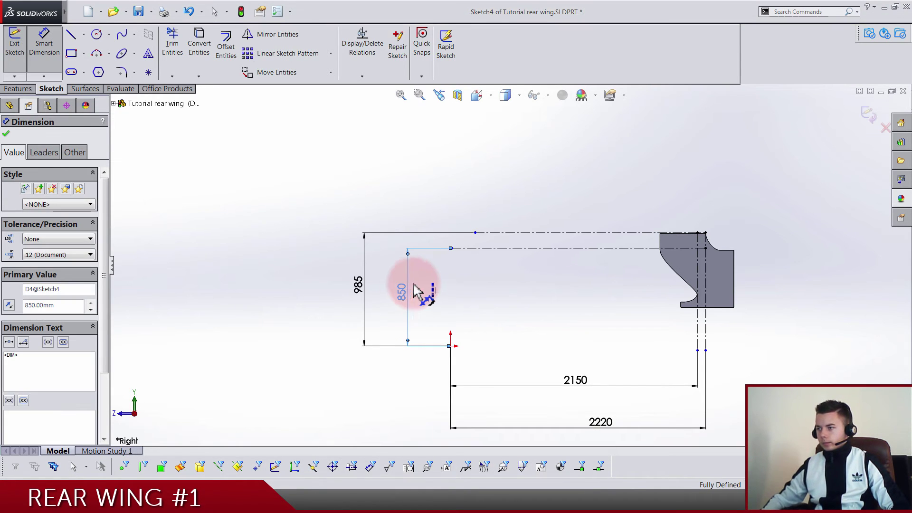
{"action": "left_click", "coordinate": [476, 298]}
Step: Zoom in on the profile's upper-right corner and its framing construction lines
{"action": "scroll", "coordinate": [607, 291], "scroll_direction": "down", "scroll_amount": 6}
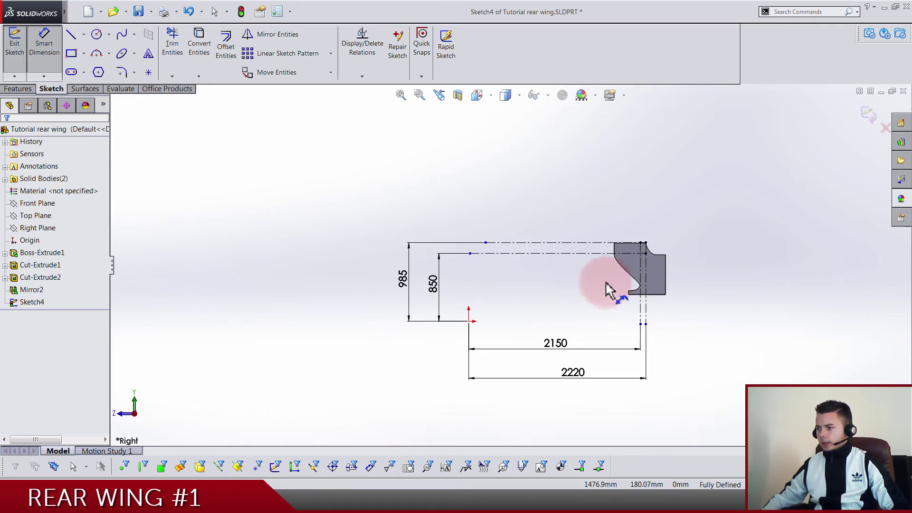
{"action": "scroll", "coordinate": [603, 257], "scroll_direction": "down", "scroll_amount": 3}
{"action": "scroll", "coordinate": [592, 267], "scroll_direction": "up", "scroll_amount": 4}
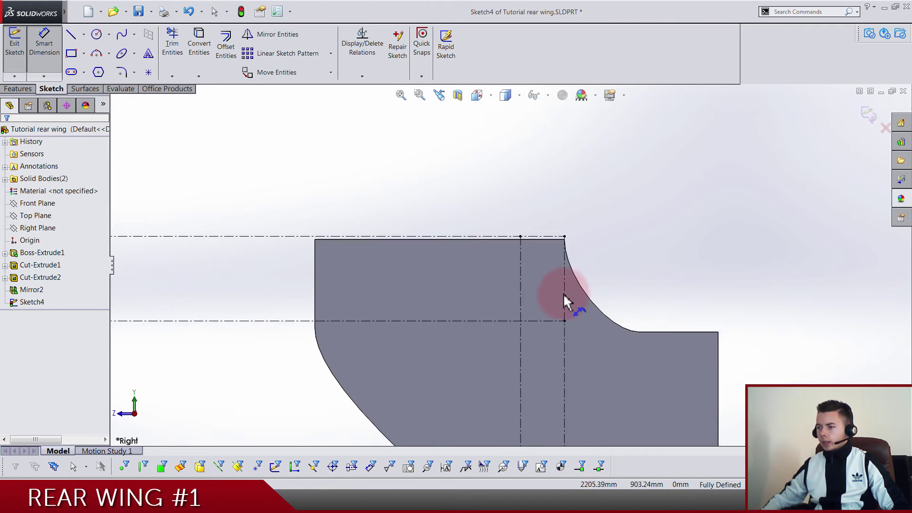
{"action": "scroll", "coordinate": [537, 309], "scroll_direction": "down", "scroll_amount": 3}
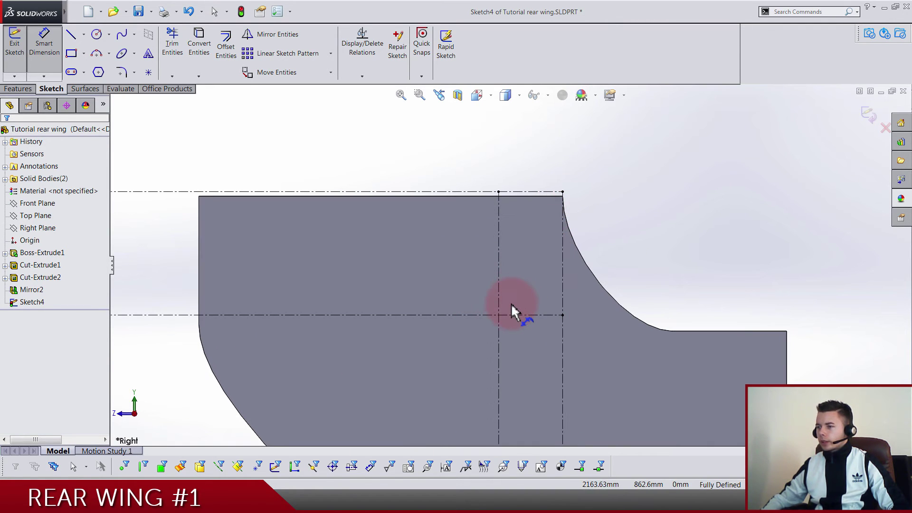
{"action": "scroll", "coordinate": [510, 303], "scroll_direction": "up", "scroll_amount": 2}
{"action": "scroll", "coordinate": [511, 285], "scroll_direction": "down", "scroll_amount": 4}
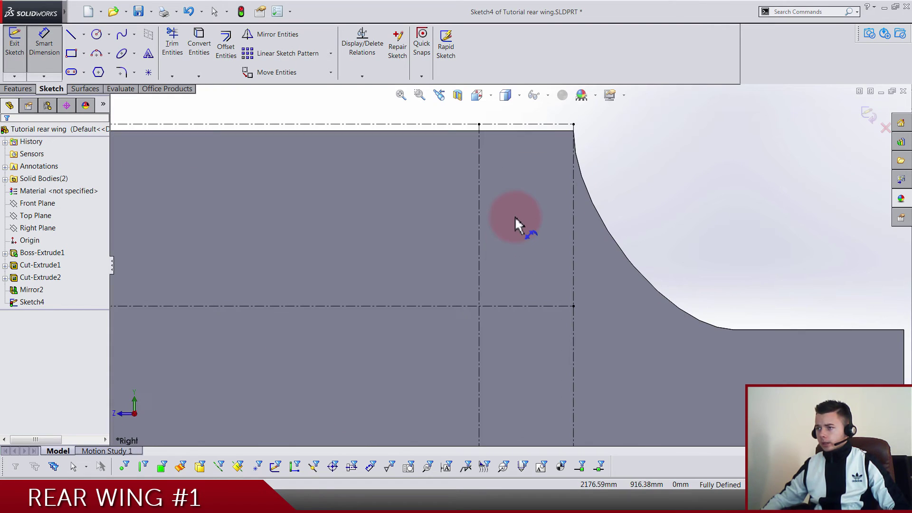
{"action": "scroll", "coordinate": [607, 116], "scroll_direction": "down", "scroll_amount": 2}
{"action": "key", "text": "Escape"}
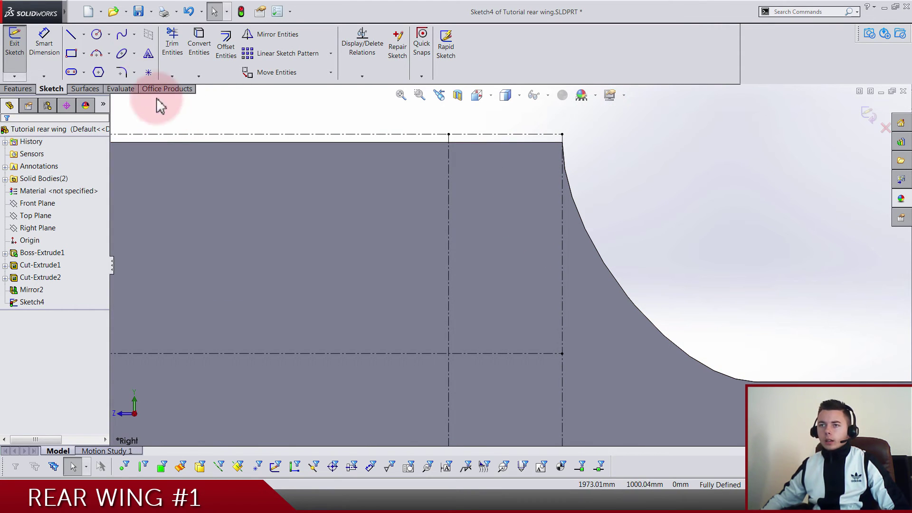
Step: Sketch two small circles, one at the lower centerline crossing and one at the top corner
{"action": "left_click", "coordinate": [96, 35]}
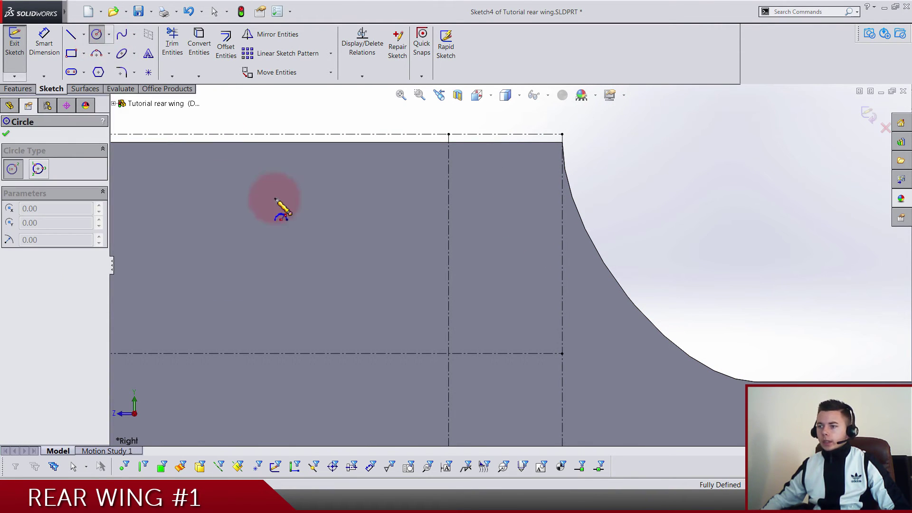
{"action": "left_click", "coordinate": [469, 331]}
{"action": "left_click", "coordinate": [465, 340]}
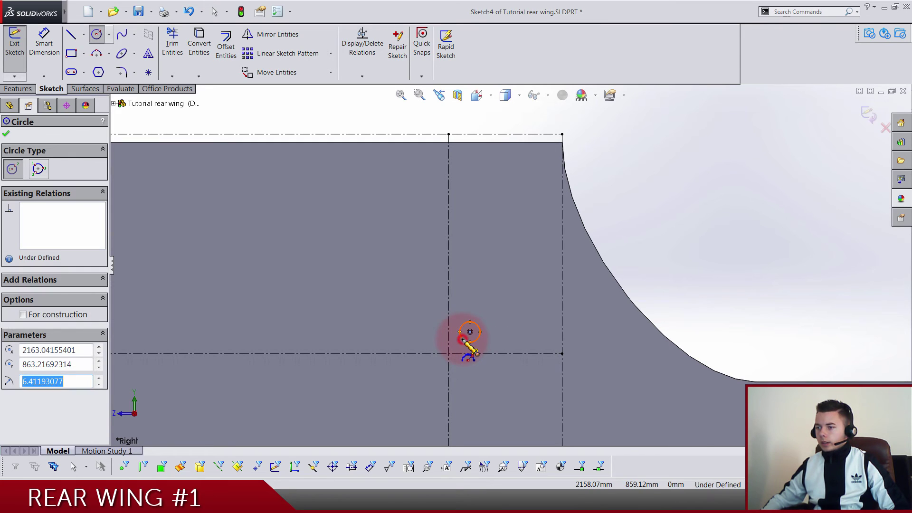
{"action": "left_click", "coordinate": [544, 157]}
{"action": "left_click", "coordinate": [549, 160]}
{"action": "key", "text": "Escape"}
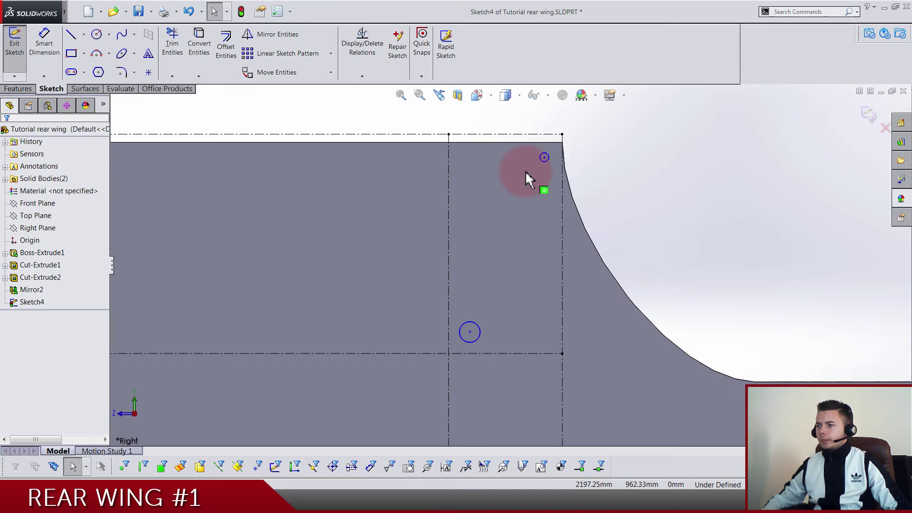
Step: Make the top-corner circle tangent to both the top line and the right vertical centerline
{"action": "left_click", "coordinate": [546, 152]}
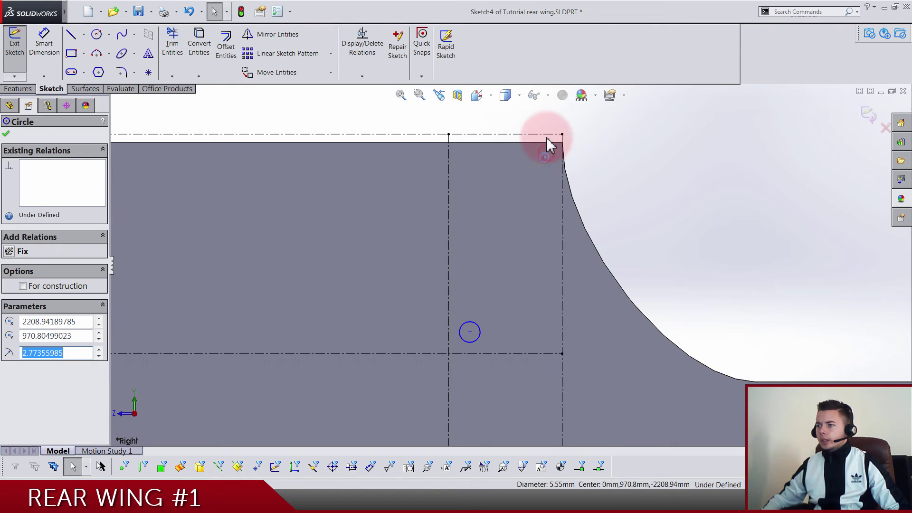
{"action": "left_click", "coordinate": [546, 135], "text": "ctrl"}
{"action": "left_click", "coordinate": [574, 85]}
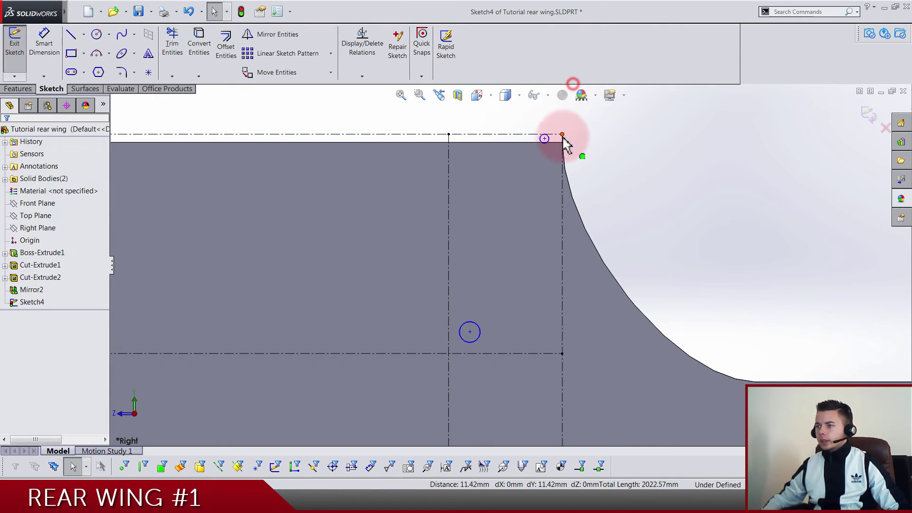
{"action": "left_click", "coordinate": [552, 141]}
{"action": "left_click", "coordinate": [562, 175], "text": "ctrl"}
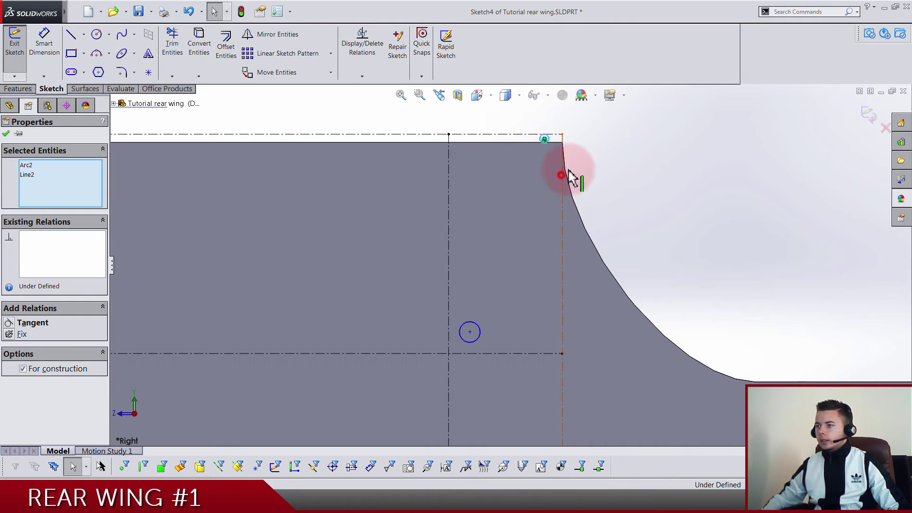
{"action": "left_click", "coordinate": [590, 142]}
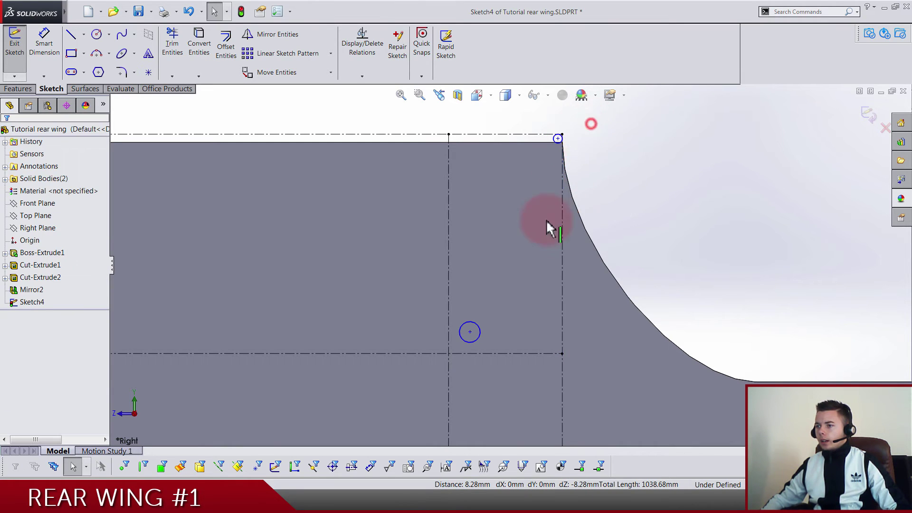
Step: Make the lower circle tangent to its horizontal and left vertical construction lines
{"action": "left_click", "coordinate": [477, 337]}
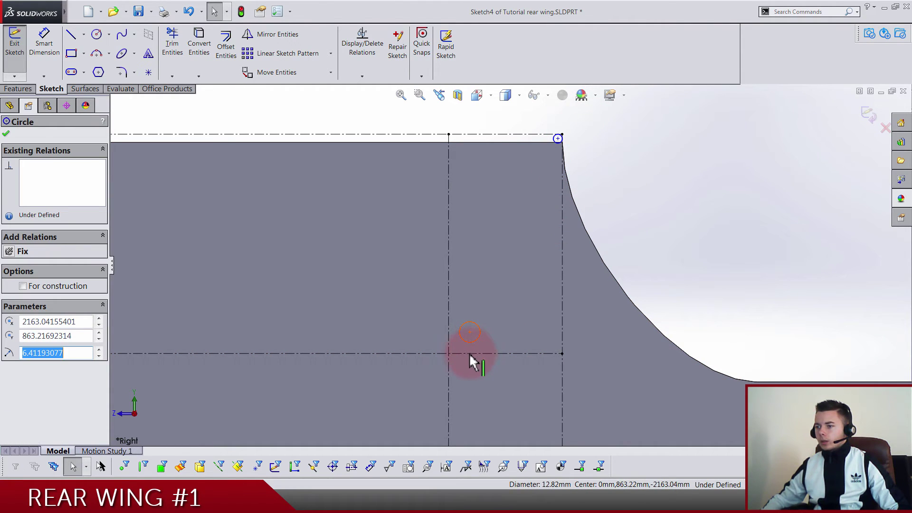
{"action": "left_click", "coordinate": [469, 353]}
{"action": "left_click", "coordinate": [477, 341], "text": "ctrl"}
{"action": "left_click", "coordinate": [503, 304]}
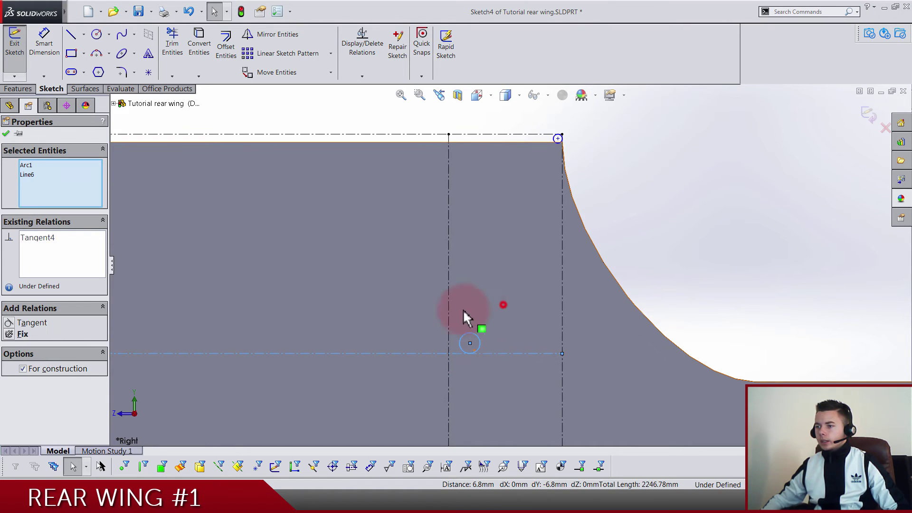
{"action": "left_click", "coordinate": [449, 320]}
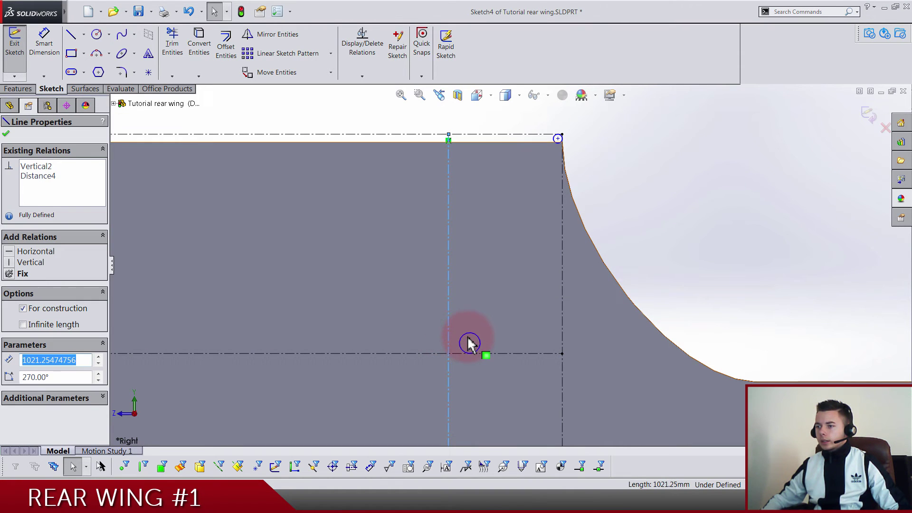
{"action": "left_click", "coordinate": [469, 336], "text": "ctrl"}
{"action": "left_click", "coordinate": [498, 281]}
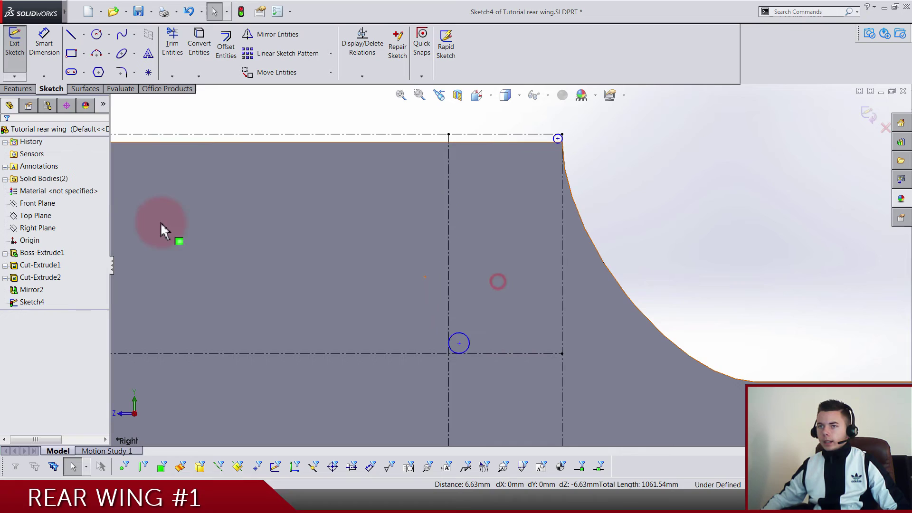
{"action": "left_click", "coordinate": [44, 59]}
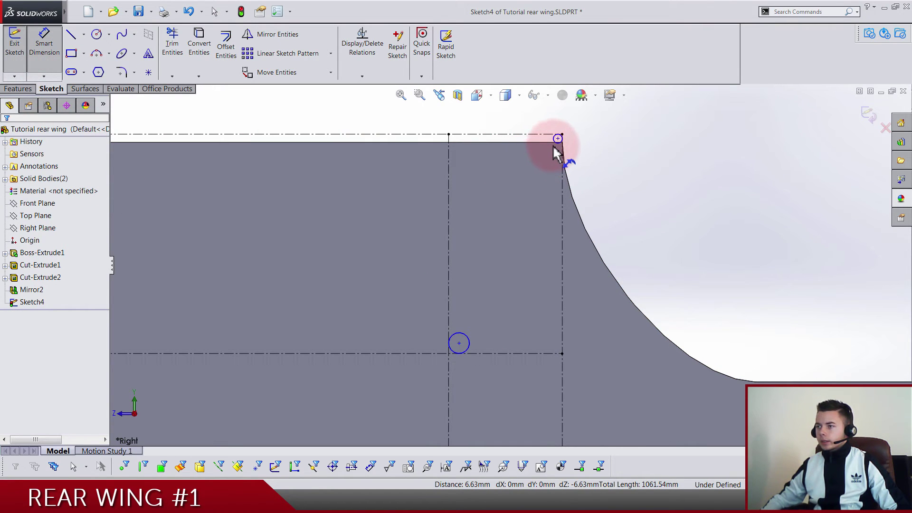
{"action": "left_click", "coordinate": [556, 142]}
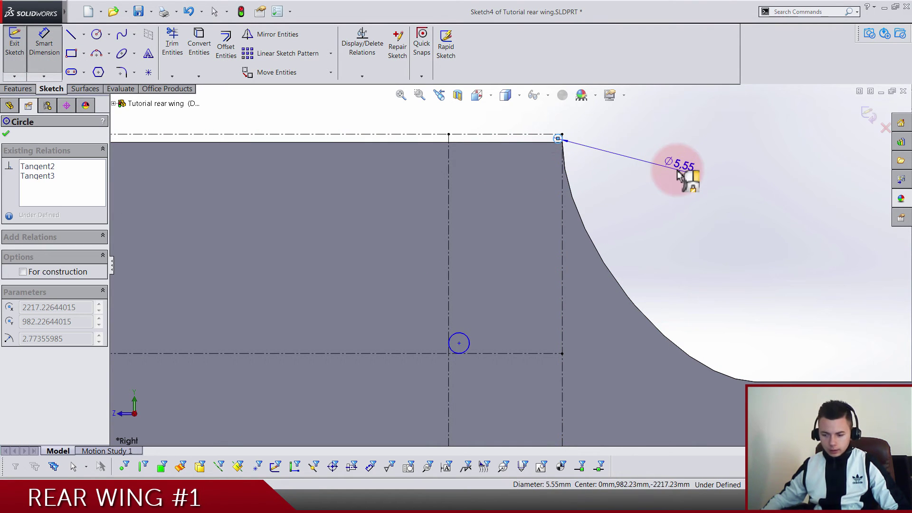
Step: Set the corner circle's diameter to 2.5 mm and the lower circle's diameter to 5 mm
{"action": "left_click", "coordinate": [679, 175]}
{"action": "type", "text": "2.5"}
{"action": "key", "text": "Return"}
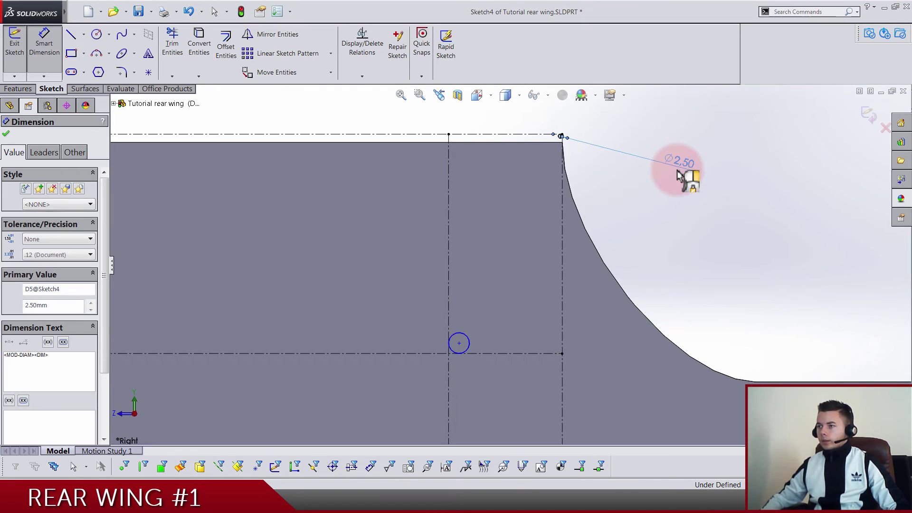
{"action": "left_click", "coordinate": [637, 189]}
{"action": "left_click", "coordinate": [469, 341]}
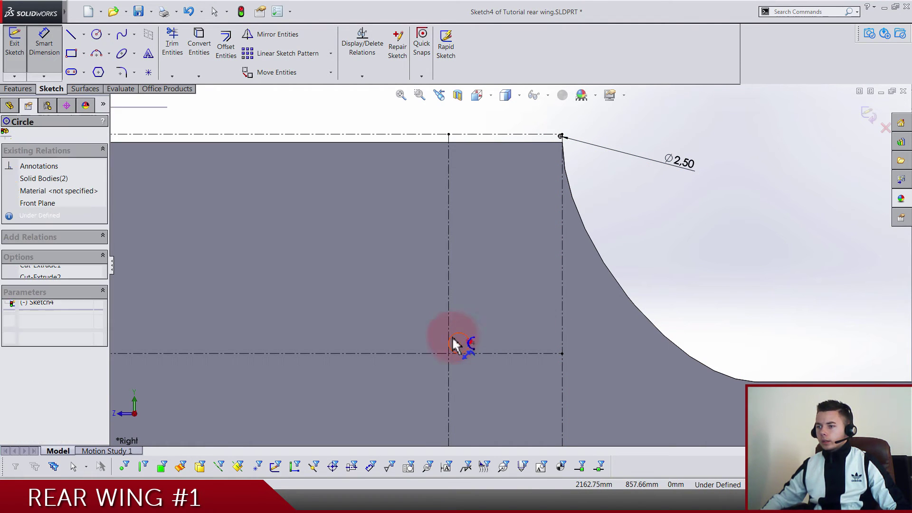
{"action": "left_click", "coordinate": [327, 322]}
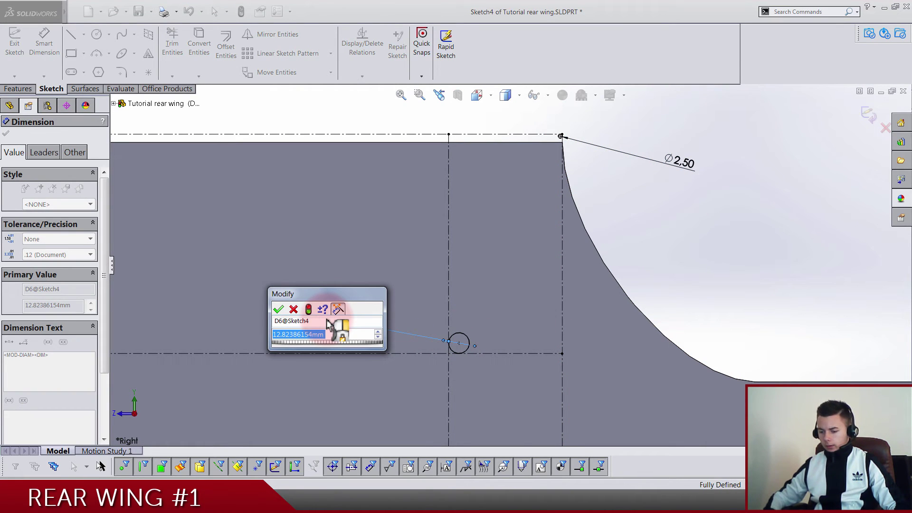
{"action": "type", "text": "5"}
{"action": "key", "text": "Return"}
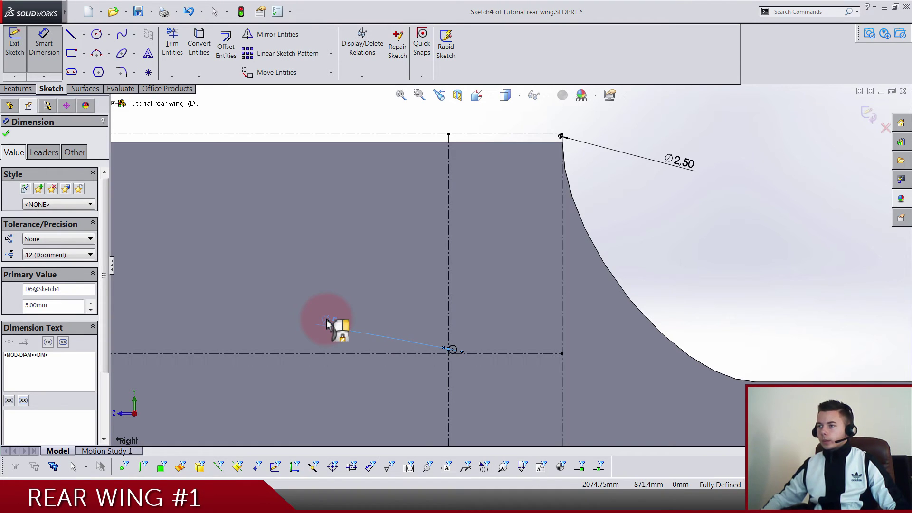
{"action": "left_click", "coordinate": [326, 283]}
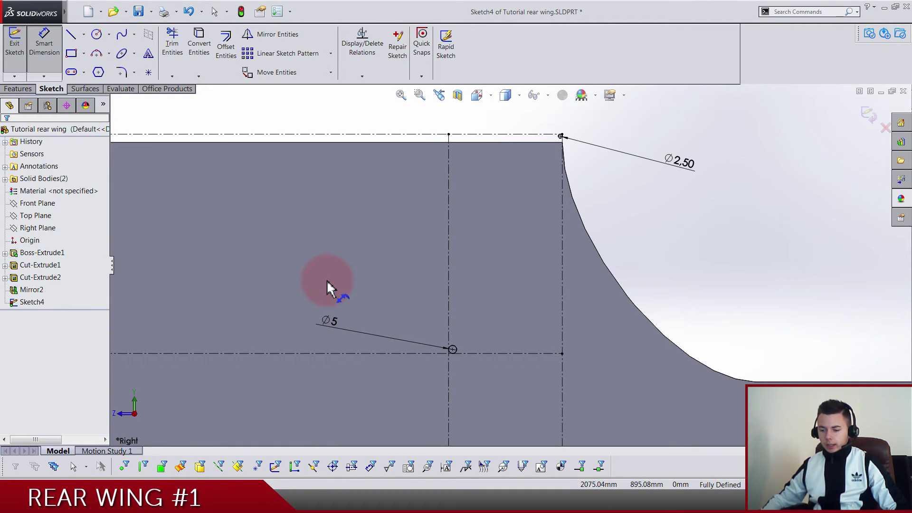
{"action": "key", "text": "Escape"}
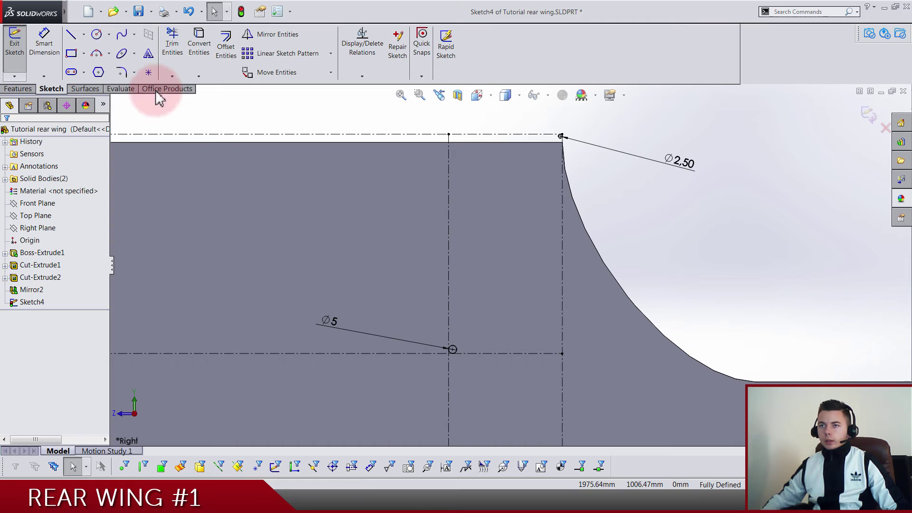
Step: Draw a two-point spline from the top corner down toward the Ø5 circle
{"action": "left_click", "coordinate": [122, 37]}
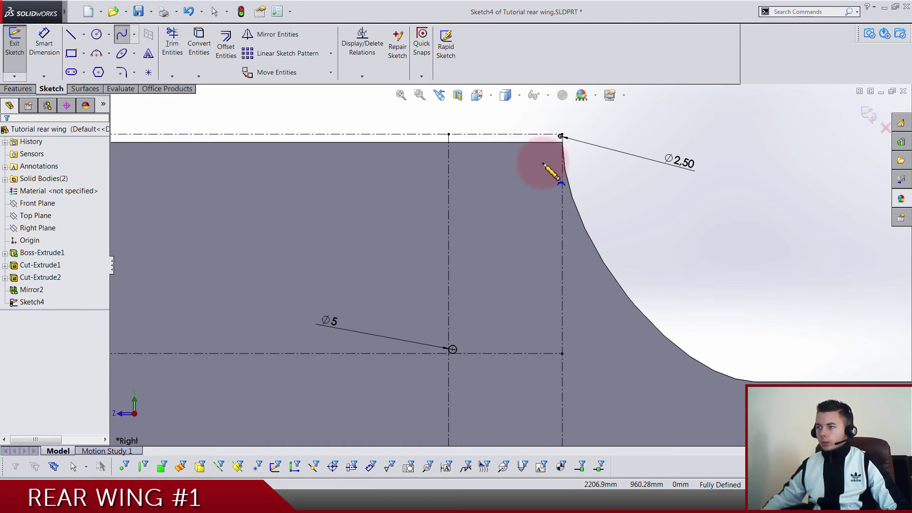
{"action": "left_click", "coordinate": [548, 149]}
{"action": "left_click_drag", "start_coordinate": [511, 242], "coordinate": [455, 331]}
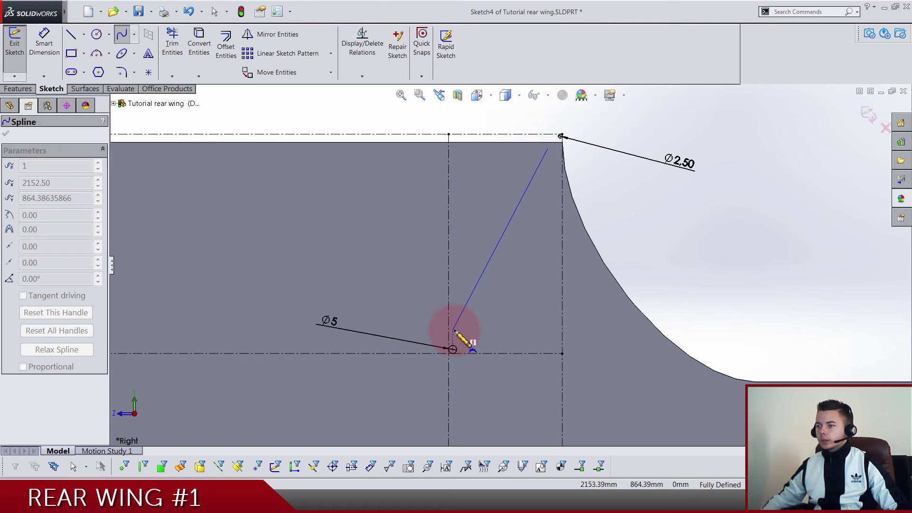
{"action": "mouse_move", "coordinate": [455, 331]}
{"action": "left_mouse_down"}
{"action": "mouse_move", "coordinate": [421, 304]}
{"action": "mouse_move", "coordinate": [338, 297]}
{"action": "mouse_move", "coordinate": [331, 269]}
{"action": "left_mouse_up"}
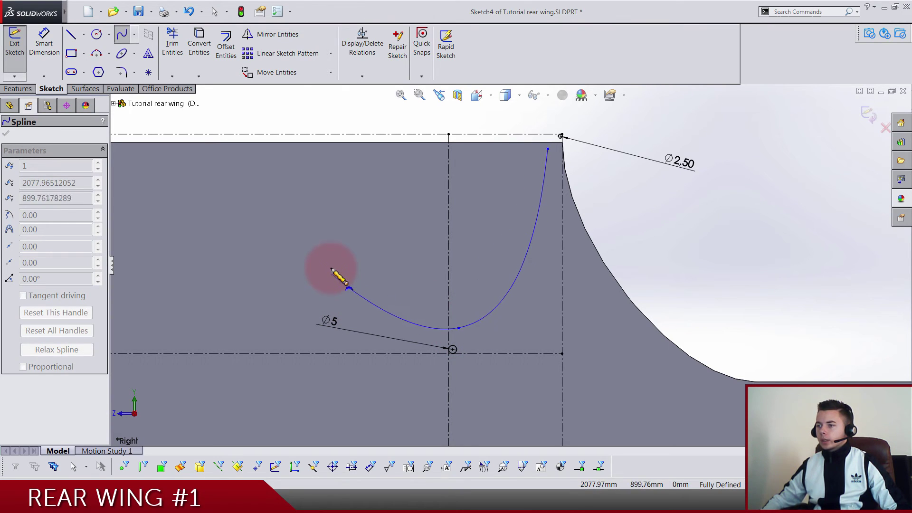
{"action": "key", "text": "Escape"}
{"action": "scroll", "coordinate": [553, 143], "scroll_direction": "down", "scroll_amount": 5}
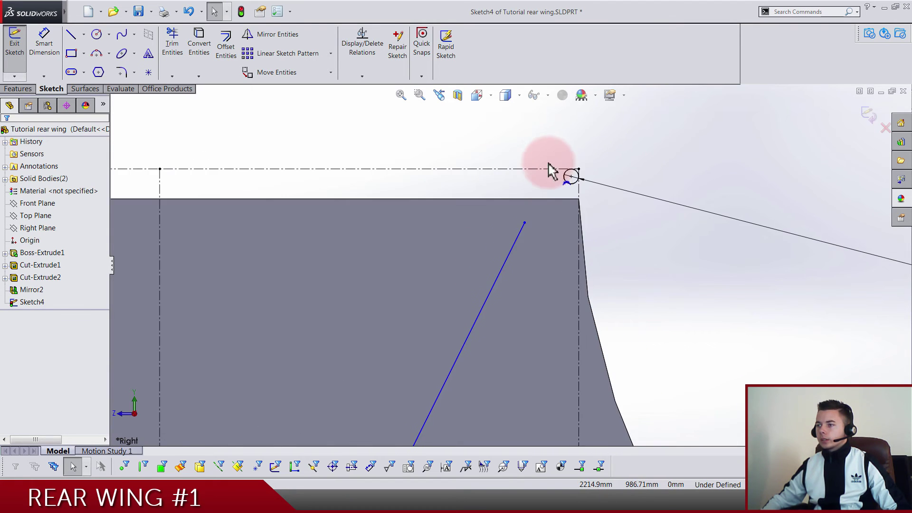
{"action": "scroll", "coordinate": [552, 171], "scroll_direction": "down", "scroll_amount": 2}
Step: Snap the spline's endpoints onto the Ø2.50 corner point and the Ø5 circle
{"action": "left_click", "coordinate": [510, 259]}
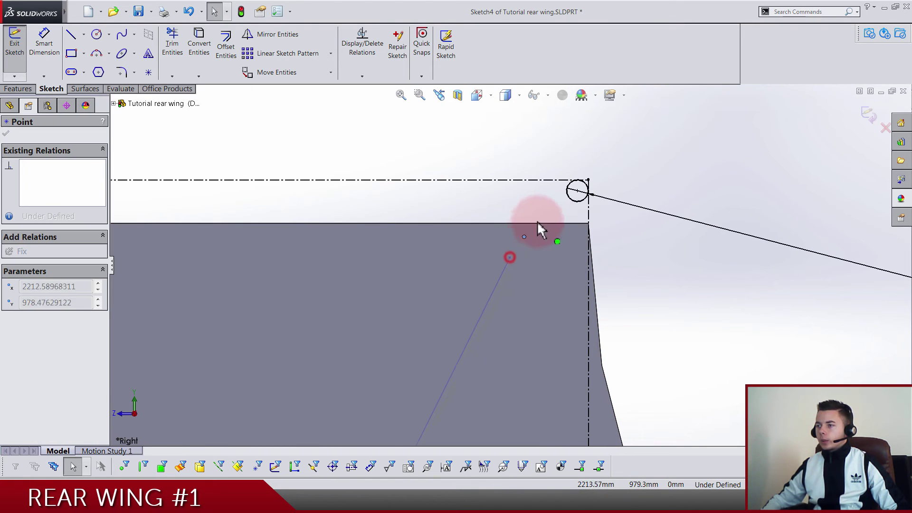
{"action": "left_click_drag", "start_coordinate": [559, 200], "coordinate": [576, 191]}
{"action": "key", "text": "Escape"}
{"action": "scroll", "coordinate": [448, 366], "scroll_direction": "up", "scroll_amount": 3}
{"action": "scroll", "coordinate": [494, 250], "scroll_direction": "down", "scroll_amount": 5}
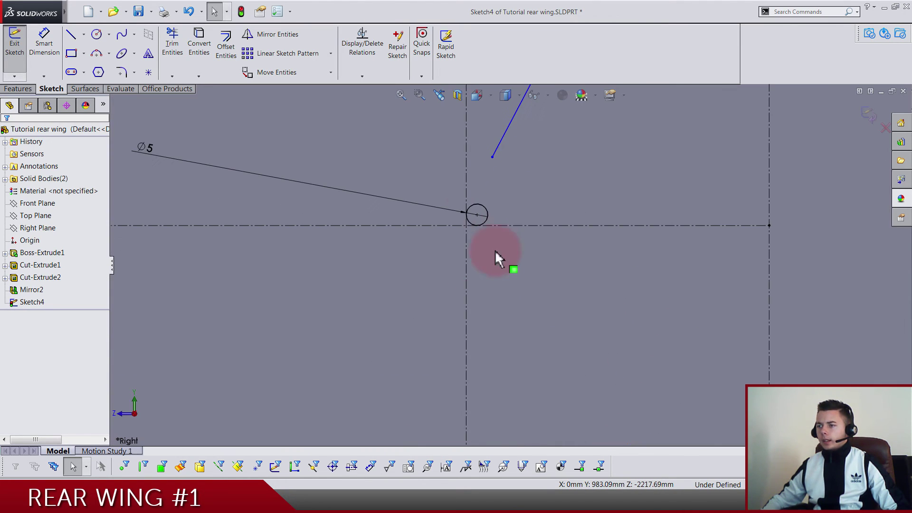
{"action": "scroll", "coordinate": [494, 200], "scroll_direction": "down", "scroll_amount": 5}
{"action": "left_click_drag", "start_coordinate": [503, 163], "coordinate": [432, 315]}
{"action": "key", "text": "Escape"}
{"action": "scroll", "coordinate": [414, 285], "scroll_direction": "up", "scroll_amount": 3}
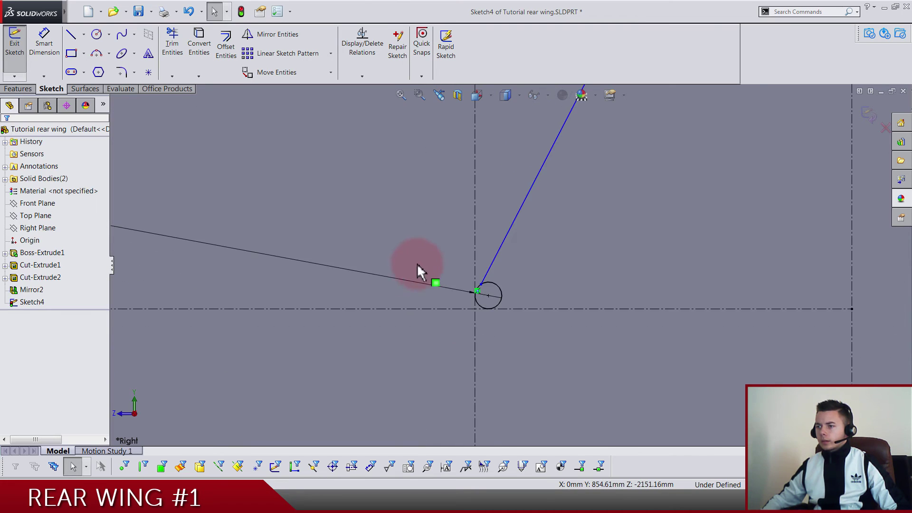
{"action": "scroll", "coordinate": [526, 205], "scroll_direction": "down", "scroll_amount": 5}
{"action": "scroll", "coordinate": [531, 202], "scroll_direction": "down", "scroll_amount": 3}
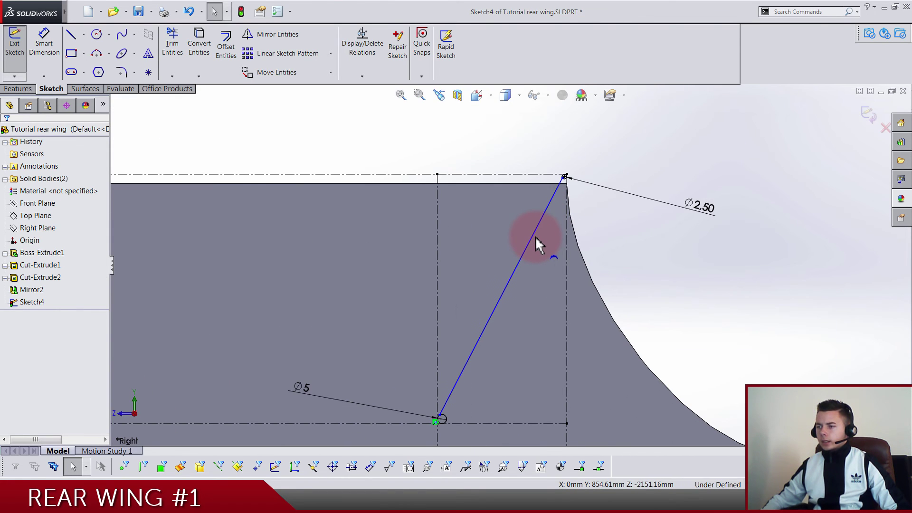
{"action": "left_click", "coordinate": [530, 238]}
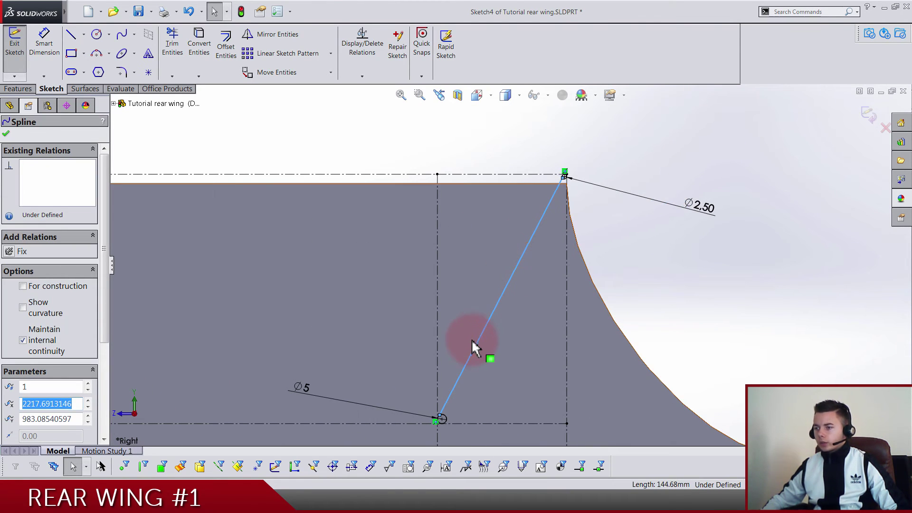
Step: Dimension the spline's top and lower tangent handles to lengths 250 and 65
{"action": "left_click", "coordinate": [476, 351]}
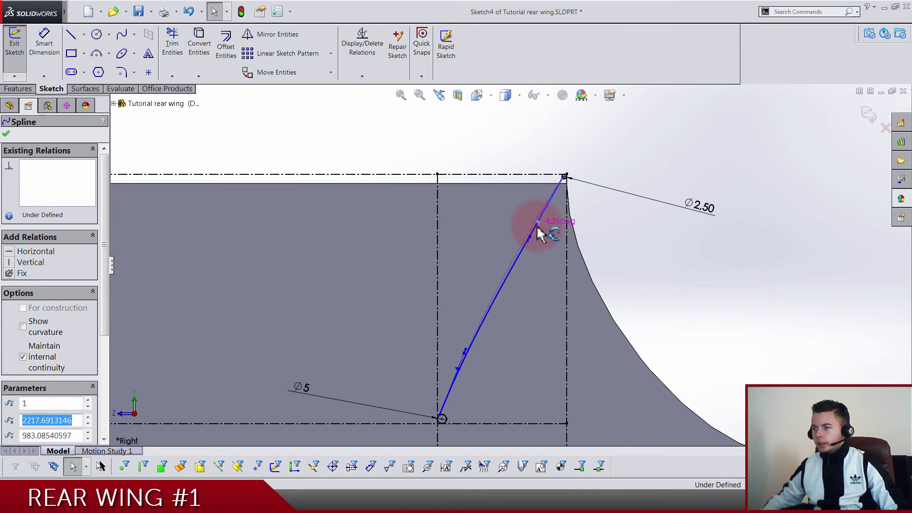
{"action": "left_click", "coordinate": [595, 252]}
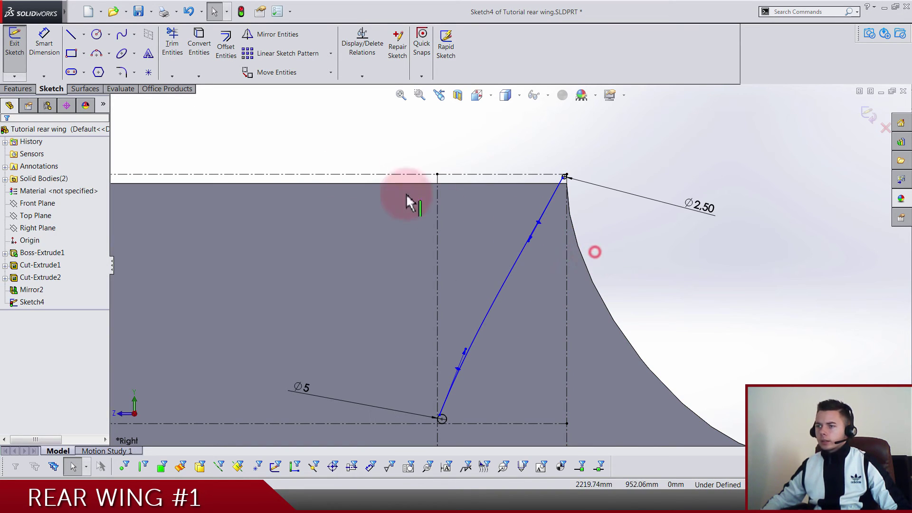
{"action": "left_click", "coordinate": [44, 52]}
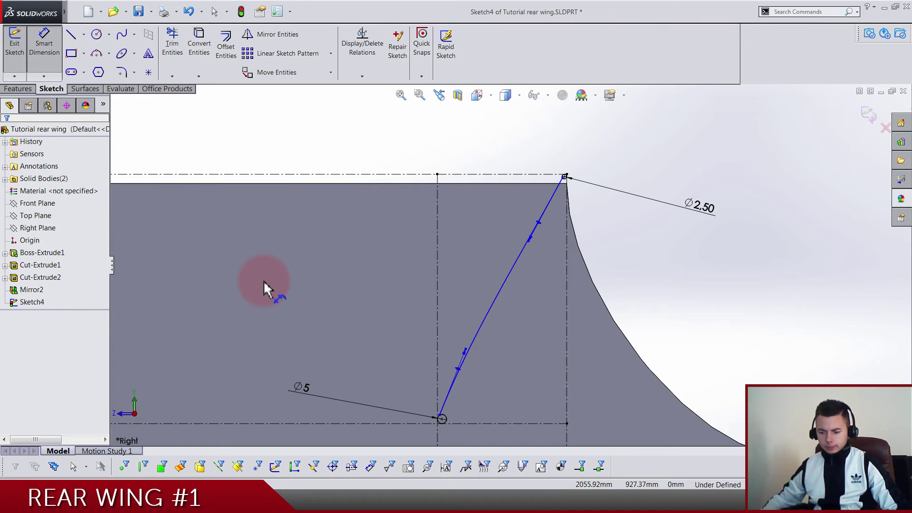
{"action": "left_click", "coordinate": [532, 238]}
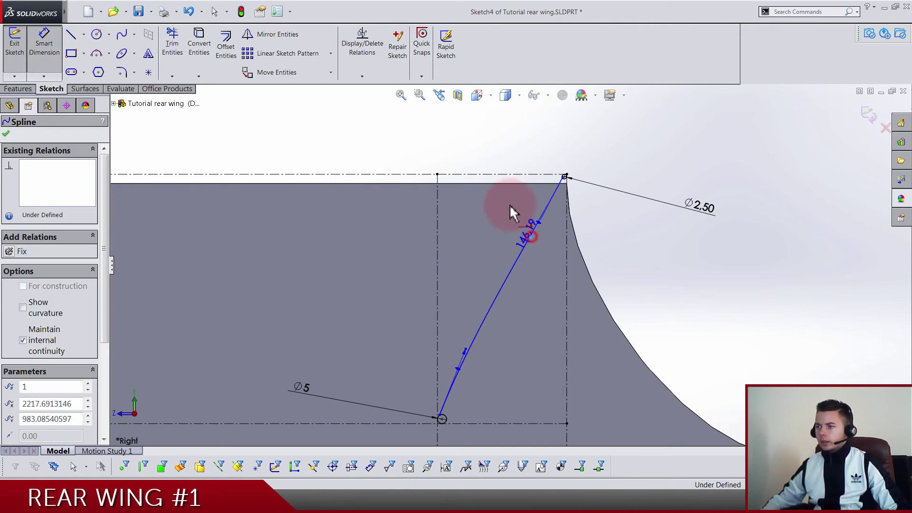
{"action": "left_click", "coordinate": [491, 151]}
{"action": "type", "text": "250"}
{"action": "key", "text": "Return"}
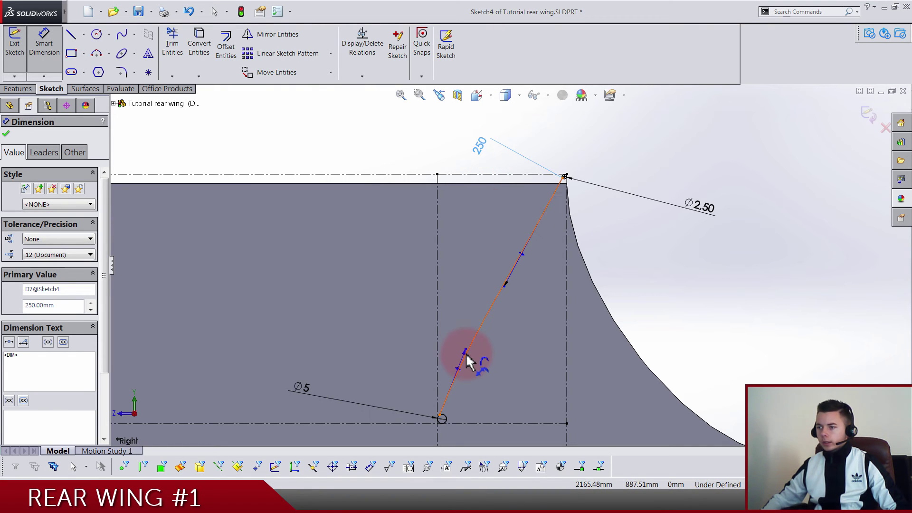
{"action": "left_click_drag", "start_coordinate": [466, 352], "coordinate": [332, 260]}
{"action": "left_click", "coordinate": [332, 259]}
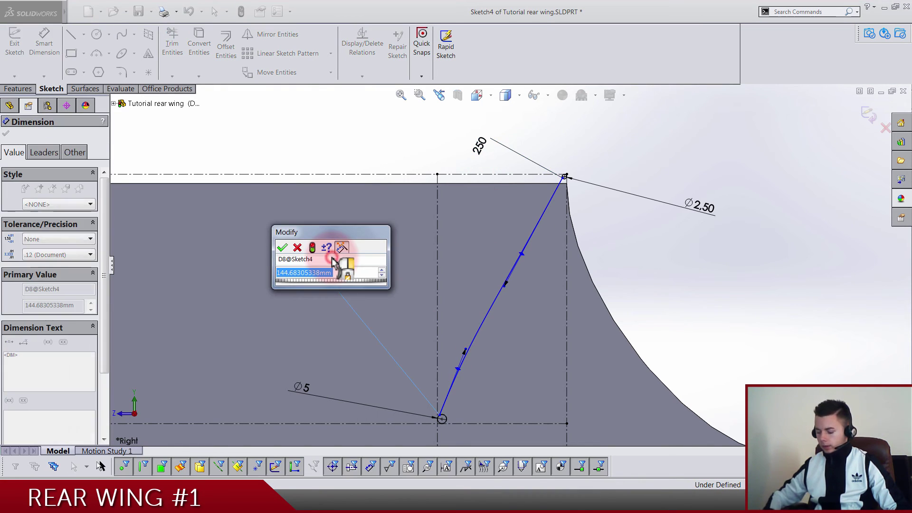
{"action": "type", "text": "65"}
{"action": "key", "text": "Return"}
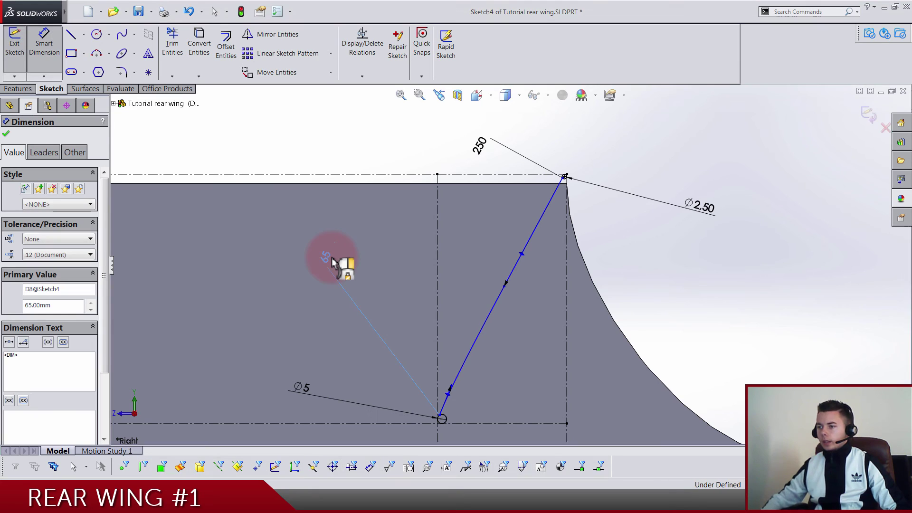
{"action": "left_click", "coordinate": [628, 259]}
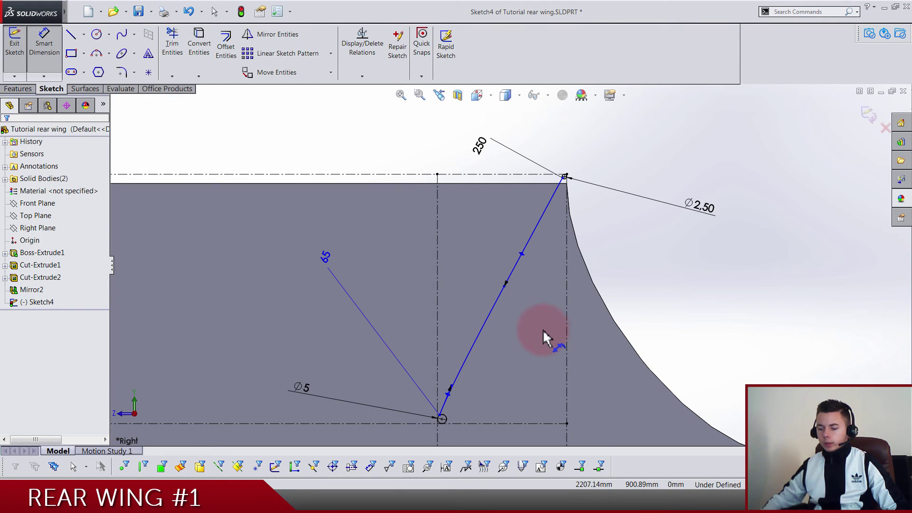
Step: Add tangent angle dimensions of 5° and 20° against the vertical centerline
{"action": "left_click", "coordinate": [450, 387]}
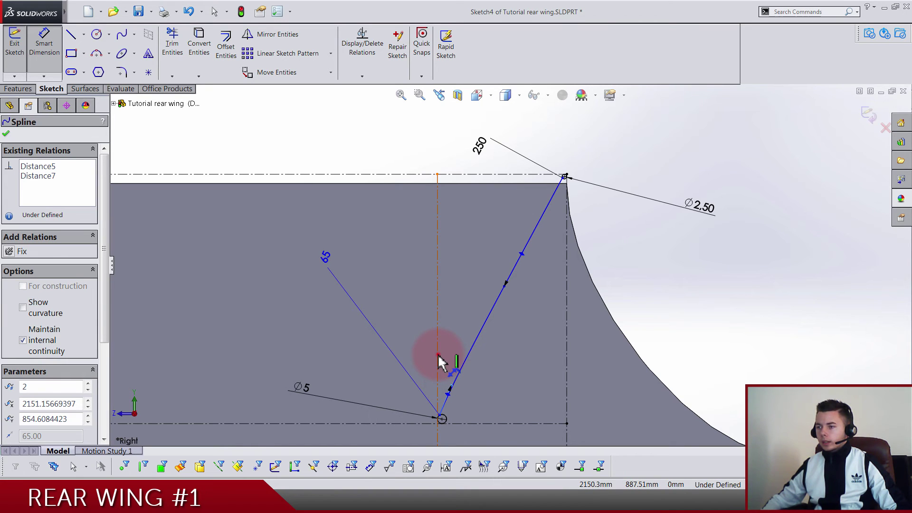
{"action": "left_click", "coordinate": [438, 356]}
{"action": "left_click", "coordinate": [457, 305]}
{"action": "key", "text": "Return"}
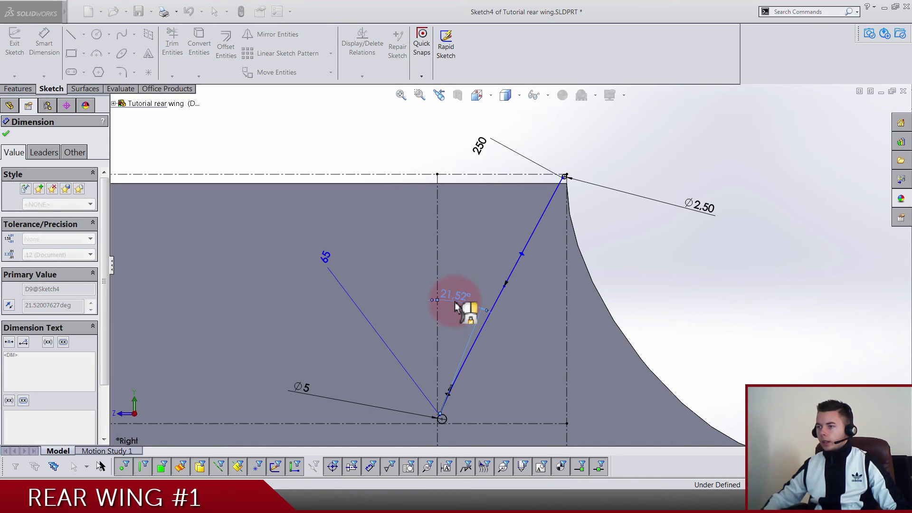
{"action": "left_click", "coordinate": [619, 270]}
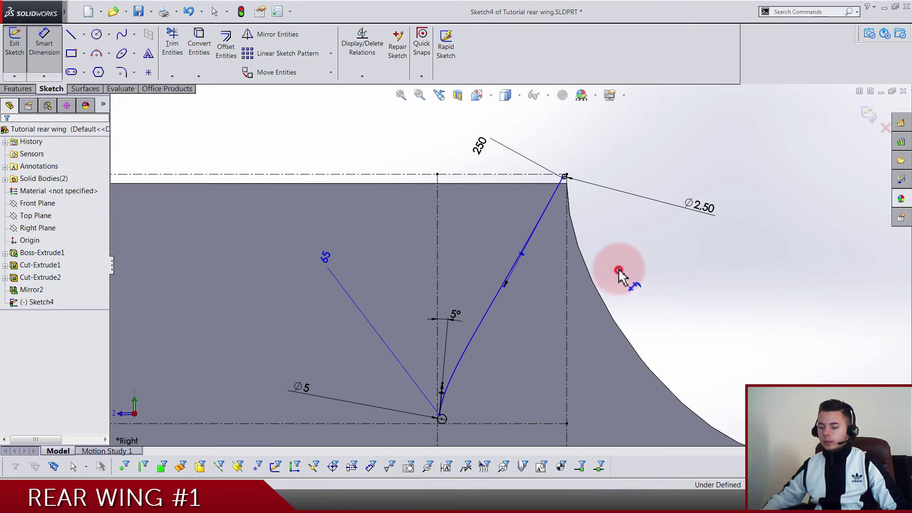
{"action": "left_click", "coordinate": [438, 262]}
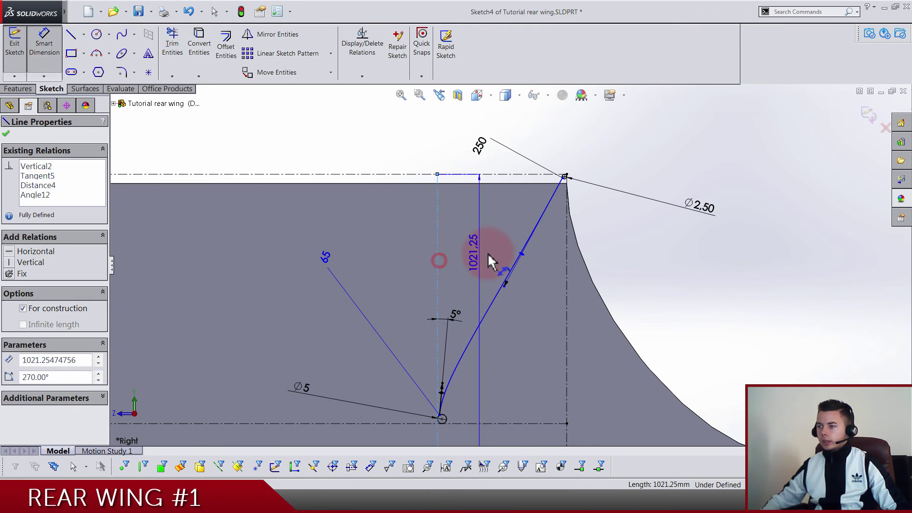
{"action": "left_click", "coordinate": [521, 256]}
{"action": "left_click", "coordinate": [490, 212]}
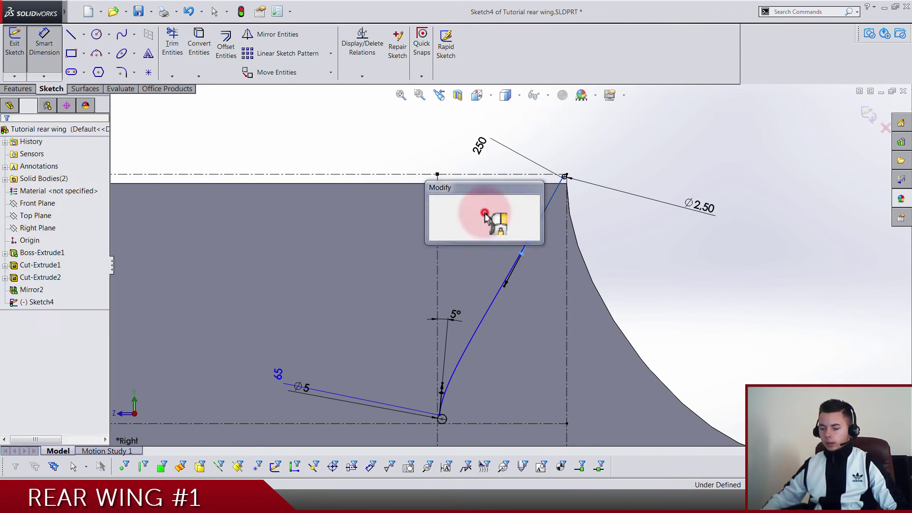
{"action": "type", "text": "20"}
{"action": "key", "text": "Return"}
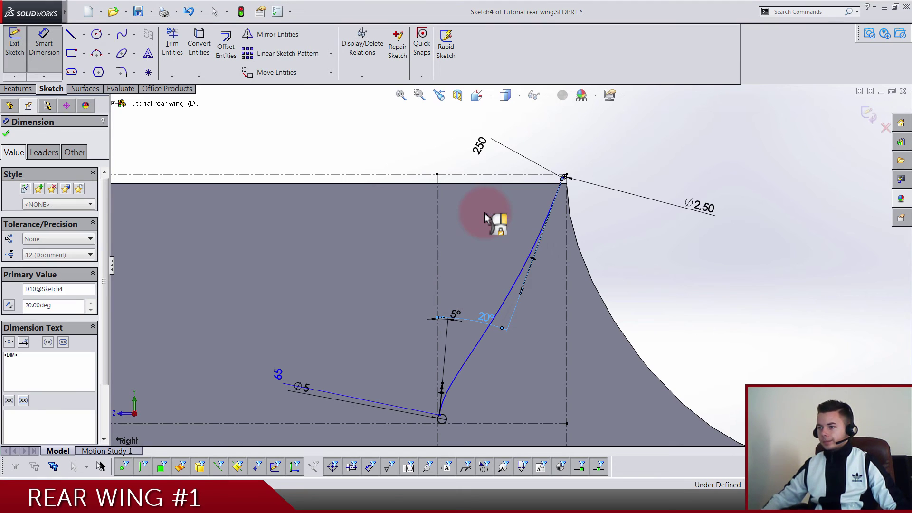
Step: Place the pending angle dimension and stop dimensioning
{"action": "left_click", "coordinate": [636, 283]}
{"action": "left_click", "coordinate": [565, 178]}
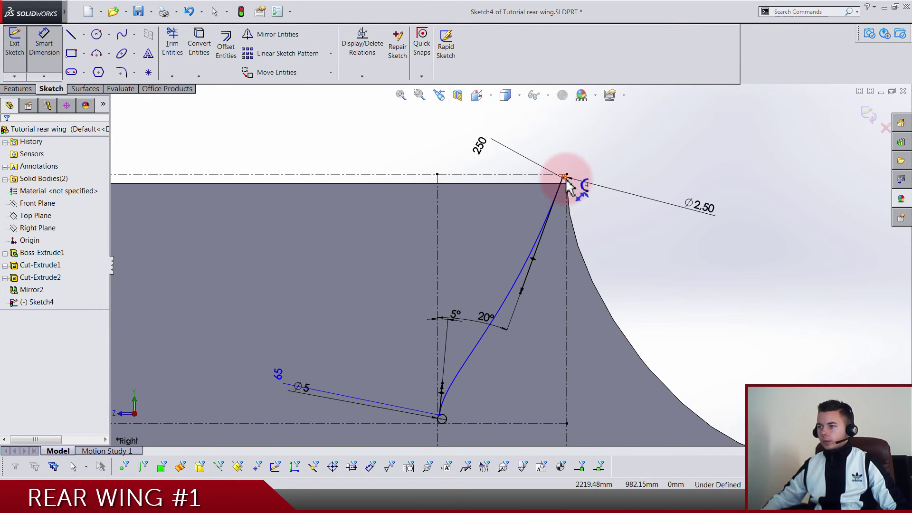
{"action": "scroll", "coordinate": [504, 331], "scroll_direction": "down", "scroll_amount": 1}
{"action": "scroll", "coordinate": [427, 425], "scroll_direction": "down", "scroll_amount": 4}
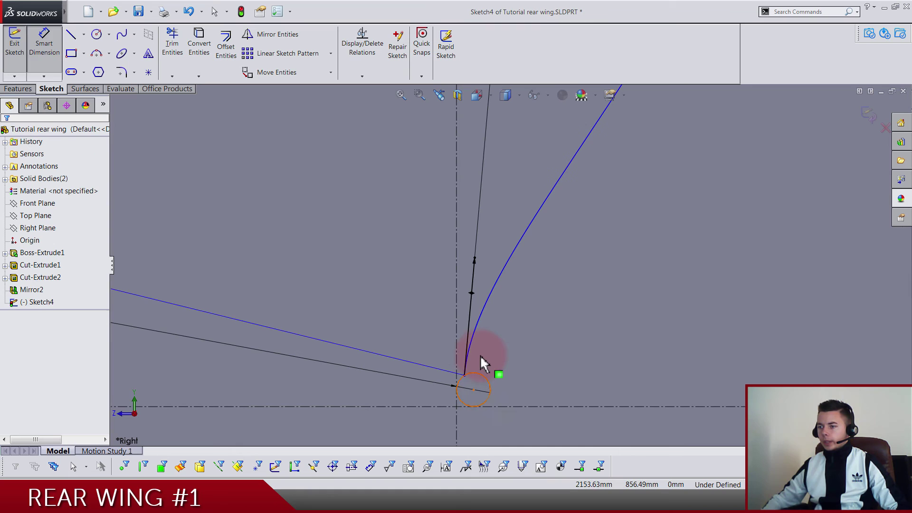
{"action": "key", "text": "Escape"}
Step: Add the chosen relation between the spline and the ⌀5 circle
{"action": "left_click", "coordinate": [474, 338]}
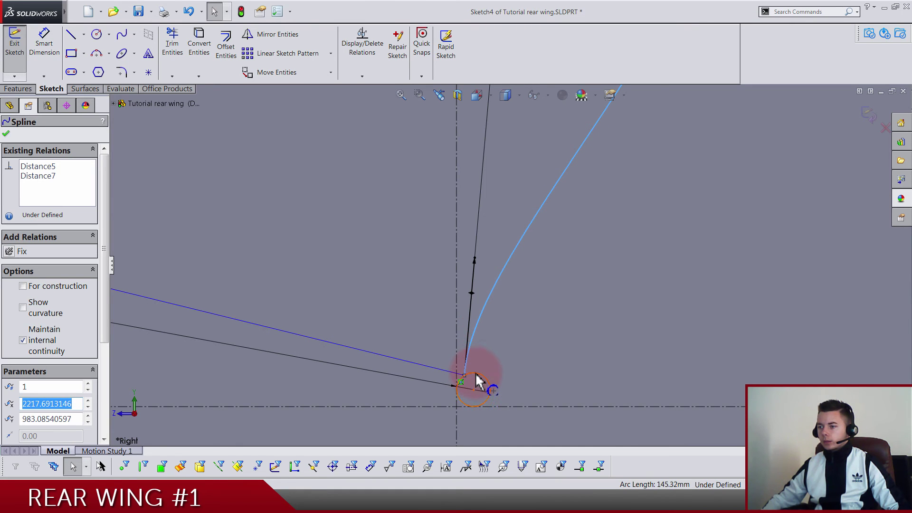
{"action": "left_click", "coordinate": [476, 377], "text": "ctrl"}
{"action": "left_click", "coordinate": [511, 322]}
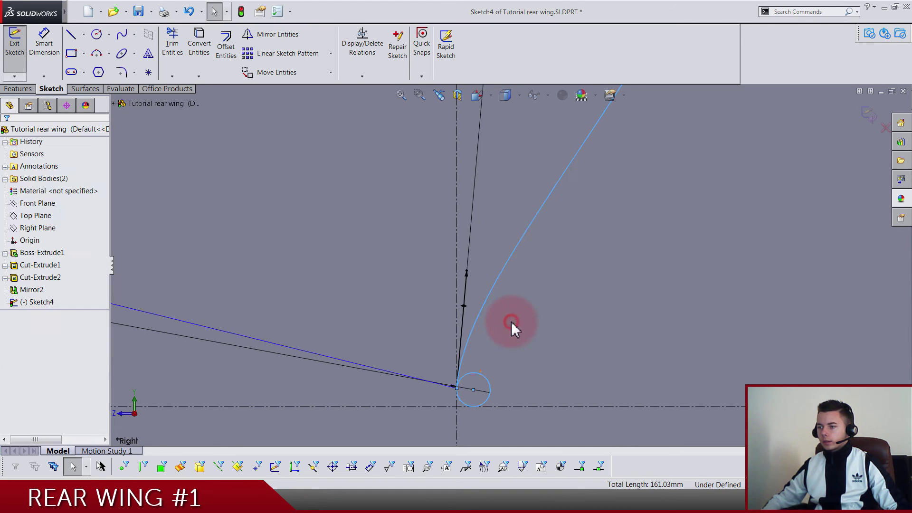
{"action": "scroll", "coordinate": [518, 313], "scroll_direction": "up", "scroll_amount": 6}
{"action": "scroll", "coordinate": [575, 176], "scroll_direction": "down", "scroll_amount": 5}
{"action": "scroll", "coordinate": [583, 152], "scroll_direction": "down", "scroll_amount": 3}
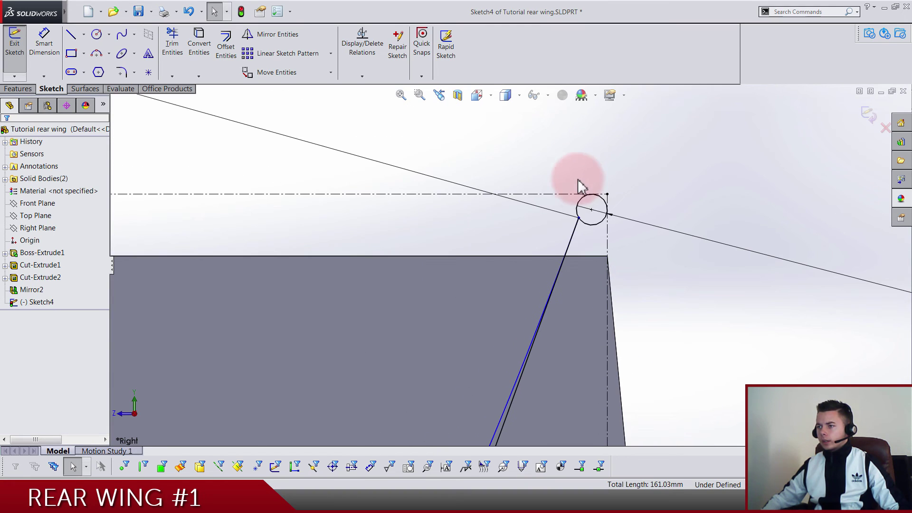
Step: Make the first spline tangent to the Ø2.50 top-corner circle
{"action": "left_click", "coordinate": [578, 204]}
{"action": "left_click", "coordinate": [573, 226], "text": "ctrl"}
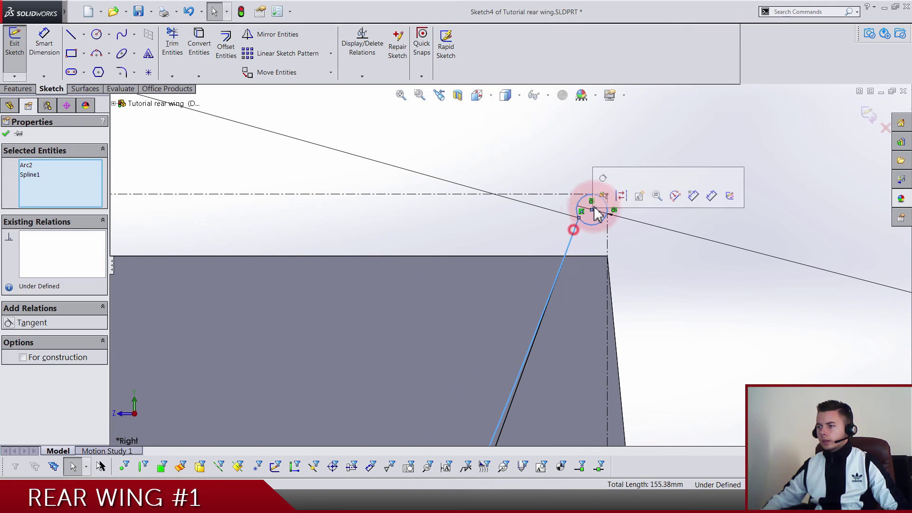
{"action": "left_click", "coordinate": [602, 197]}
{"action": "left_click", "coordinate": [605, 179]}
{"action": "scroll", "coordinate": [557, 247], "scroll_direction": "up", "scroll_amount": 1}
{"action": "scroll", "coordinate": [486, 341], "scroll_direction": "up", "scroll_amount": 3}
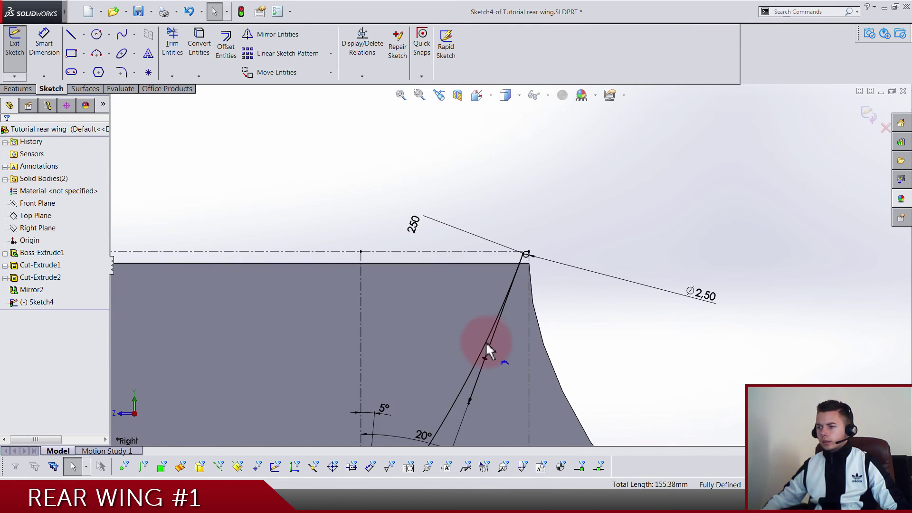
{"action": "scroll", "coordinate": [472, 383], "scroll_direction": "down", "scroll_amount": 1}
{"action": "scroll", "coordinate": [473, 382], "scroll_direction": "down", "scroll_amount": 1}
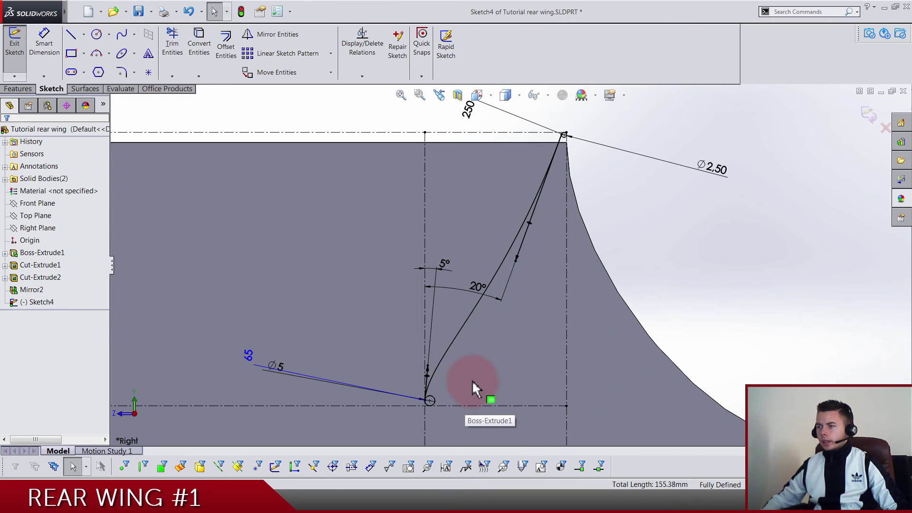
Step: Draw a two-point spline from near the lower circle up toward the top corner
{"action": "left_click", "coordinate": [121, 34]}
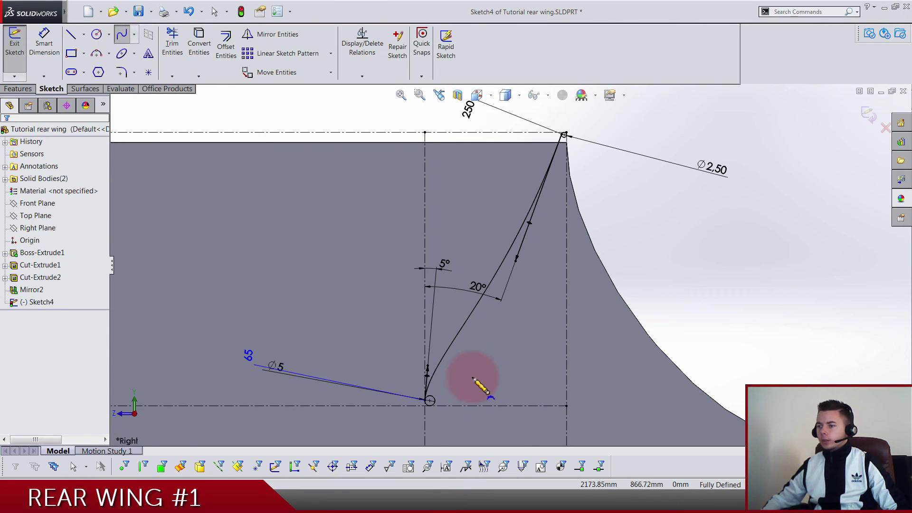
{"action": "left_click", "coordinate": [458, 396]}
{"action": "double_click", "coordinate": [594, 190]}
{"action": "key", "text": "Escape"}
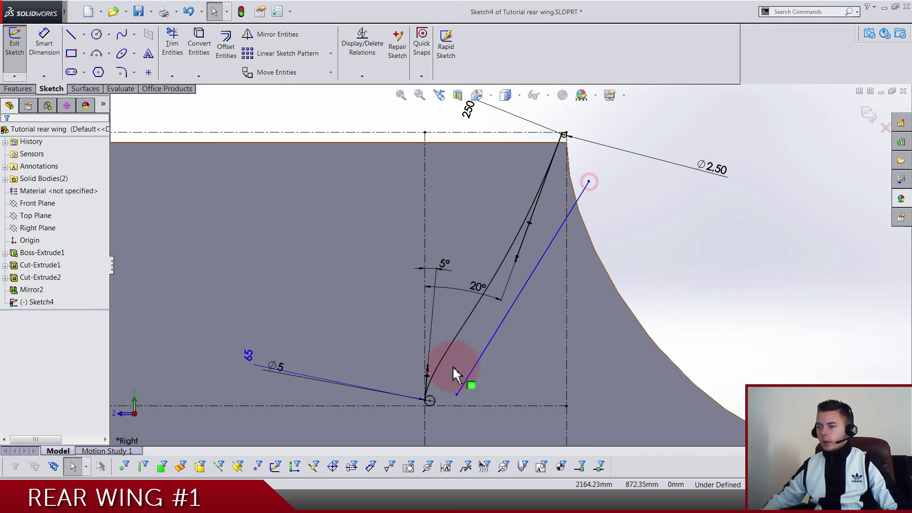
{"action": "scroll", "coordinate": [456, 385], "scroll_direction": "down", "scroll_amount": 5}
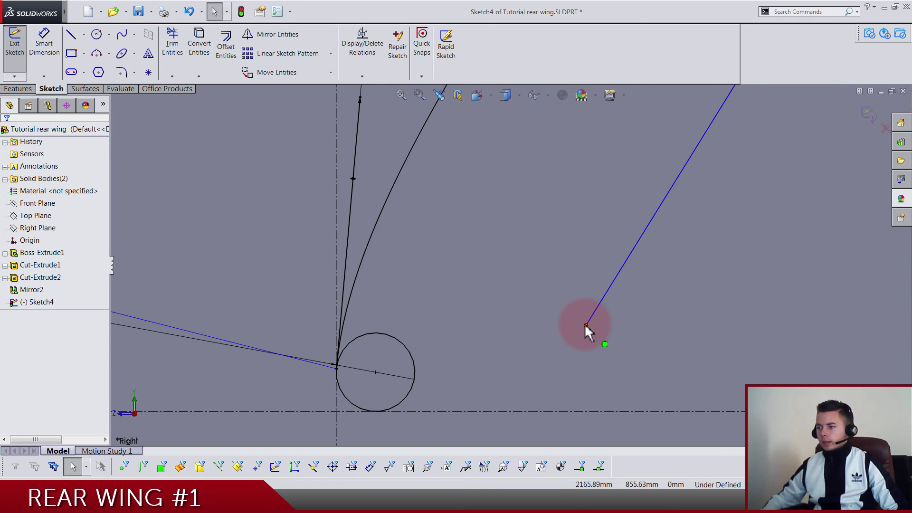
Step: Attach the spline's ends to the Ø5 lower circle and the Ø2.50 top circle
{"action": "left_click_drag", "start_coordinate": [586, 326], "coordinate": [407, 395]}
{"action": "key", "text": "Escape"}
{"action": "scroll", "coordinate": [518, 285], "scroll_direction": "up", "scroll_amount": 4}
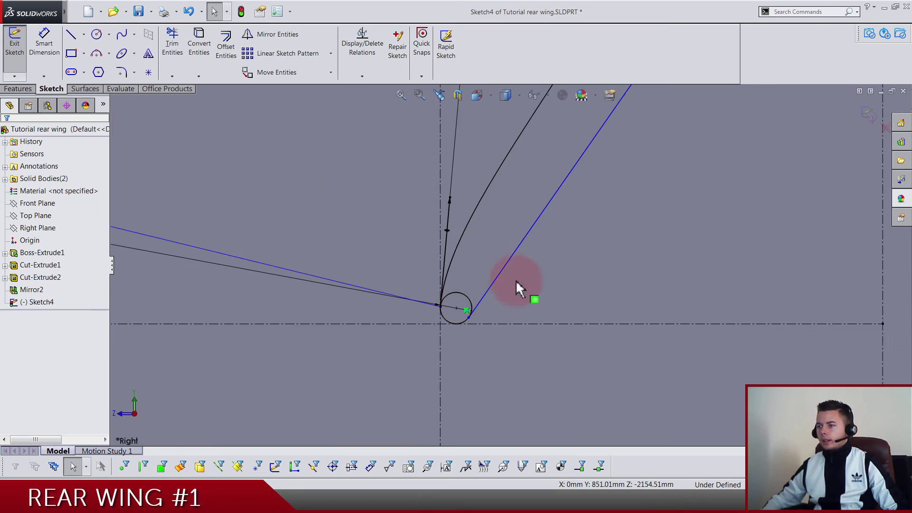
{"action": "scroll", "coordinate": [518, 285], "scroll_direction": "up", "scroll_amount": 5}
{"action": "scroll", "coordinate": [550, 183], "scroll_direction": "down", "scroll_amount": 5}
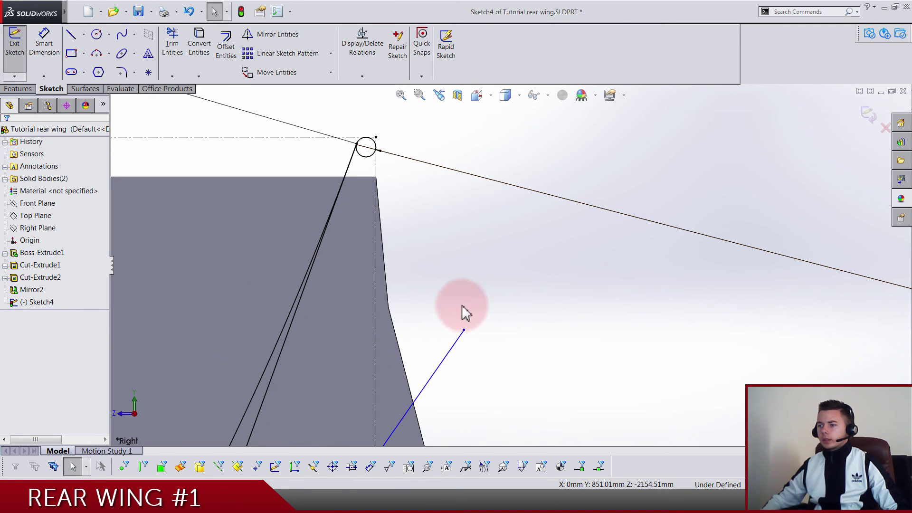
{"action": "left_click_drag", "start_coordinate": [467, 331], "coordinate": [373, 158]}
{"action": "scroll", "coordinate": [387, 169], "scroll_direction": "down", "scroll_amount": 2}
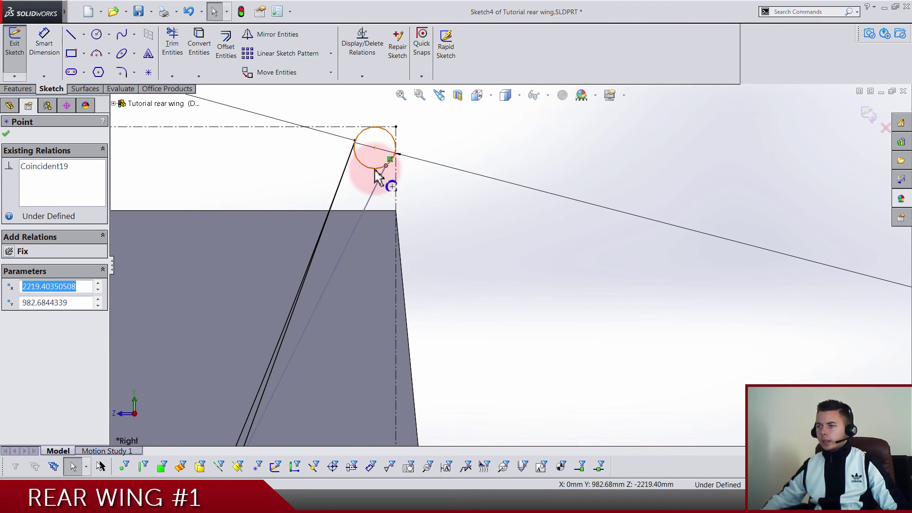
{"action": "scroll", "coordinate": [464, 236], "scroll_direction": "up", "scroll_amount": 8}
{"action": "key", "text": "Escape"}
{"action": "scroll", "coordinate": [461, 399], "scroll_direction": "down", "scroll_amount": 3}
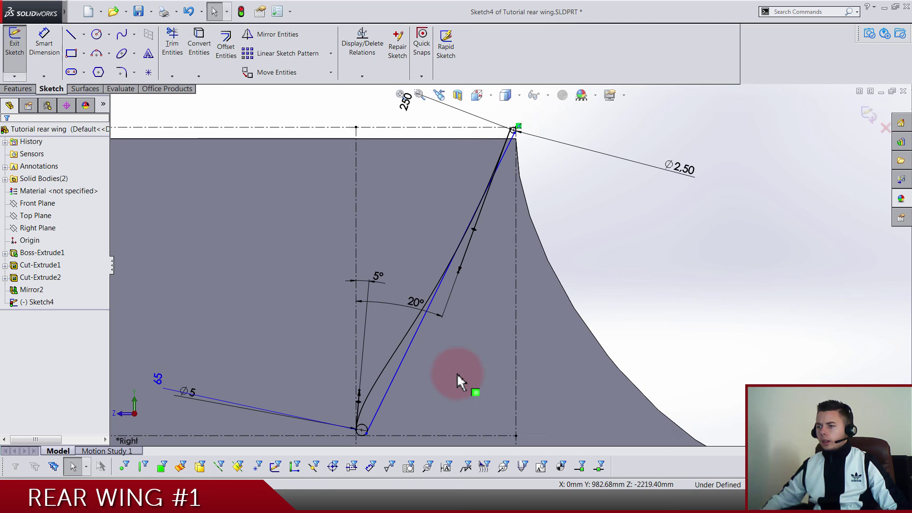
Step: Bend the new spline into a curved shape
{"action": "left_click", "coordinate": [409, 348]}
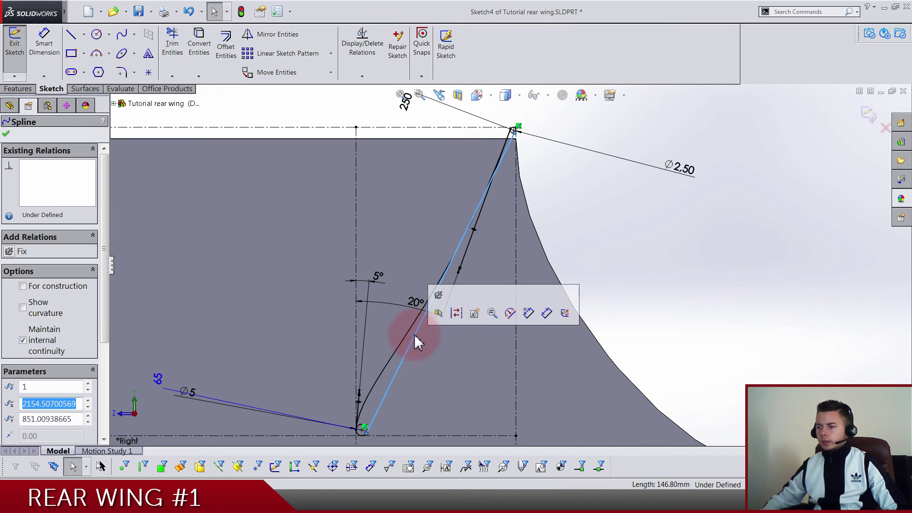
{"action": "left_click_drag", "start_coordinate": [409, 348], "coordinate": [497, 195]}
{"action": "left_click", "coordinate": [586, 217]}
{"action": "scroll", "coordinate": [510, 251], "scroll_direction": "up", "scroll_amount": 2}
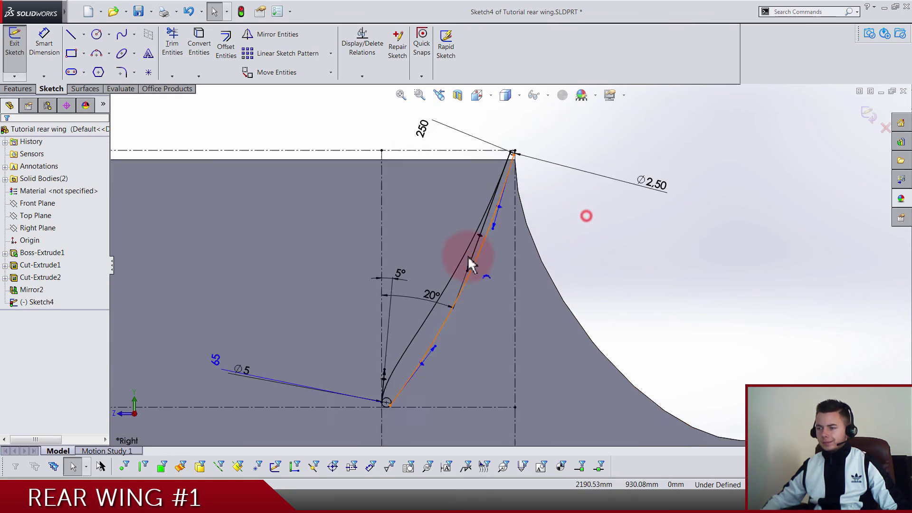
{"action": "scroll", "coordinate": [469, 264], "scroll_direction": "up", "scroll_amount": 2}
{"action": "left_click", "coordinate": [42, 59]}
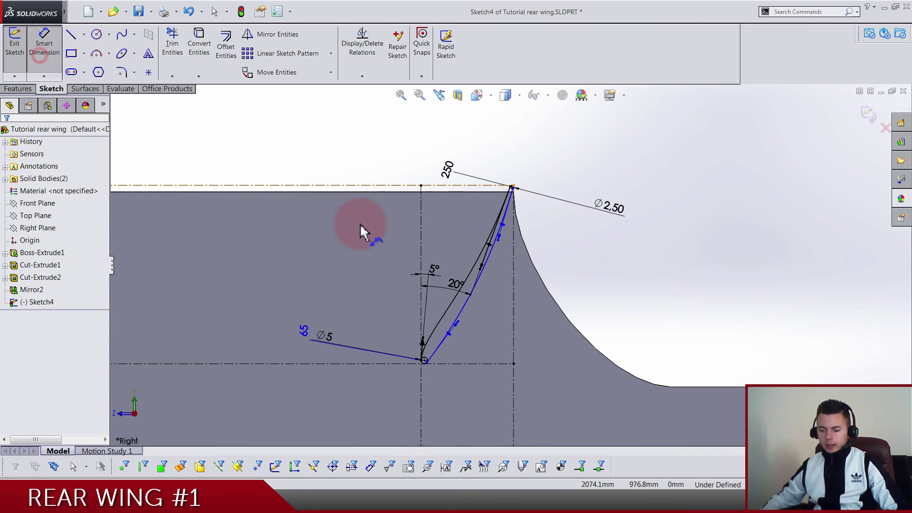
Step: Dimension the spline's lower tangent at 20° to the horizontal centreline
{"action": "scroll", "coordinate": [471, 328], "scroll_direction": "down", "scroll_amount": 3}
{"action": "left_click", "coordinate": [449, 362]}
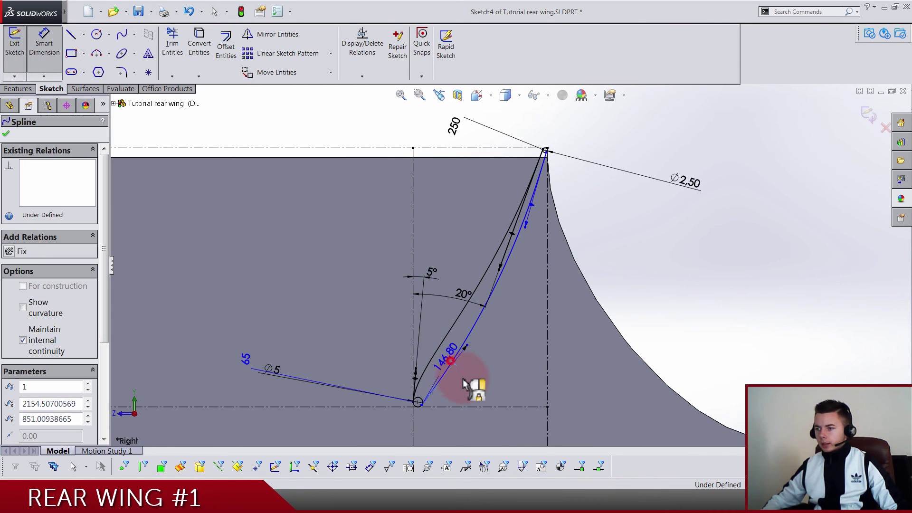
{"action": "left_click", "coordinate": [473, 407]}
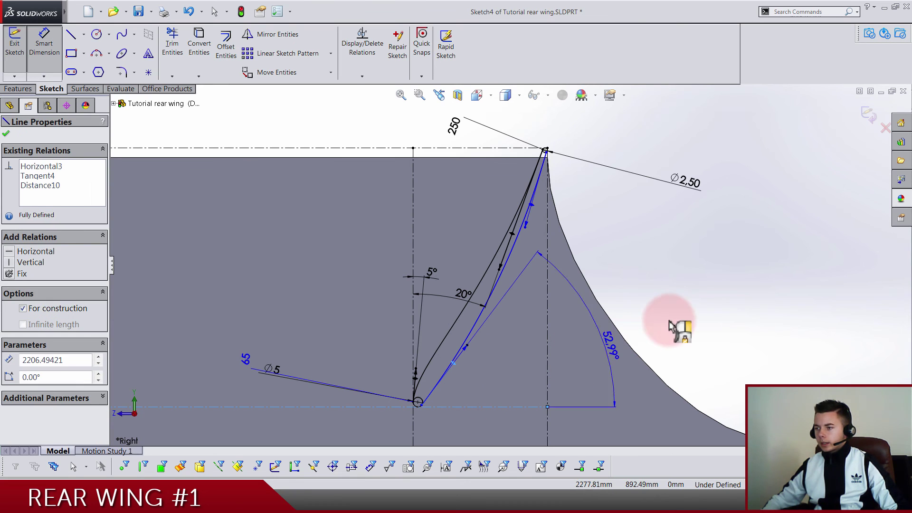
{"action": "left_click", "coordinate": [682, 322]}
{"action": "type", "text": "20"}
{"action": "key", "text": "Return"}
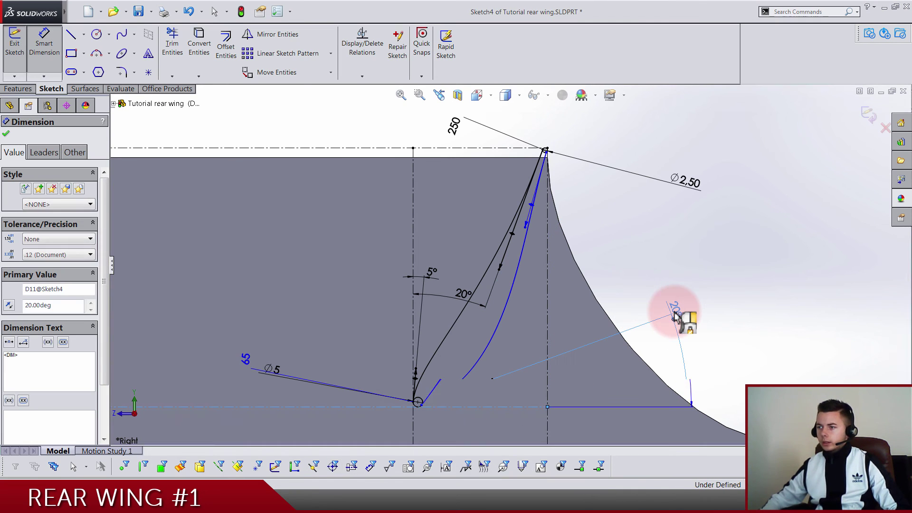
{"action": "left_click", "coordinate": [627, 259]}
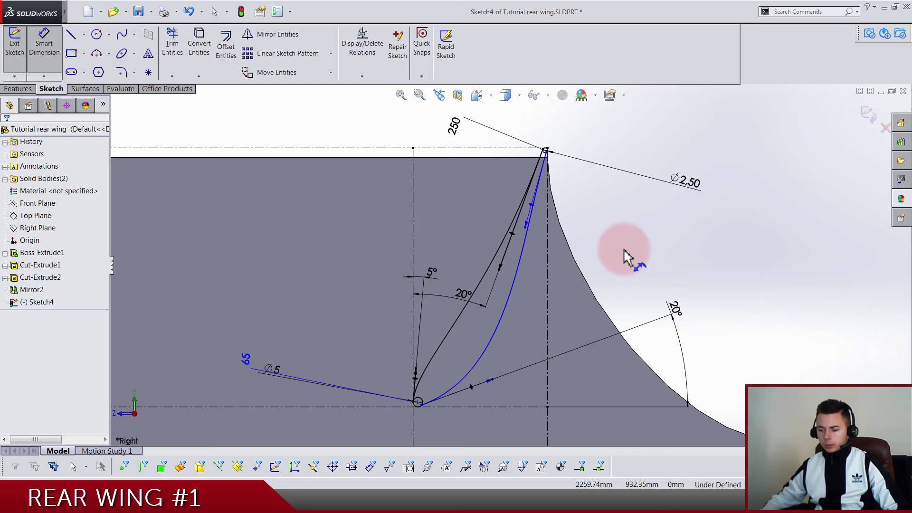
Step: Dimension the spline's upper tangent at 15° to the vertical centreline
{"action": "left_click", "coordinate": [548, 238]}
{"action": "left_click", "coordinate": [526, 224]}
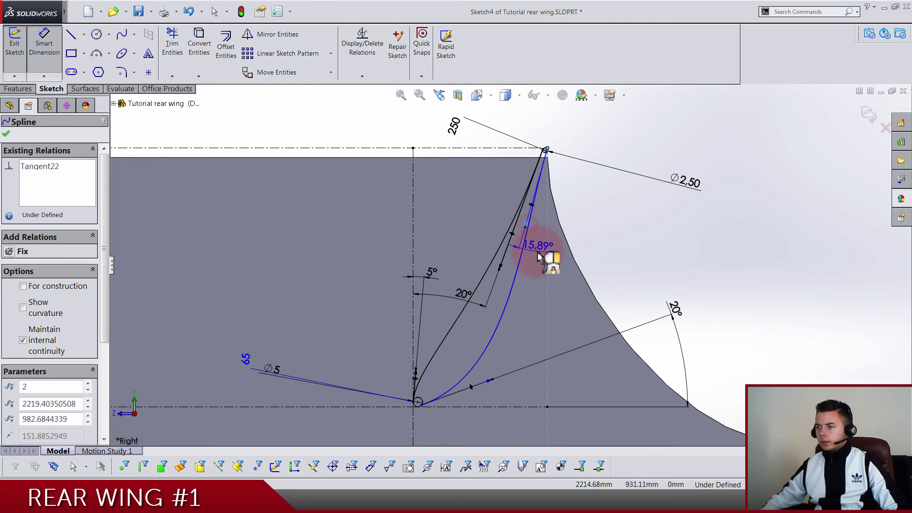
{"action": "left_click", "coordinate": [539, 257]}
{"action": "type", "text": "15.00deg"}
{"action": "key", "text": "Return"}
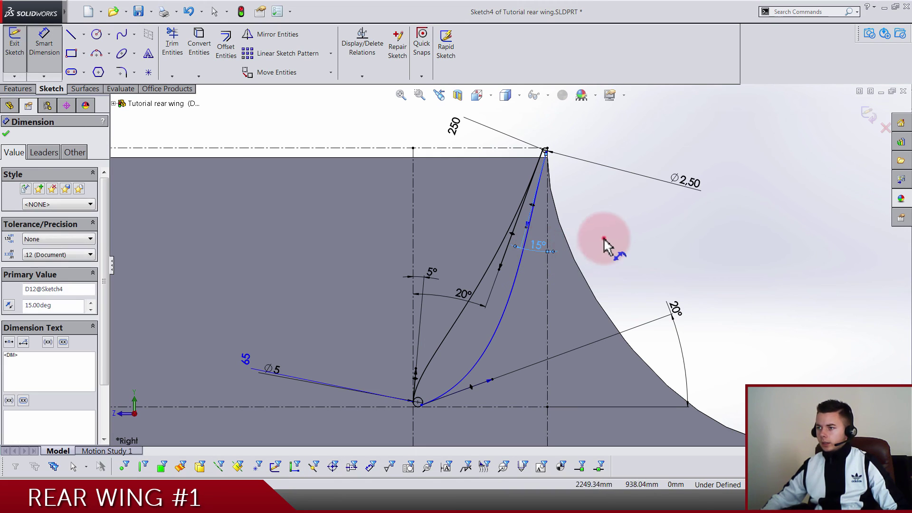
{"action": "left_click", "coordinate": [604, 239]}
Step: Set the tangent handle lengths to 170 at the top and 50 at the bottom
{"action": "left_click", "coordinate": [526, 226]}
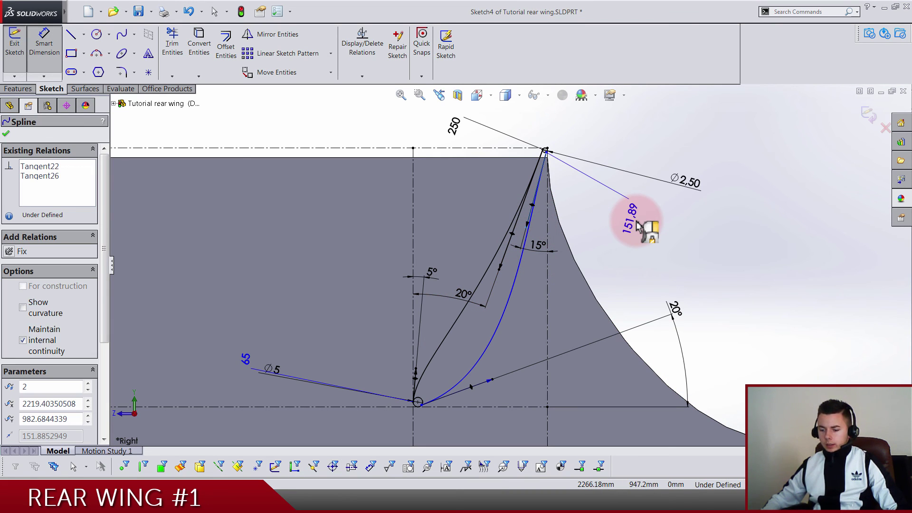
{"action": "left_click", "coordinate": [639, 226]}
{"action": "type", "text": "170"}
{"action": "key", "text": "Return"}
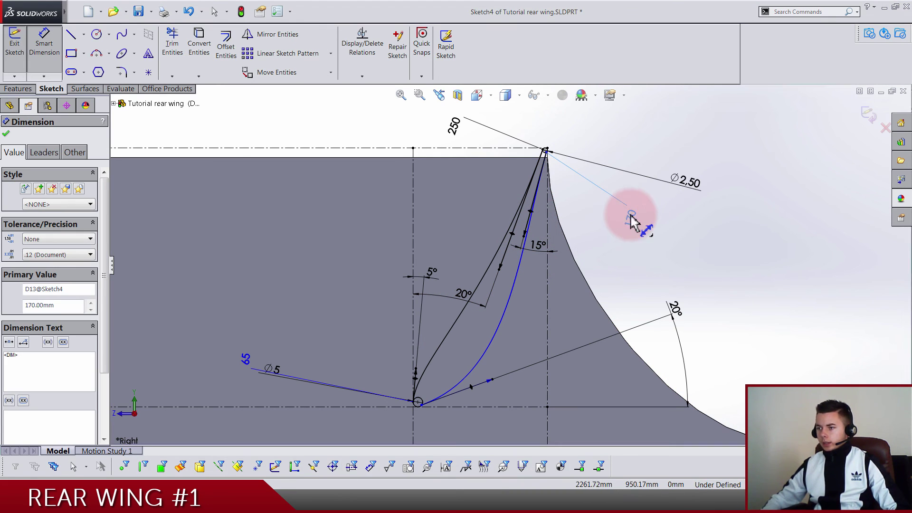
{"action": "left_click", "coordinate": [500, 357]}
{"action": "scroll", "coordinate": [489, 399], "scroll_direction": "up", "scroll_amount": 2}
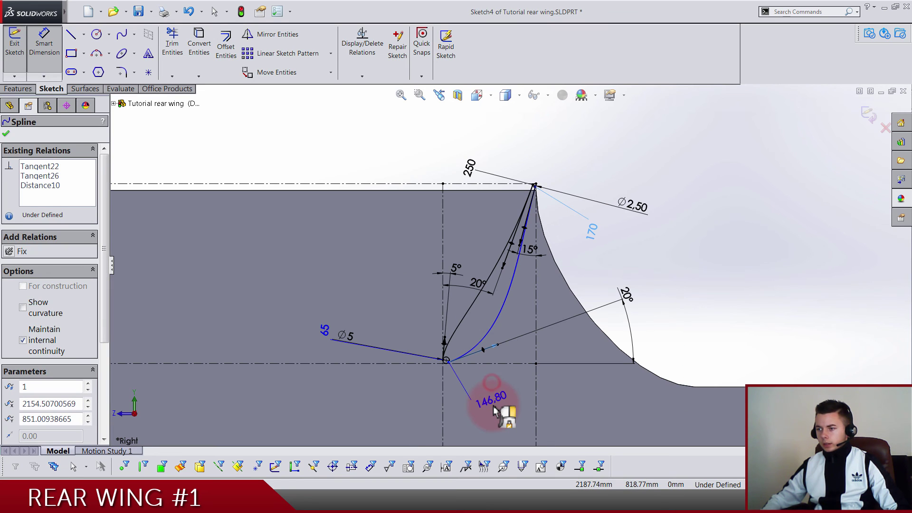
{"action": "left_click", "coordinate": [494, 401]}
{"action": "left_click", "coordinate": [494, 403]}
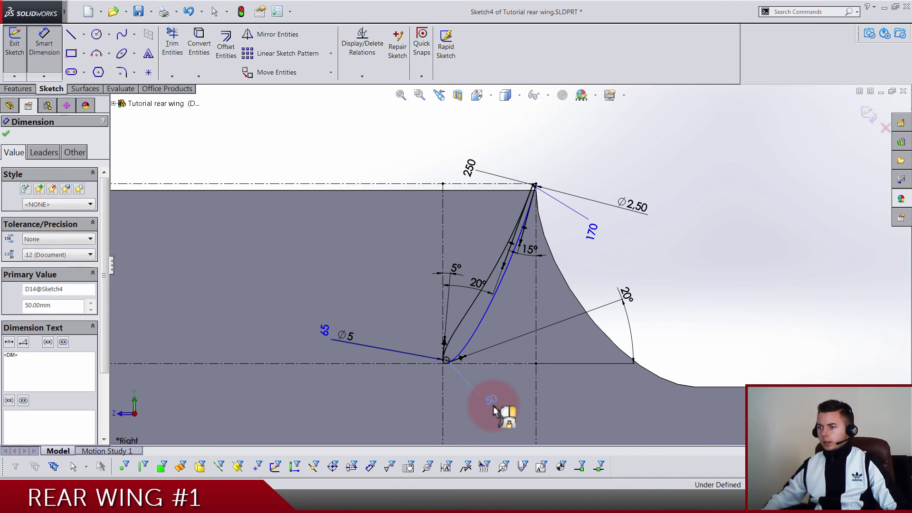
{"action": "scroll", "coordinate": [465, 361], "scroll_direction": "down", "scroll_amount": 4}
Step: Add tangent relations between the second spline and the Ø5 and Ø2.50 circles
{"action": "scroll", "coordinate": [449, 335], "scroll_direction": "down", "scroll_amount": 3}
{"action": "left_click", "coordinate": [402, 285]}
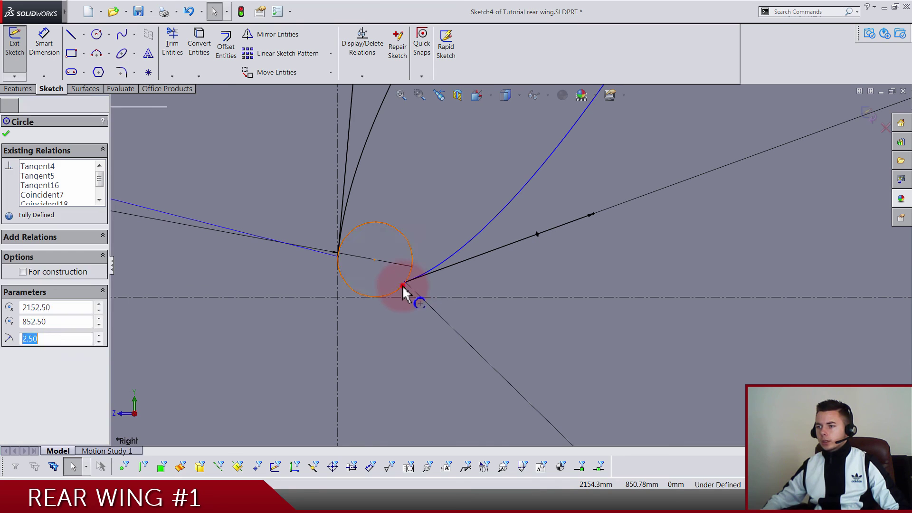
{"action": "left_click", "coordinate": [433, 267], "text": "ctrl"}
{"action": "left_click", "coordinate": [463, 215]}
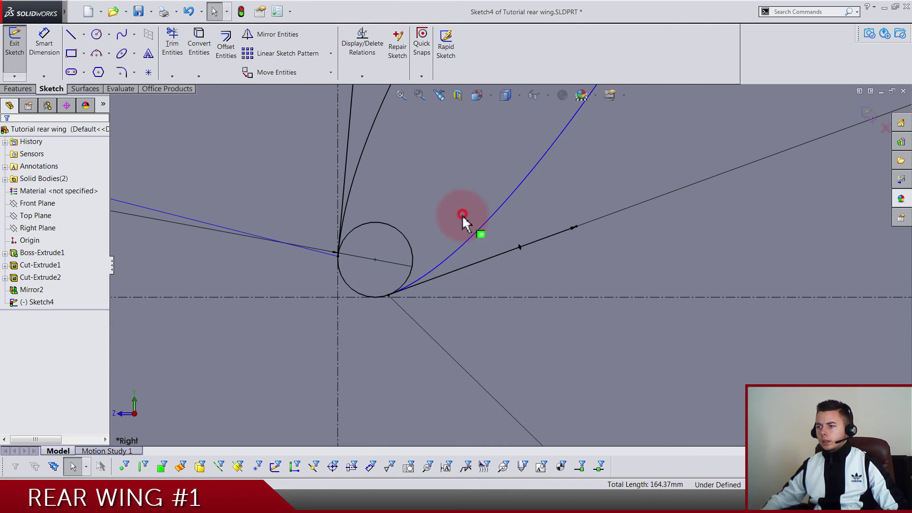
{"action": "scroll", "coordinate": [518, 189], "scroll_direction": "up", "scroll_amount": 6}
{"action": "scroll", "coordinate": [560, 172], "scroll_direction": "down", "scroll_amount": 8}
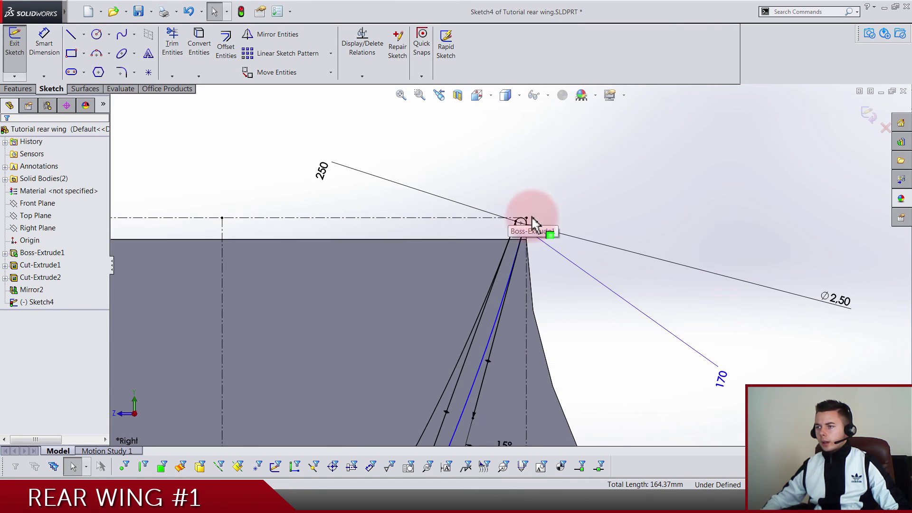
{"action": "left_click", "coordinate": [506, 235]}
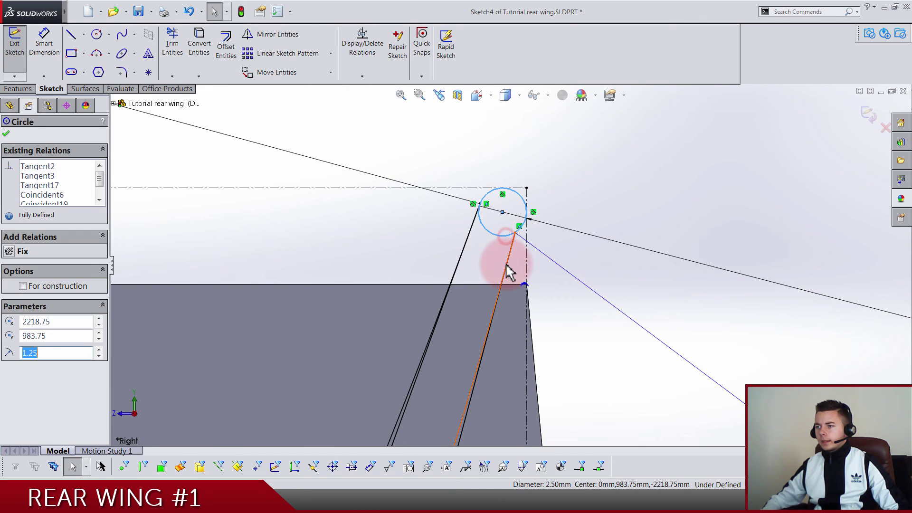
{"action": "left_click", "coordinate": [509, 261], "text": "ctrl"}
{"action": "left_click", "coordinate": [535, 213]}
{"action": "scroll", "coordinate": [528, 271], "scroll_direction": "up", "scroll_amount": 8}
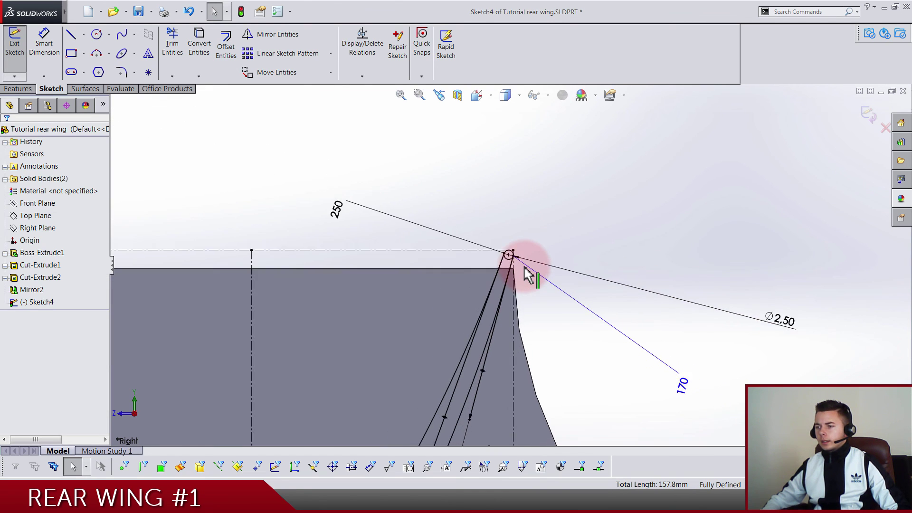
{"action": "scroll", "coordinate": [525, 296], "scroll_direction": "up", "scroll_amount": 4}
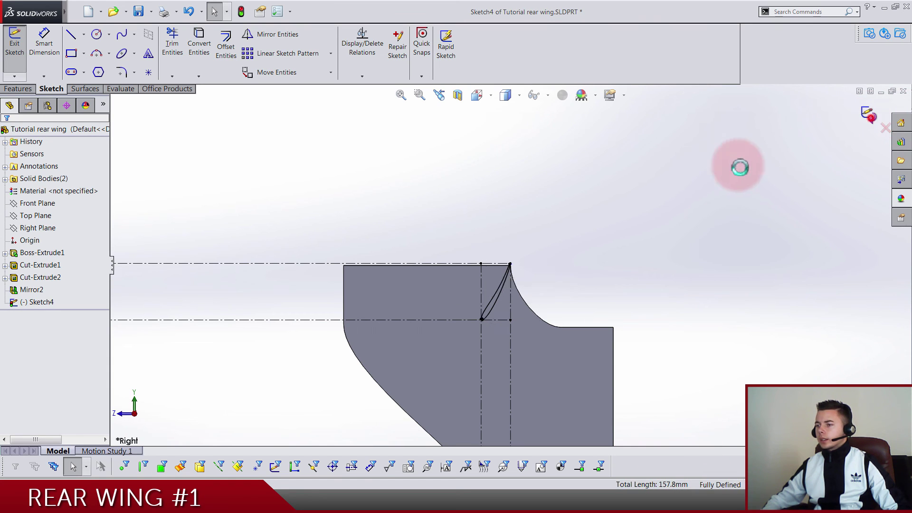
Step: Exit the wing profile sketch and start an Extruded Boss/Base
{"action": "middle_click_drag", "start_coordinate": [739, 163], "coordinate": [639, 191]}
{"action": "key", "text": "ctrl+b"}
{"action": "scroll", "coordinate": [546, 255], "scroll_direction": "down", "scroll_amount": 4}
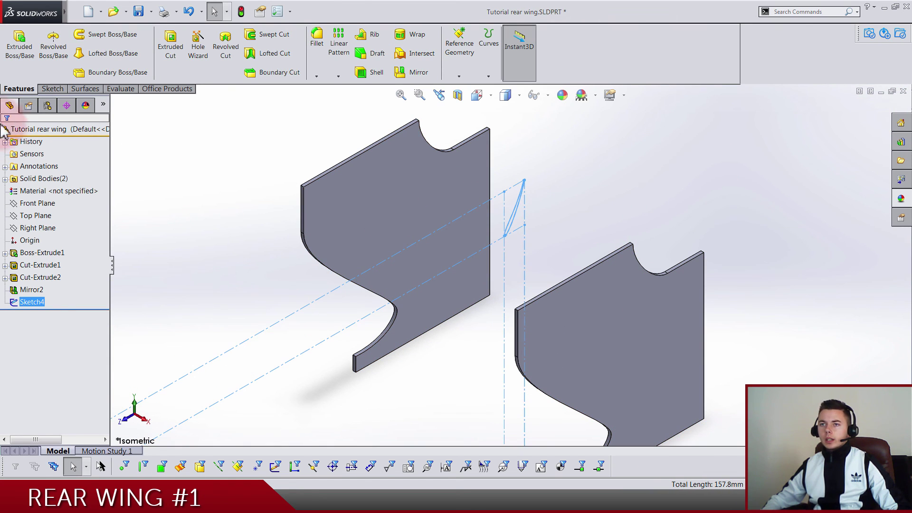
{"action": "left_click", "coordinate": [19, 48]}
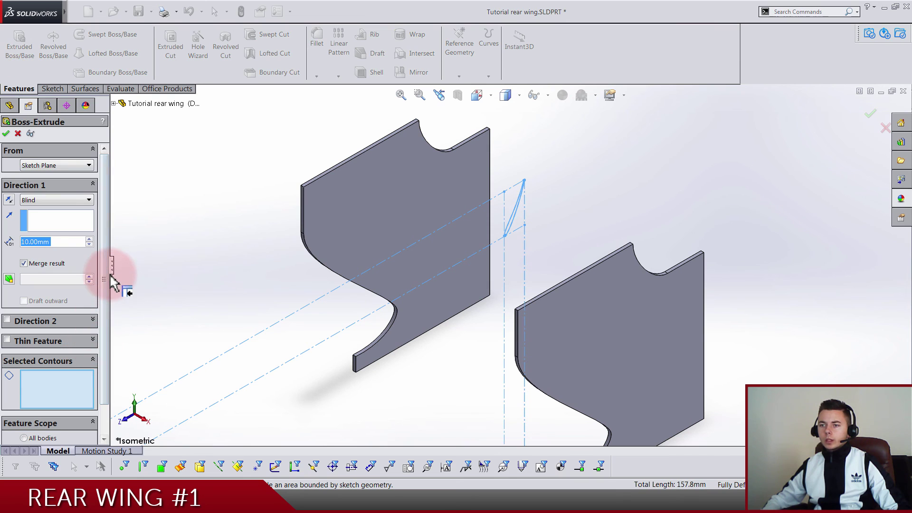
{"action": "left_click_drag", "start_coordinate": [111, 280], "coordinate": [156, 276]}
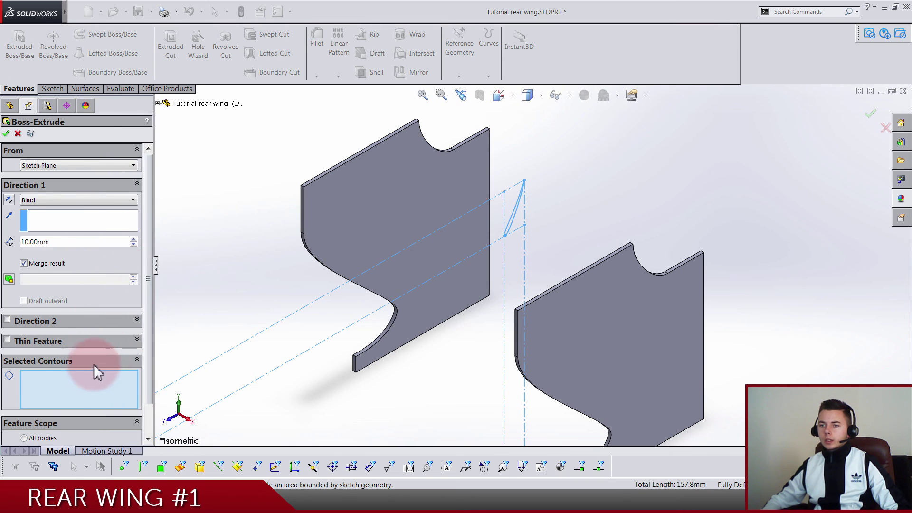
Step: Select the small circle region, the wing profile region and the circular end contour
{"action": "left_click", "coordinate": [79, 378]}
{"action": "scroll", "coordinate": [494, 233], "scroll_direction": "down", "scroll_amount": 8}
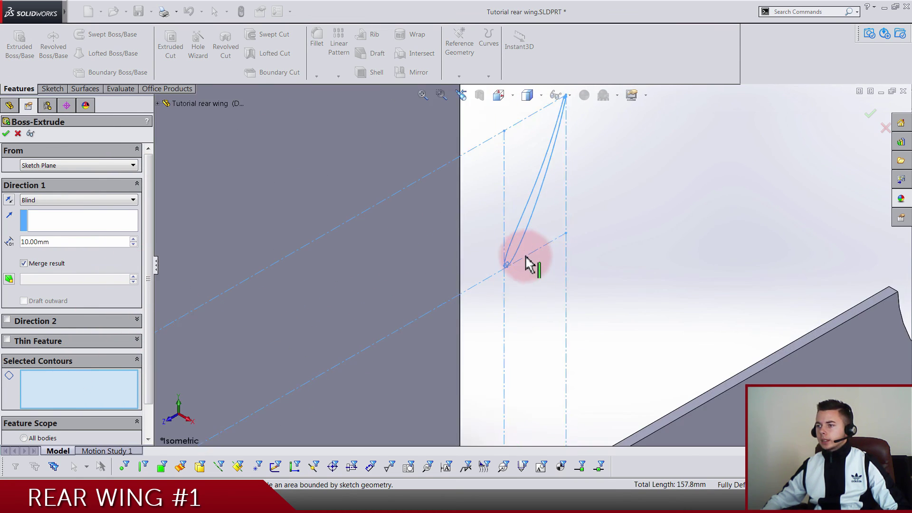
{"action": "left_click", "coordinate": [490, 297]}
{"action": "left_click", "coordinate": [499, 232]}
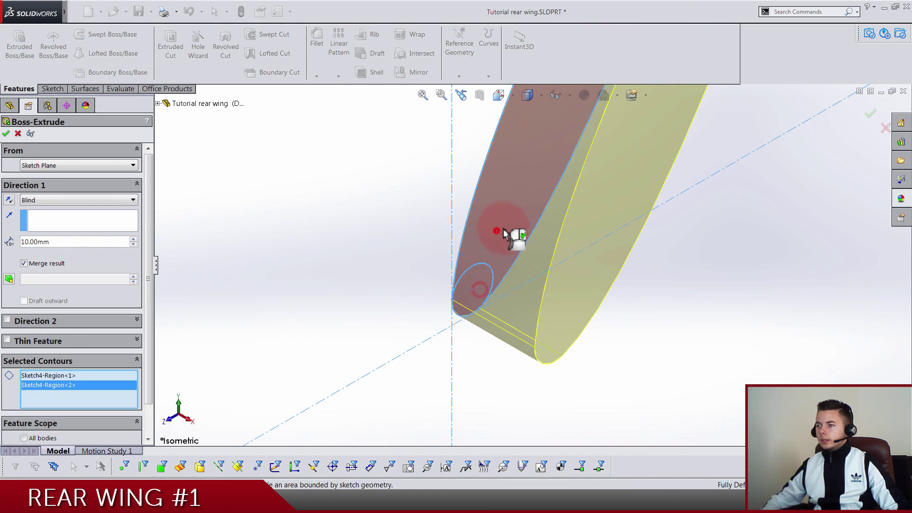
{"action": "middle_click_drag", "start_coordinate": [513, 232], "coordinate": [486, 207]}
{"action": "left_click", "coordinate": [497, 205]}
{"action": "scroll", "coordinate": [509, 291], "scroll_direction": "up", "scroll_amount": 10}
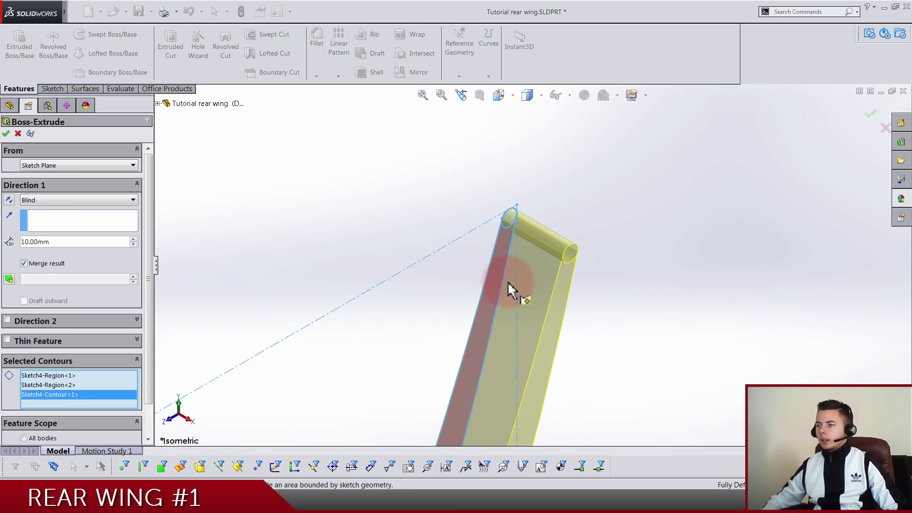
{"action": "scroll", "coordinate": [560, 299], "scroll_direction": "up", "scroll_amount": 5}
{"action": "middle_click_drag", "start_coordinate": [576, 269], "coordinate": [589, 253]}
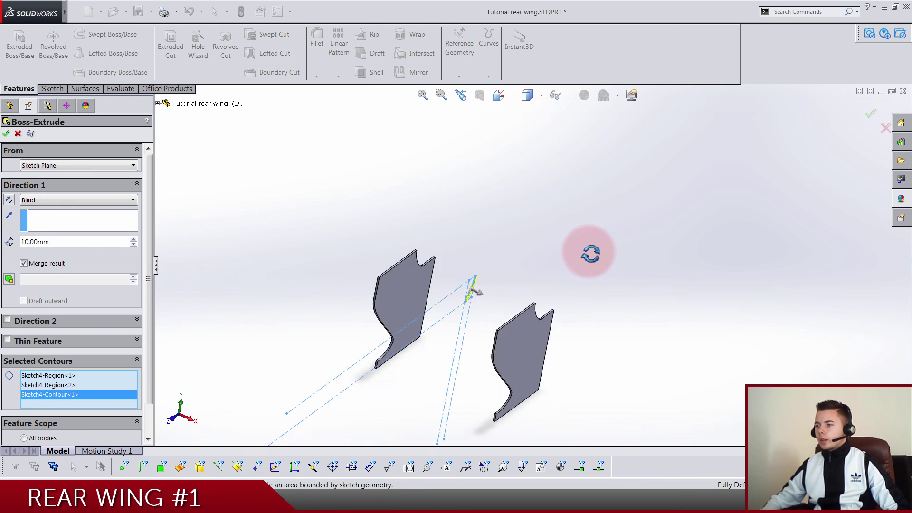
{"action": "scroll", "coordinate": [480, 294], "scroll_direction": "down", "scroll_amount": 6}
{"action": "scroll", "coordinate": [494, 309], "scroll_direction": "up", "scroll_amount": 5}
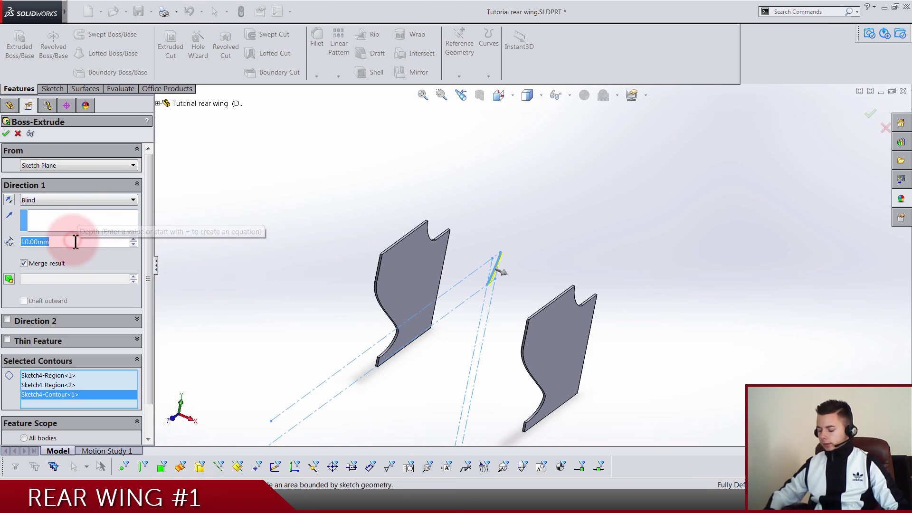
Step: Extrude the wing profile Mid Plane at 730 mm with Merge result unchecked
{"action": "type", "text": "270"}
{"action": "key", "text": "Return"}
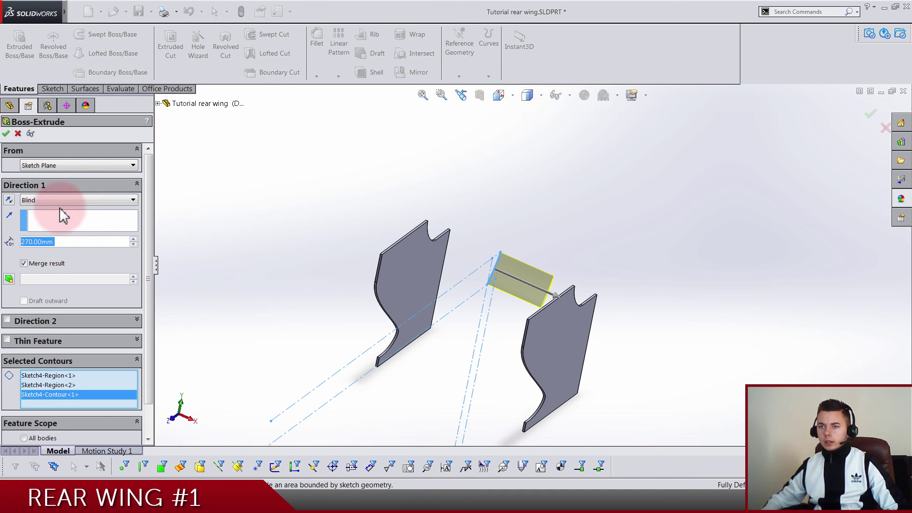
{"action": "type", "text": "370"}
{"action": "key", "text": "Return"}
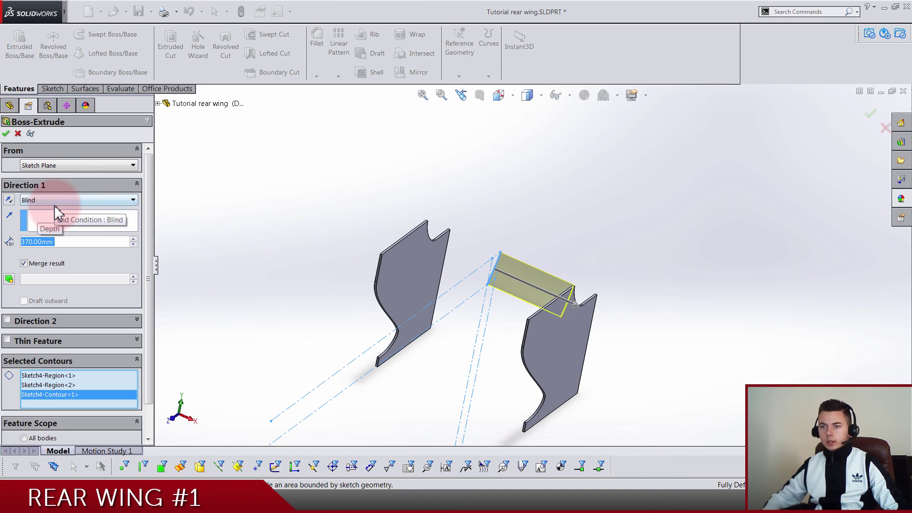
{"action": "left_click", "coordinate": [52, 200]}
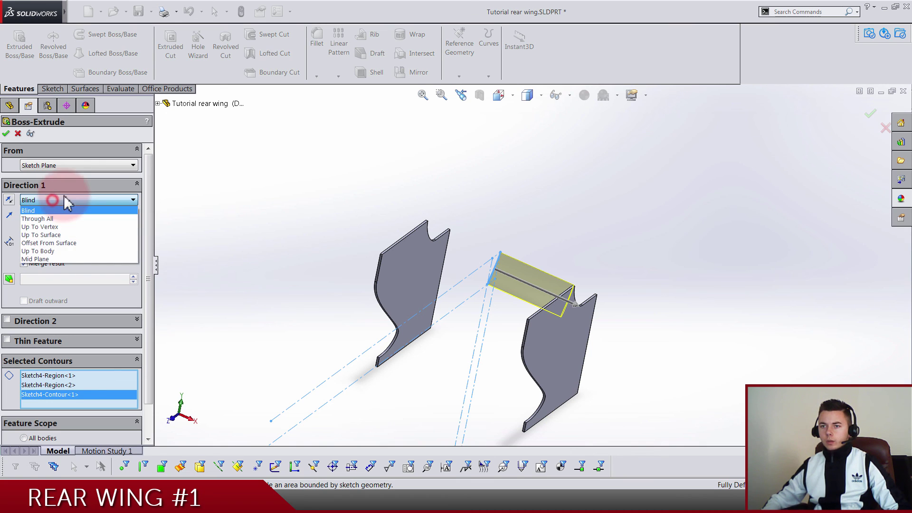
{"action": "left_click", "coordinate": [56, 259]}
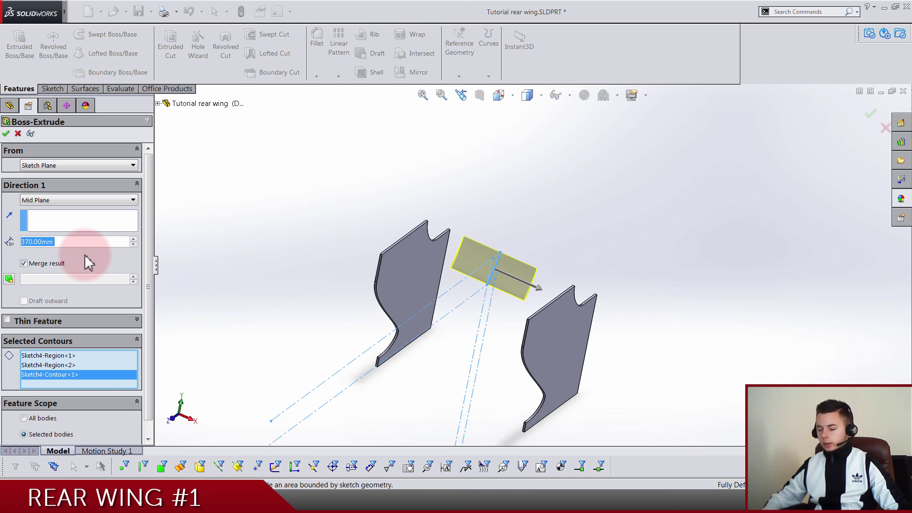
{"action": "type", "text": "730"}
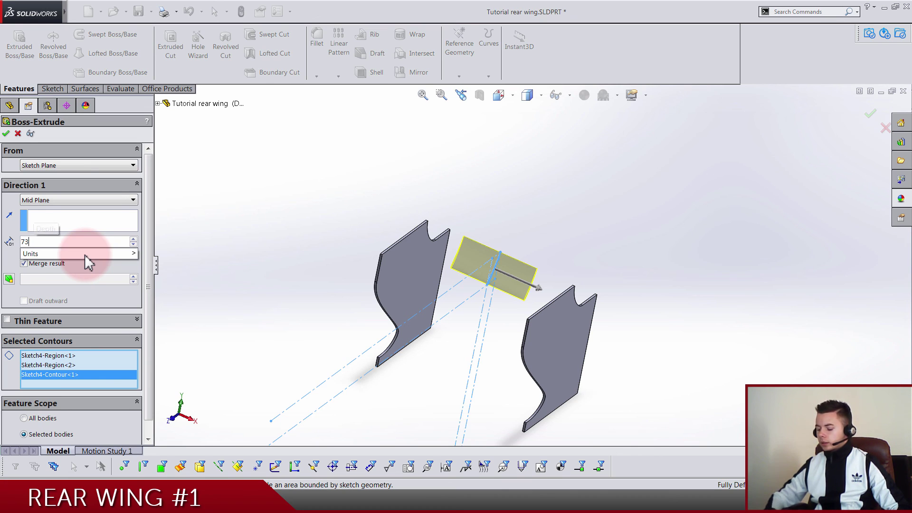
{"action": "key", "text": "Return"}
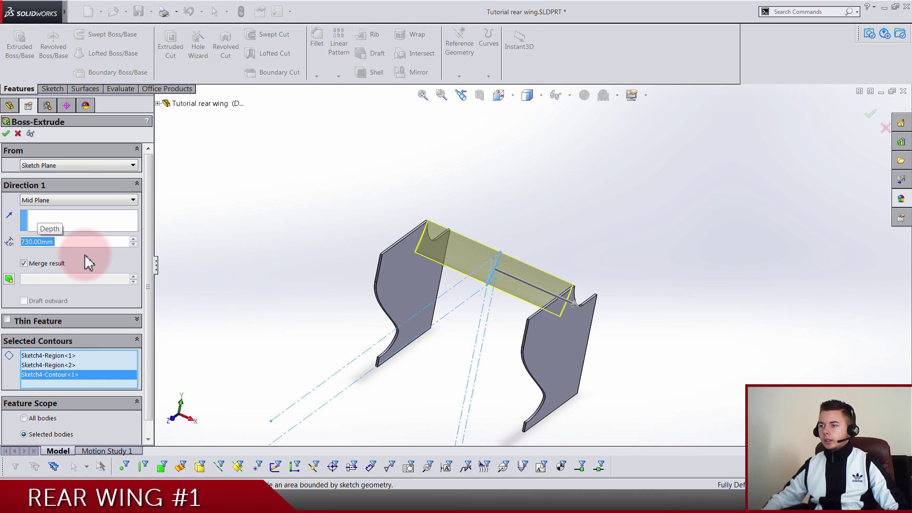
{"action": "left_click", "coordinate": [62, 267]}
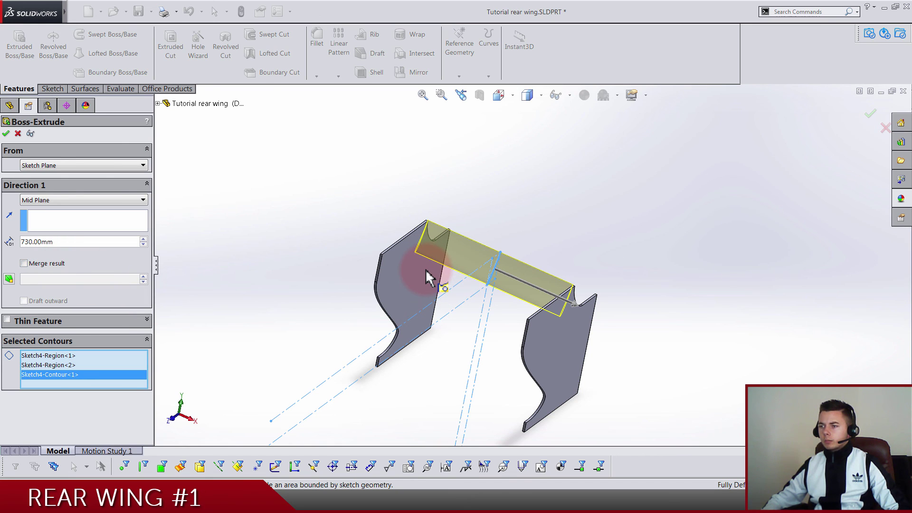
{"action": "left_click", "coordinate": [7, 134]}
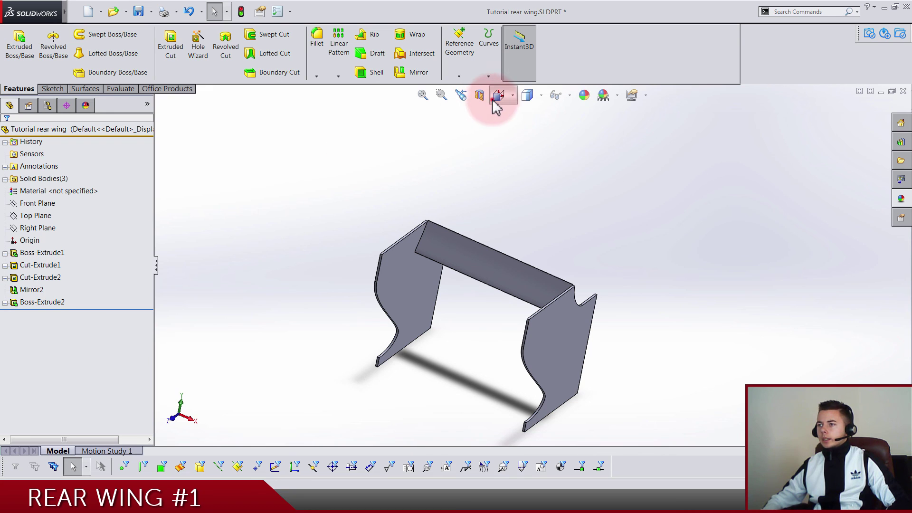
Step: Inspect the rear wing from the back and below, ending in the isometric view
{"action": "left_click", "coordinate": [497, 98]}
{"action": "left_click", "coordinate": [580, 135]}
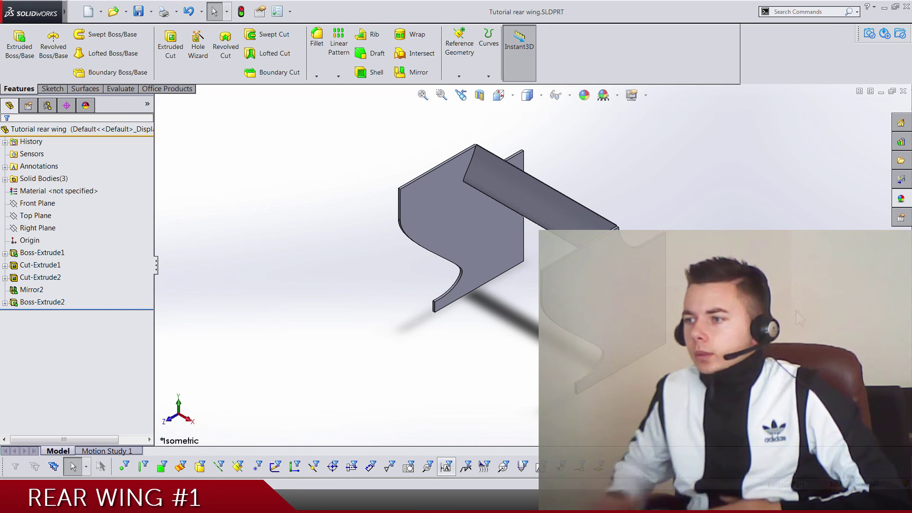
{"action": "key", "text": "ctrl+2"}
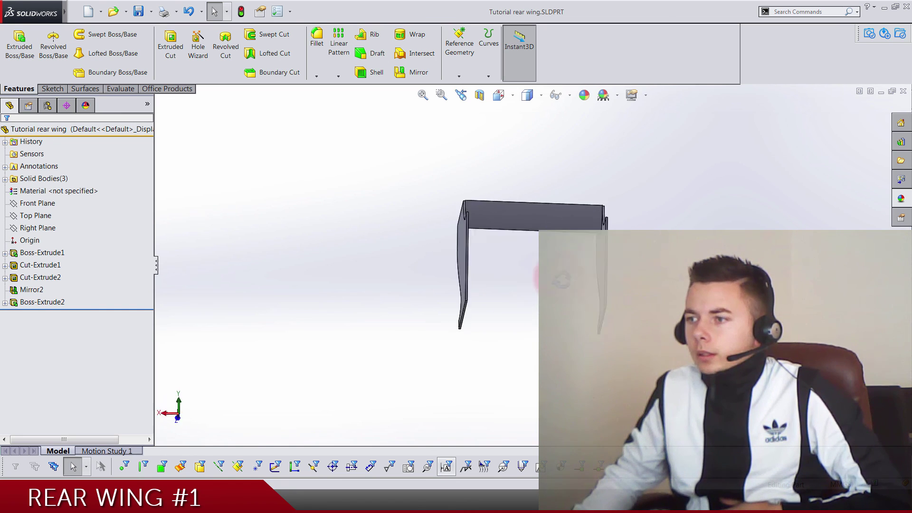
{"action": "mouse_move", "coordinate": [560, 278]}
{"action": "middle_mouse_down"}
{"action": "mouse_move", "coordinate": [428, 302]}
{"action": "mouse_move", "coordinate": [634, 311]}
{"action": "mouse_move", "coordinate": [570, 276]}
{"action": "middle_mouse_up"}
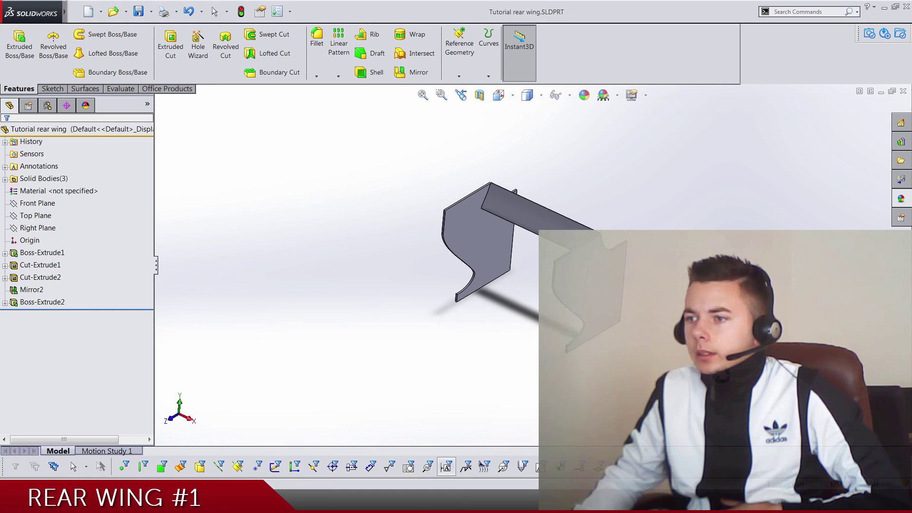
{"action": "scroll", "coordinate": [555, 223], "scroll_direction": "up", "scroll_amount": 4}
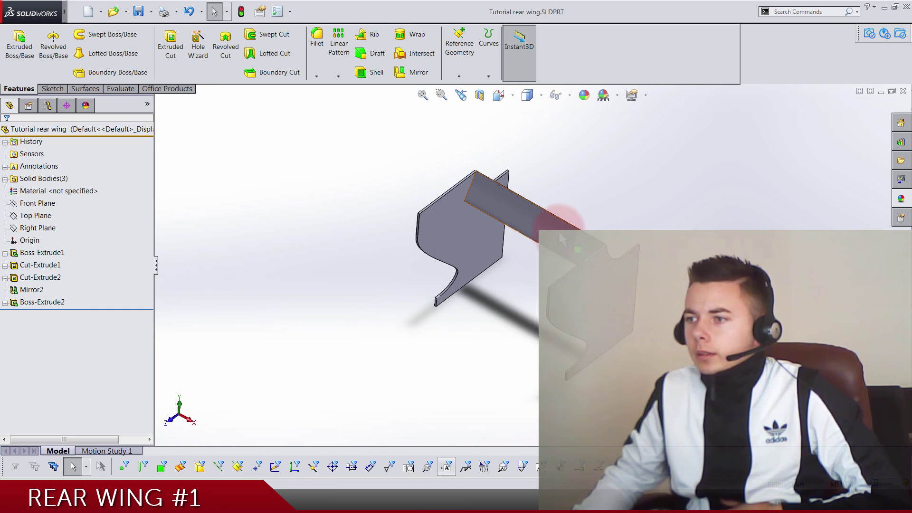
{"action": "left_click", "coordinate": [496, 101]}
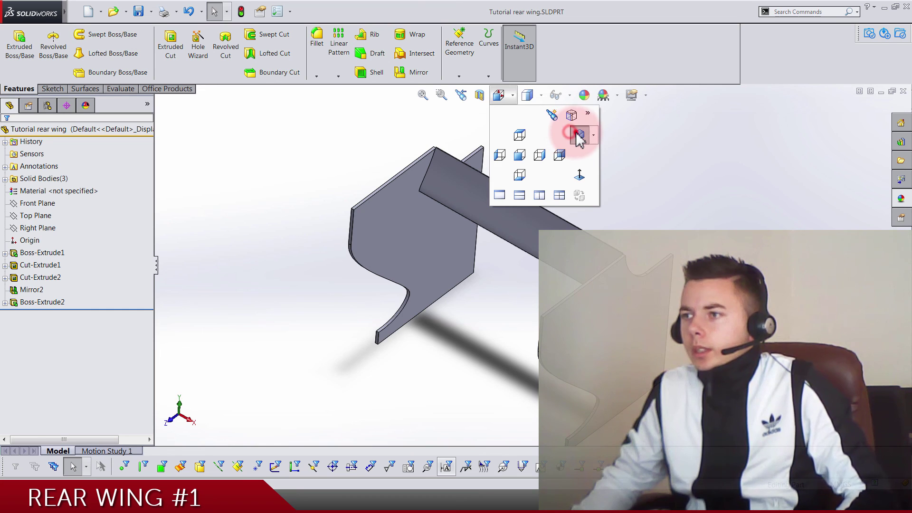
{"action": "left_click", "coordinate": [579, 136]}
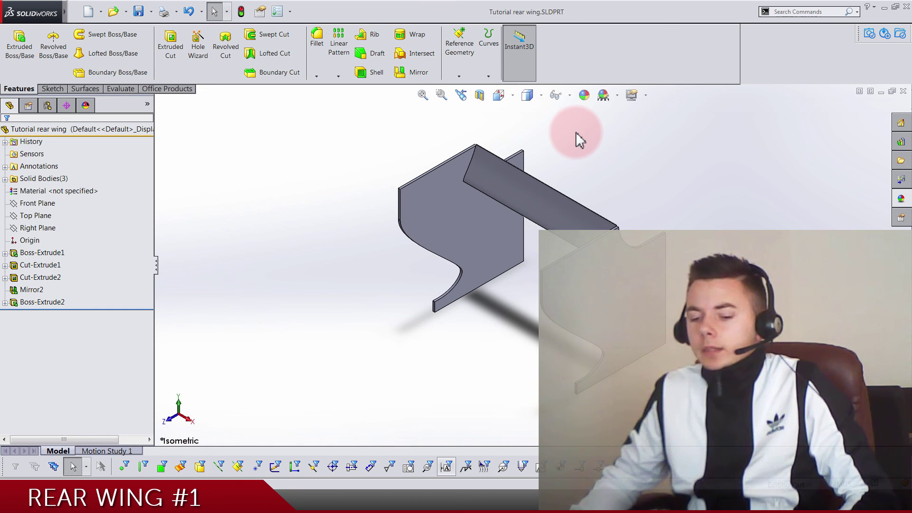